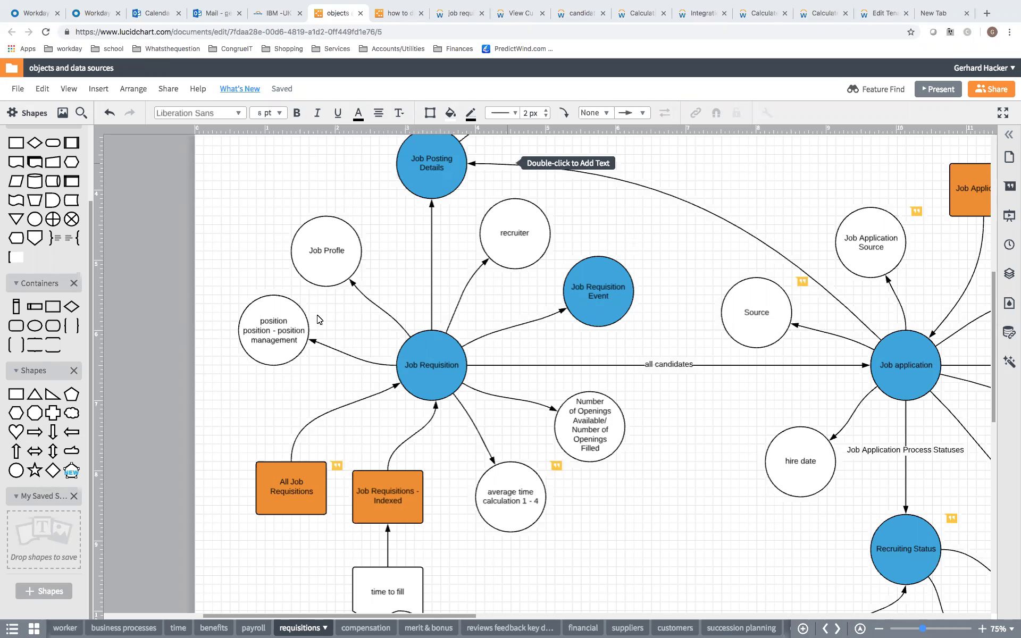
Move the "position - position management" circle slightly lower beside Job Requisition, and point out Job Requisition and Job Requisition Event
left_click_drag(273, 330, 273, 356)
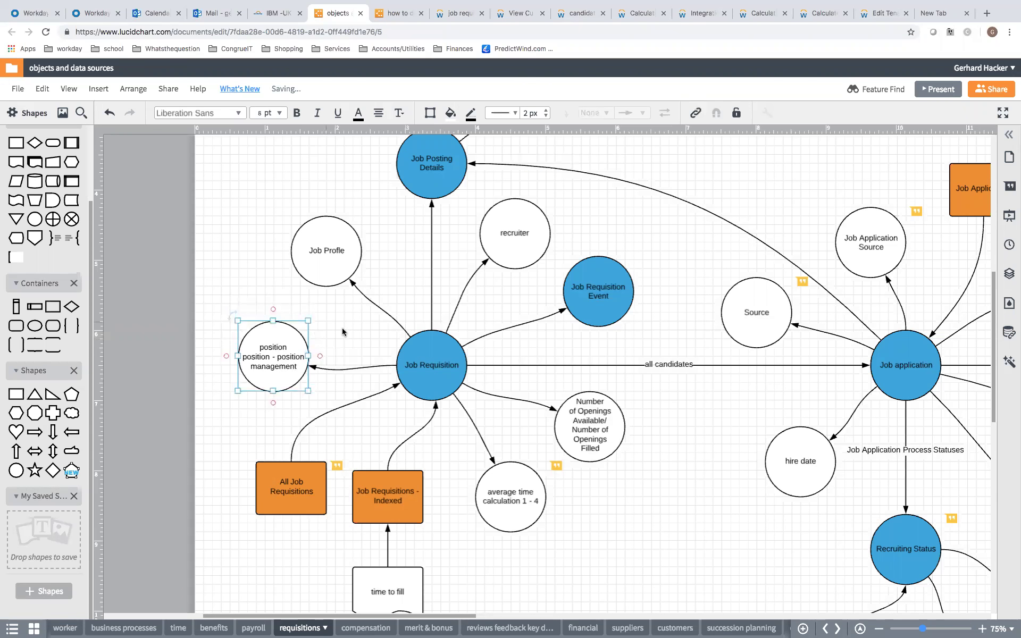
left_click(427, 365)
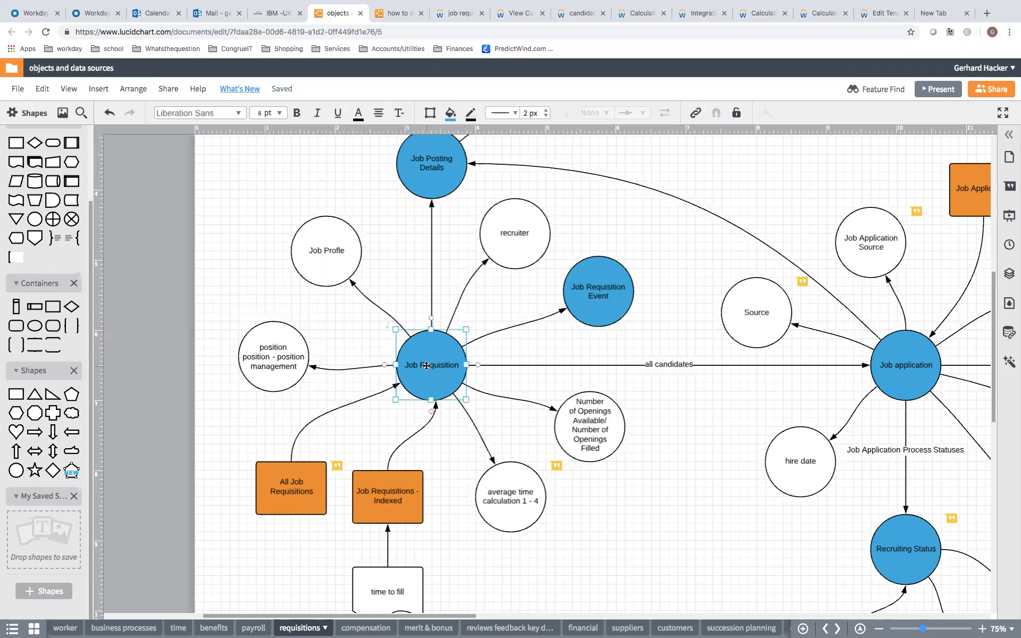
left_click(591, 308)
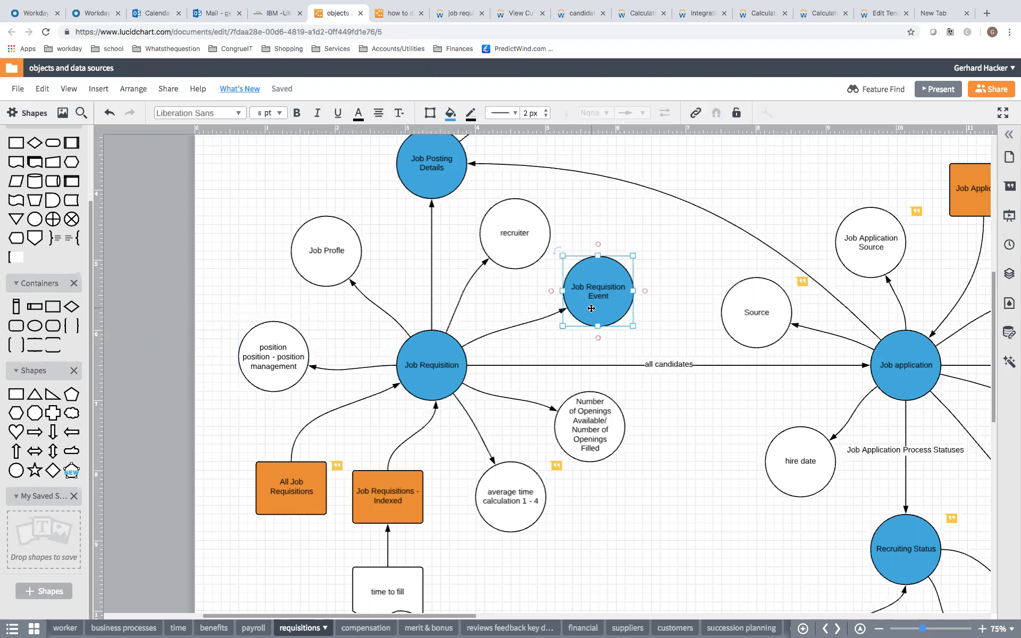
left_click(433, 365)
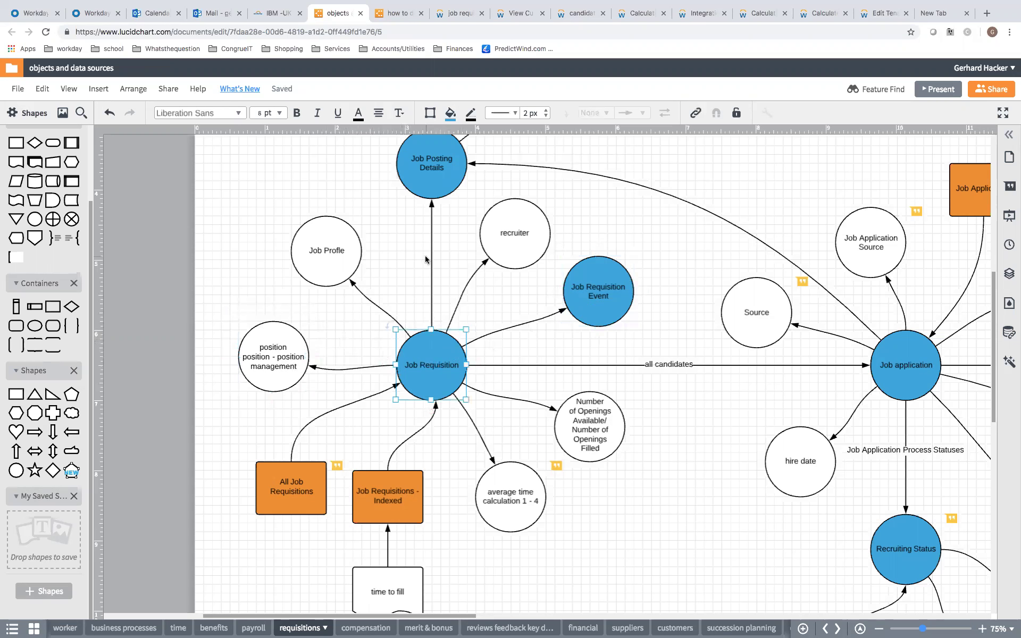
Switch to Workday, search for "bus obj det", and open Business Object Details for the Job Requisition object
left_click(696, 19)
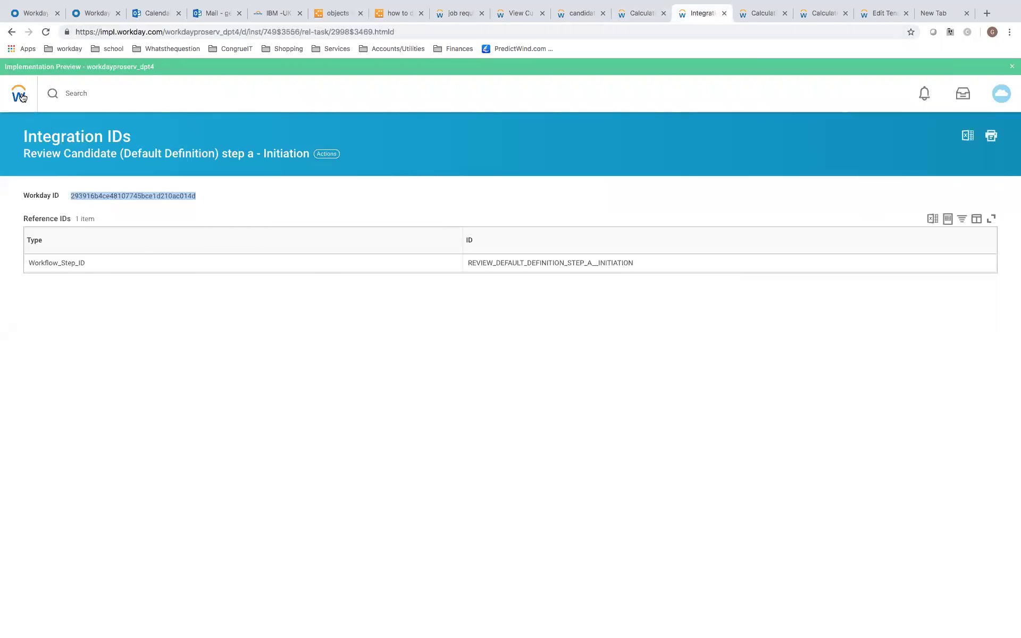
left_click(84, 100)
type("bus obj det")
left_click(107, 150)
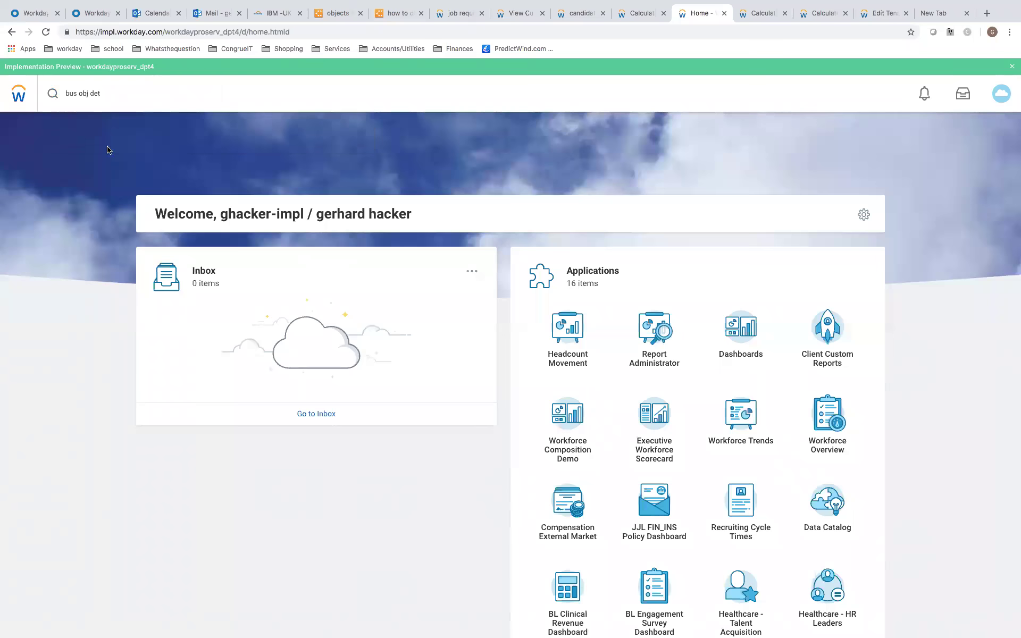
type("job requisitio")
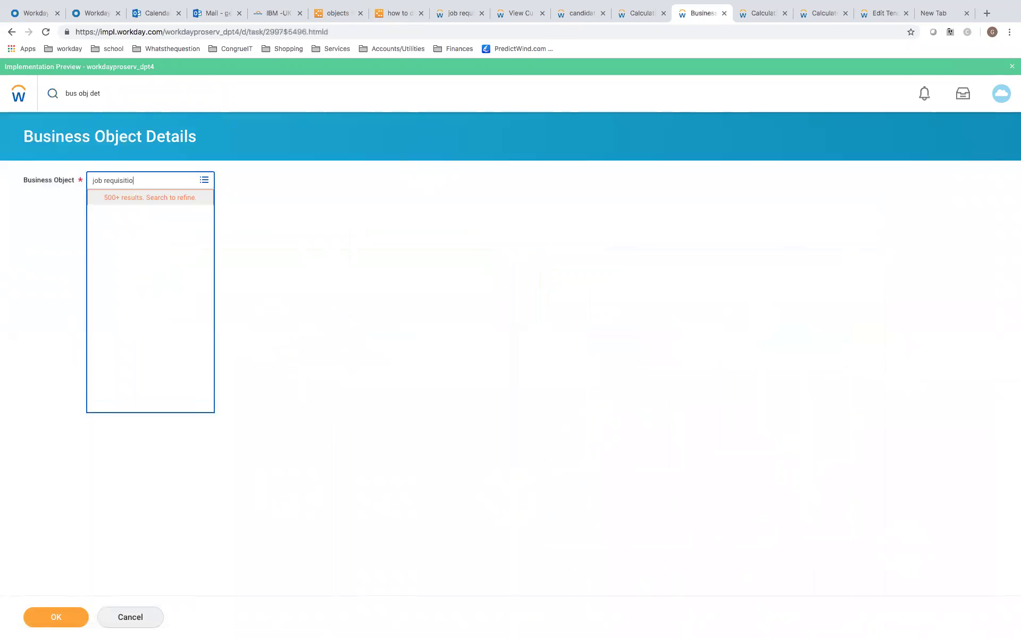
type("n")
left_click(146, 226)
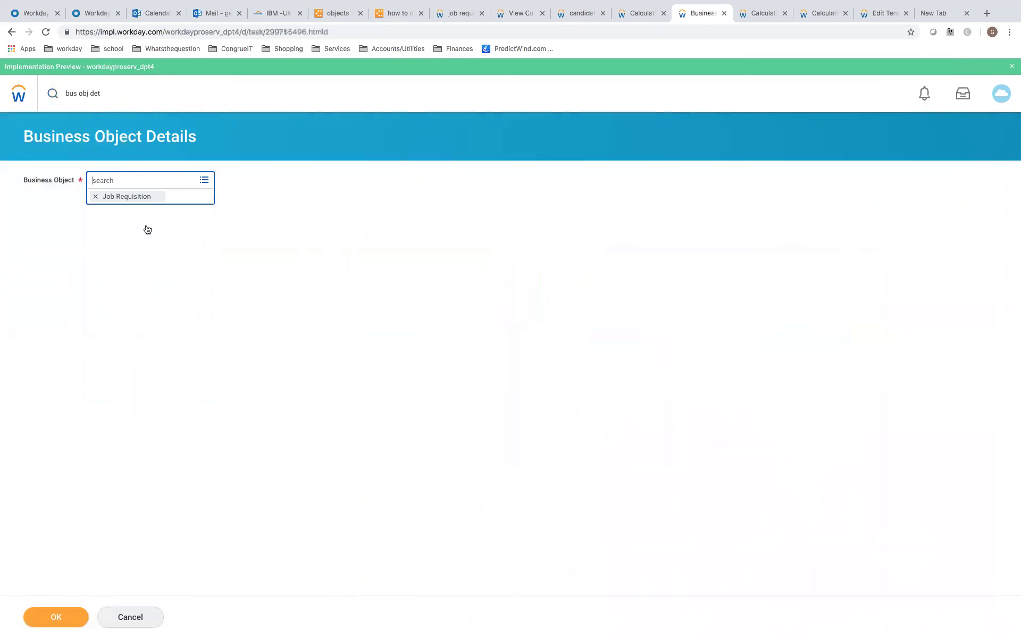
left_click(59, 615)
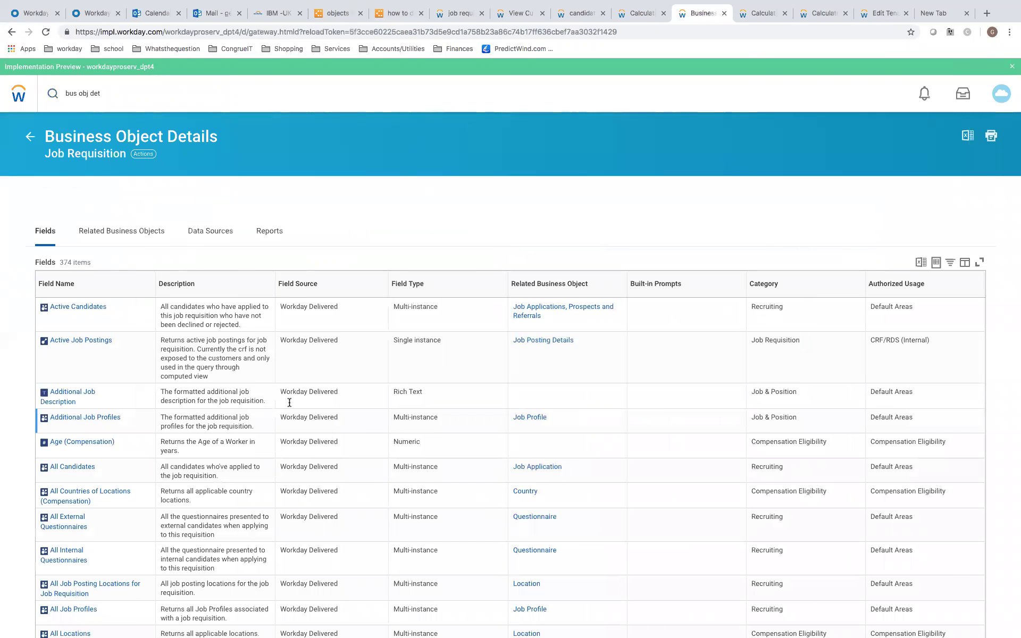
Return to the Lucidchart diagram and examine the Job Profile, Job Posting Details and recruiter circles around Job Requisition
left_click(339, 18)
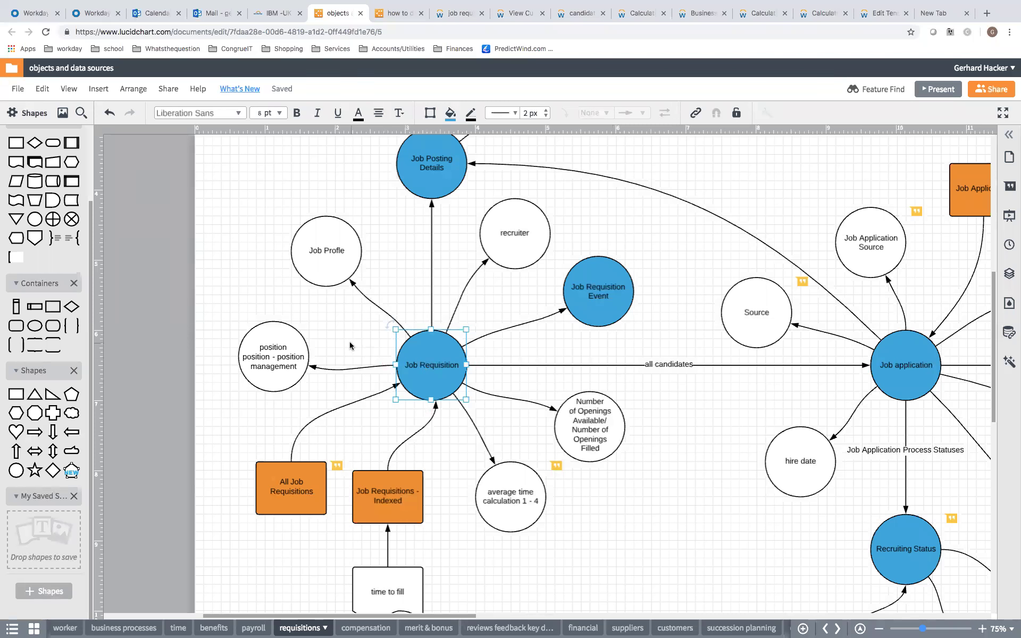
left_click(320, 275)
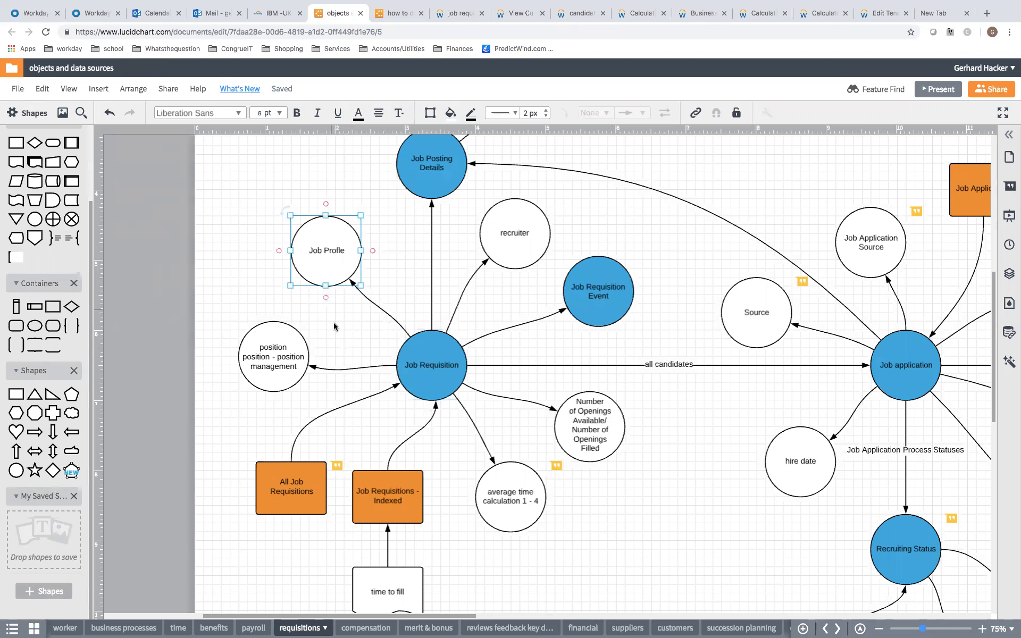
scroll(415, 242, "up", 1)
scroll(416, 241, "up", 2)
left_click(426, 207)
scroll(394, 274, "up", 1)
scroll(392, 276, "up", 1)
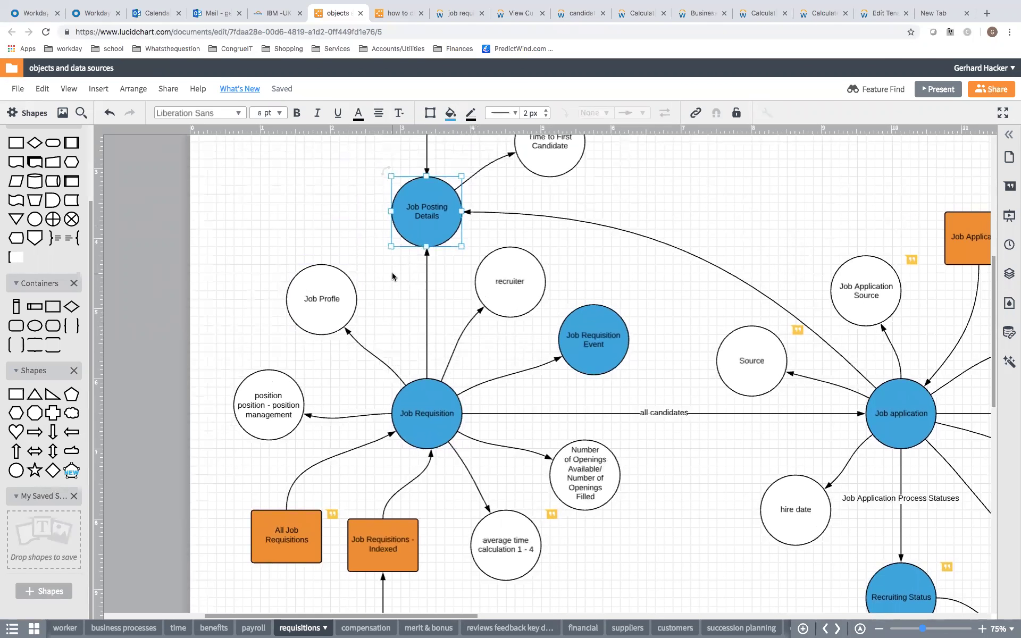
scroll(392, 276, "up", 1)
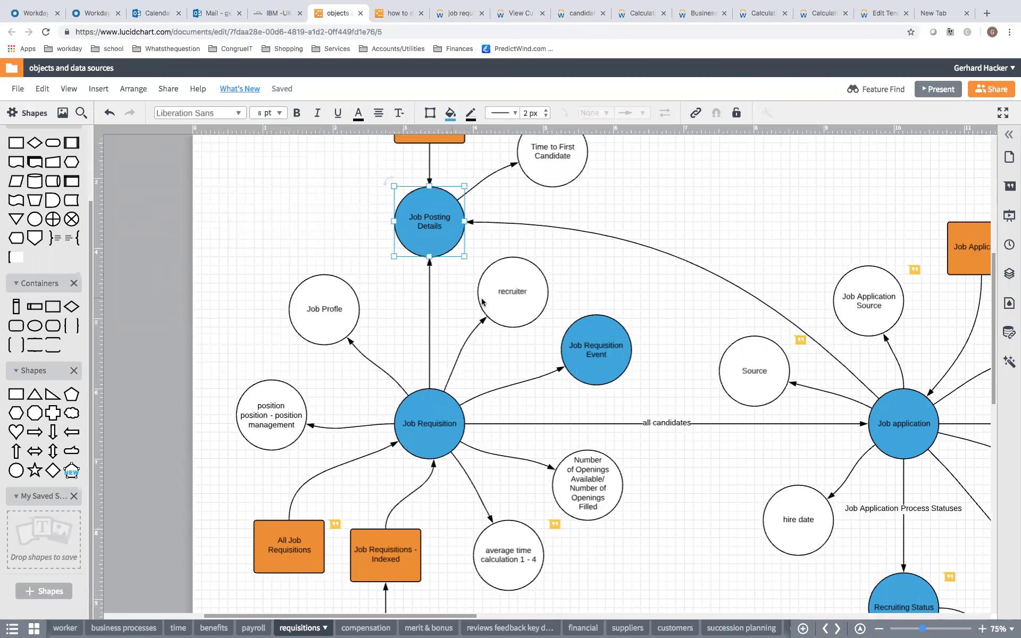
left_click(508, 305)
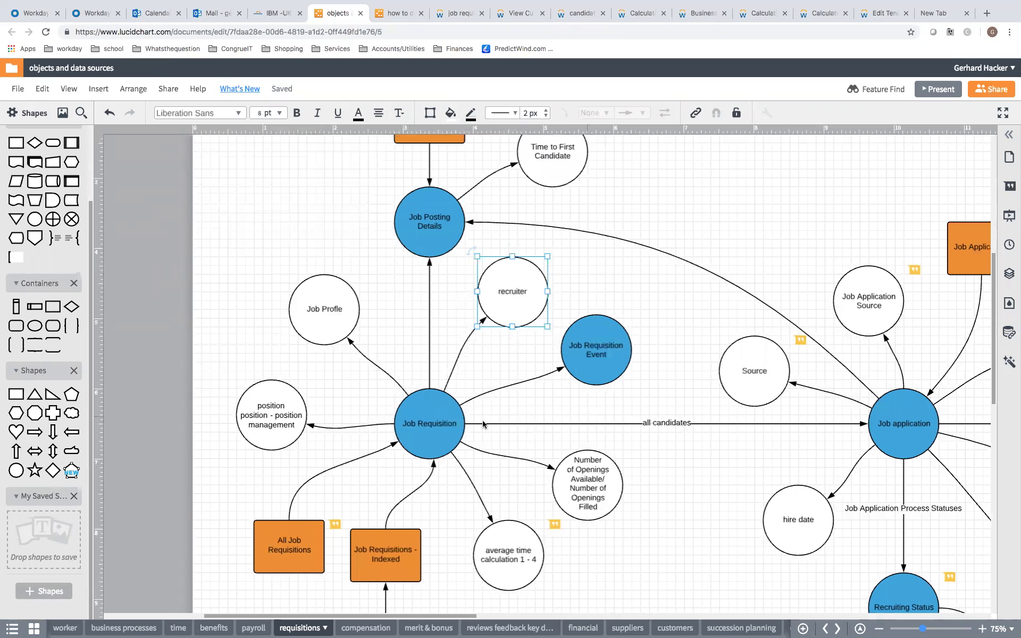
Trace the "all candidates" link from Job Requisition to Job application in the diagram
left_click(450, 432)
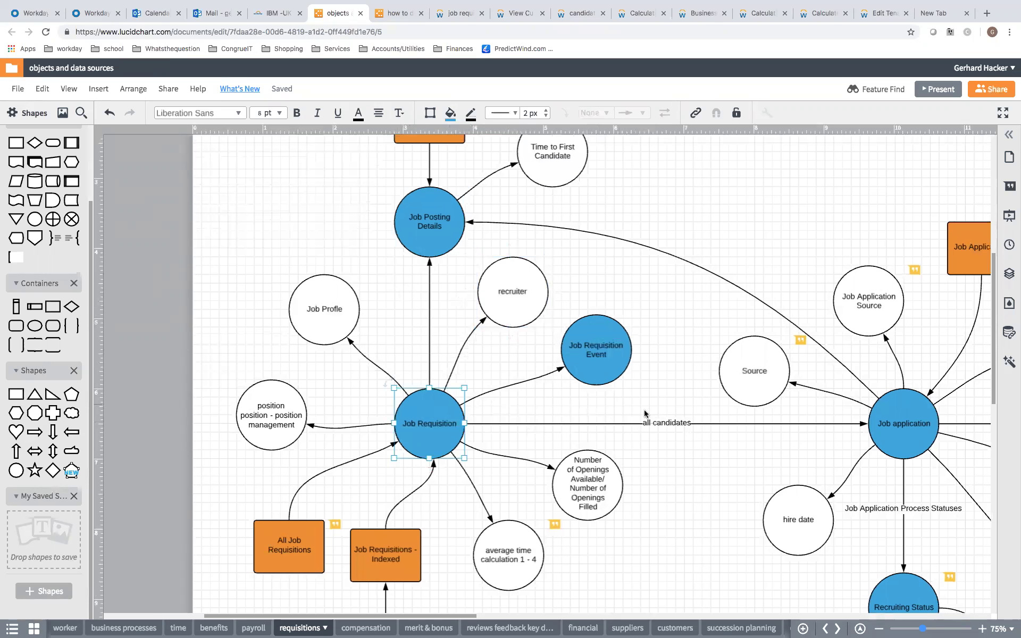
left_click(664, 424)
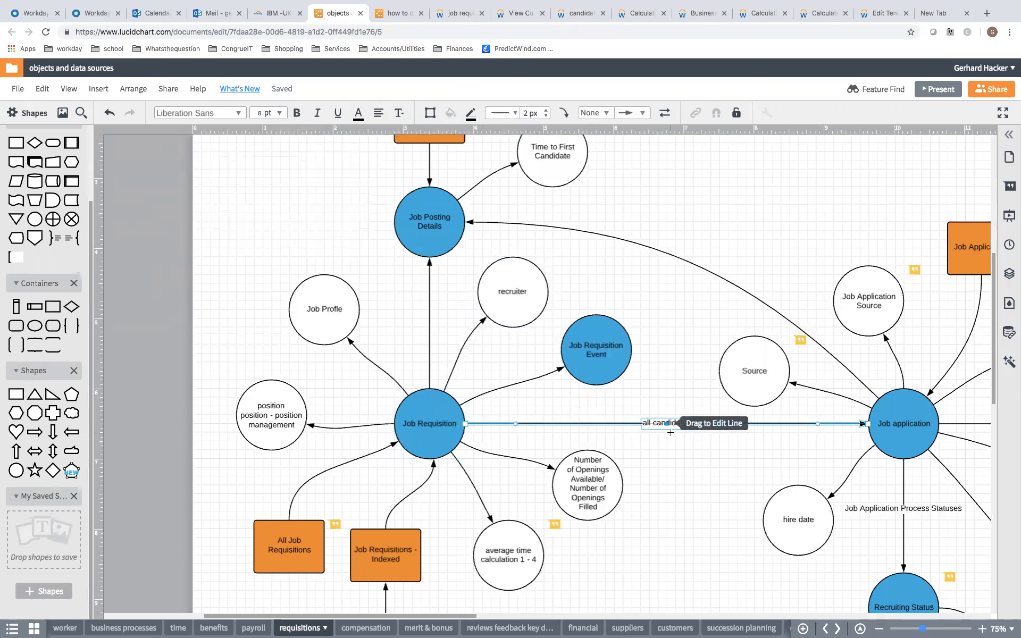
left_click(887, 428)
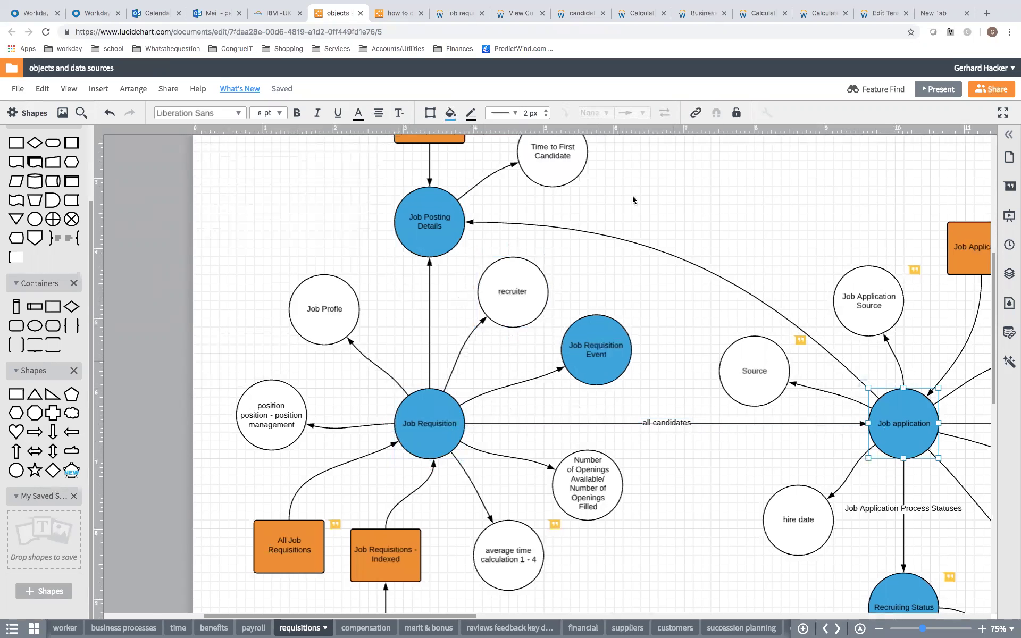
In Workday, filter the business objects that Job Requisition links to so that only Job Application is listed
left_click(697, 16)
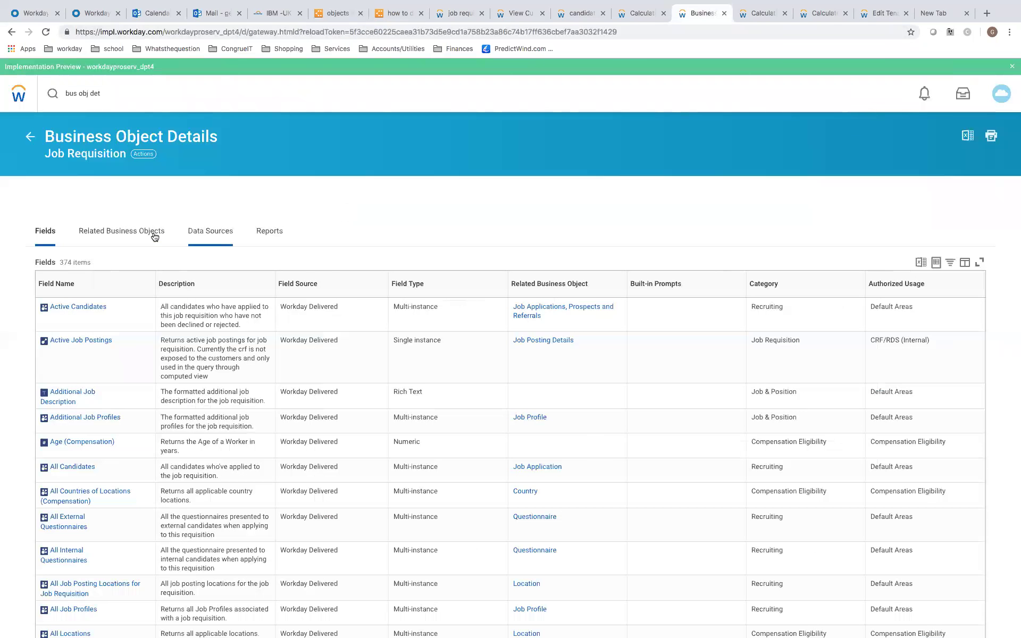
left_click(153, 233)
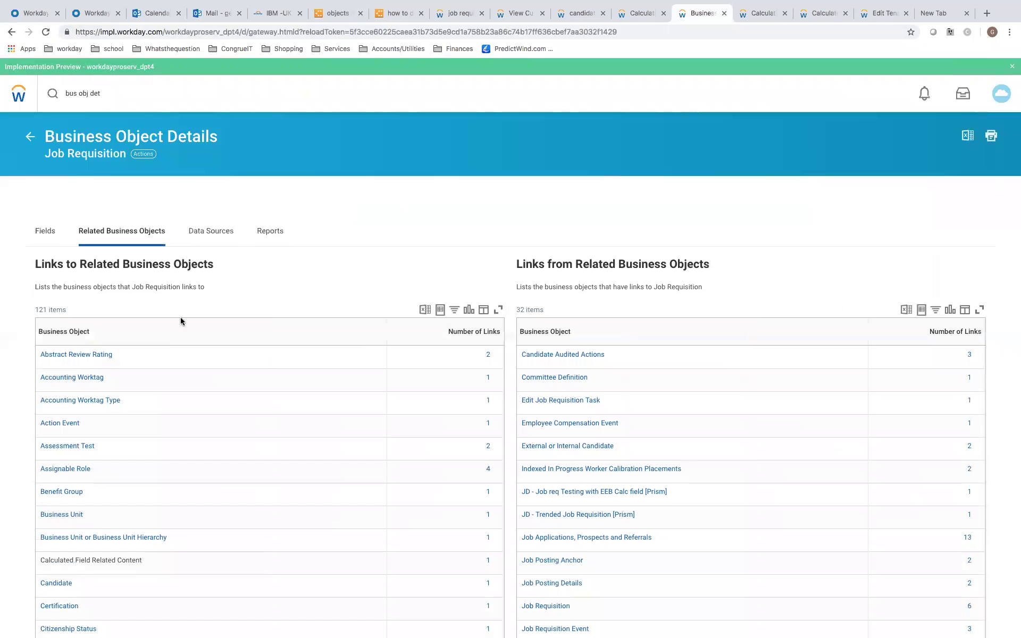
left_click(184, 334)
type("job")
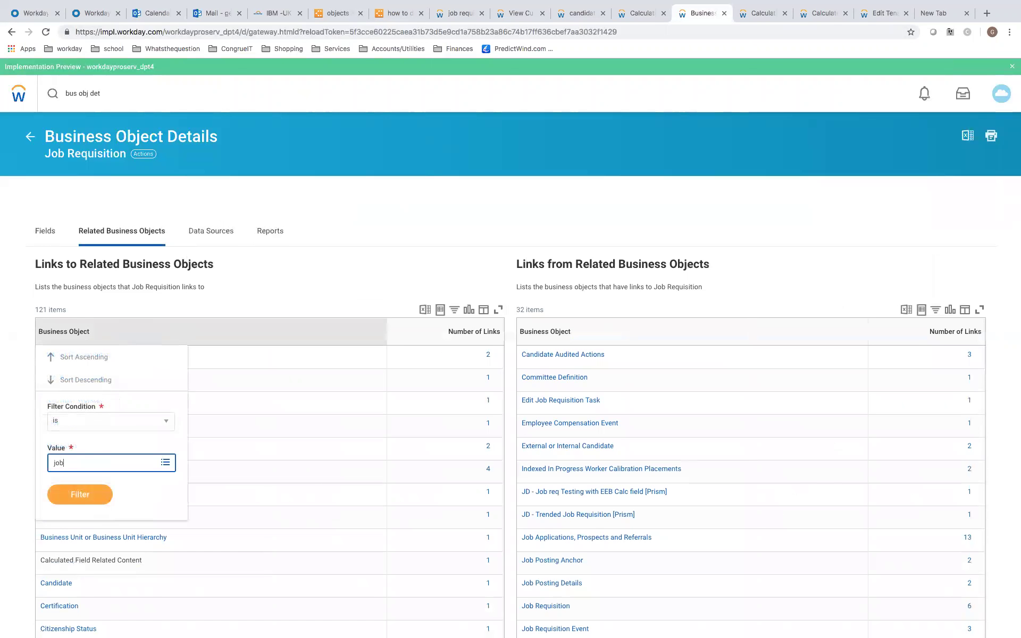
type(" appl")
key("Return")
left_click(108, 385)
left_click(93, 507)
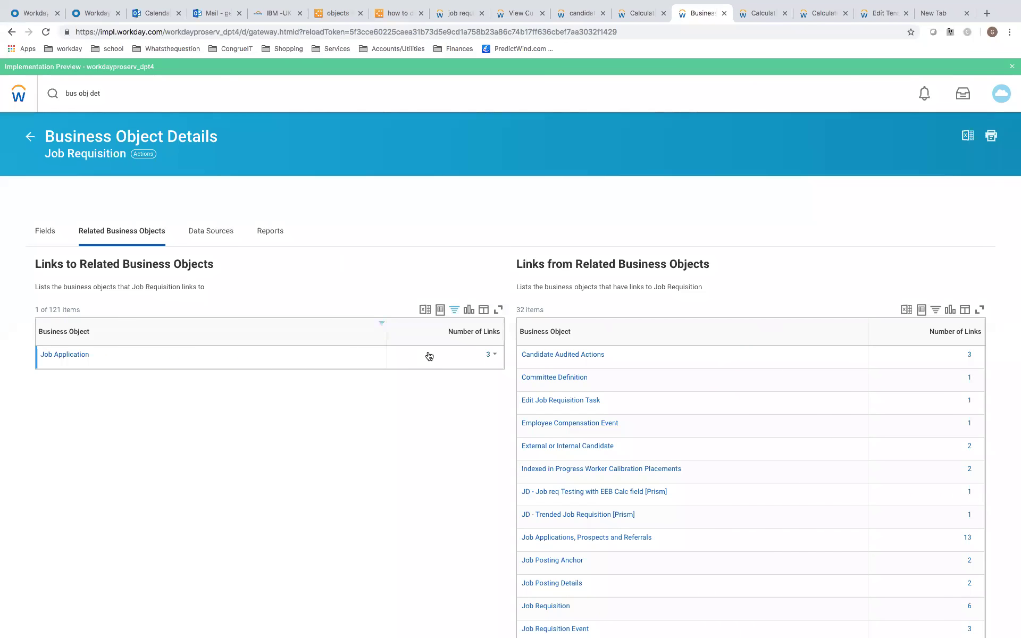
Review the fields linking Job Requisition to Job Application, and locate the "average time calculation 1 - 4" circle in the Lucidchart diagram
left_click(487, 355)
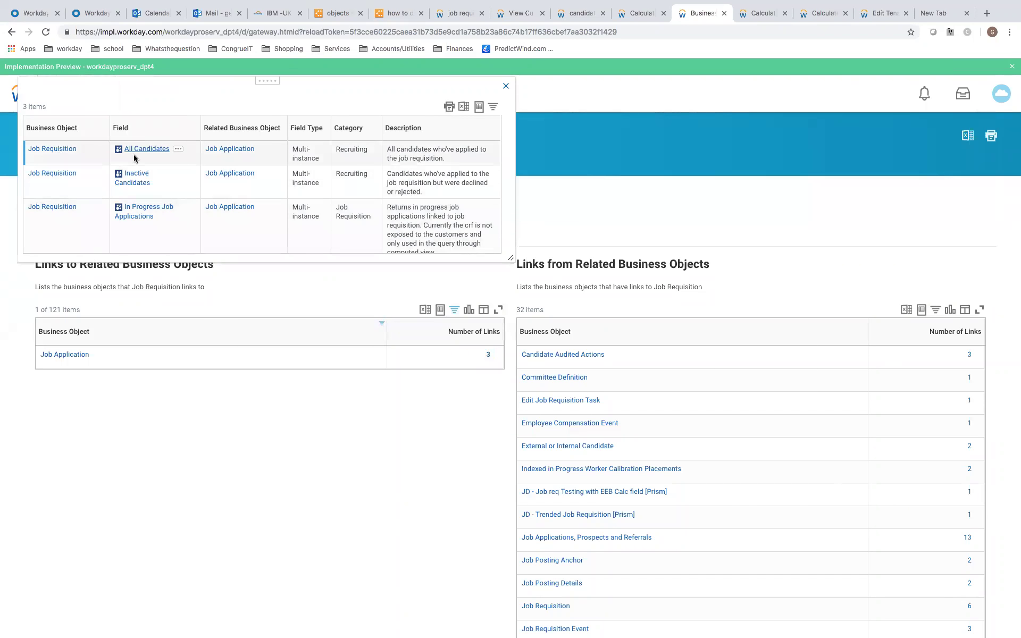
left_click(503, 87)
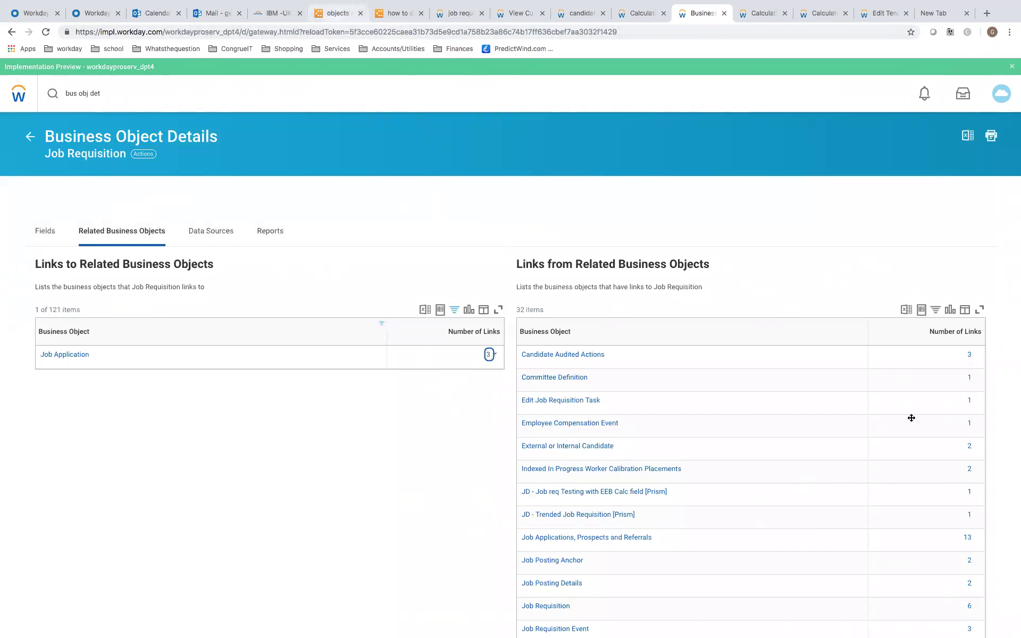
key("super+6")
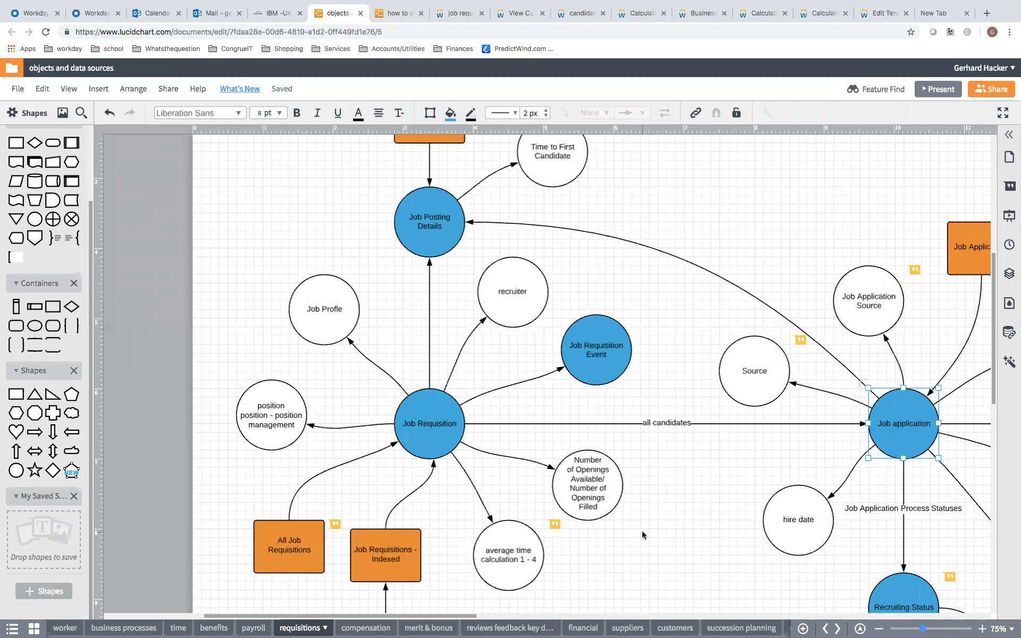
left_click(501, 554)
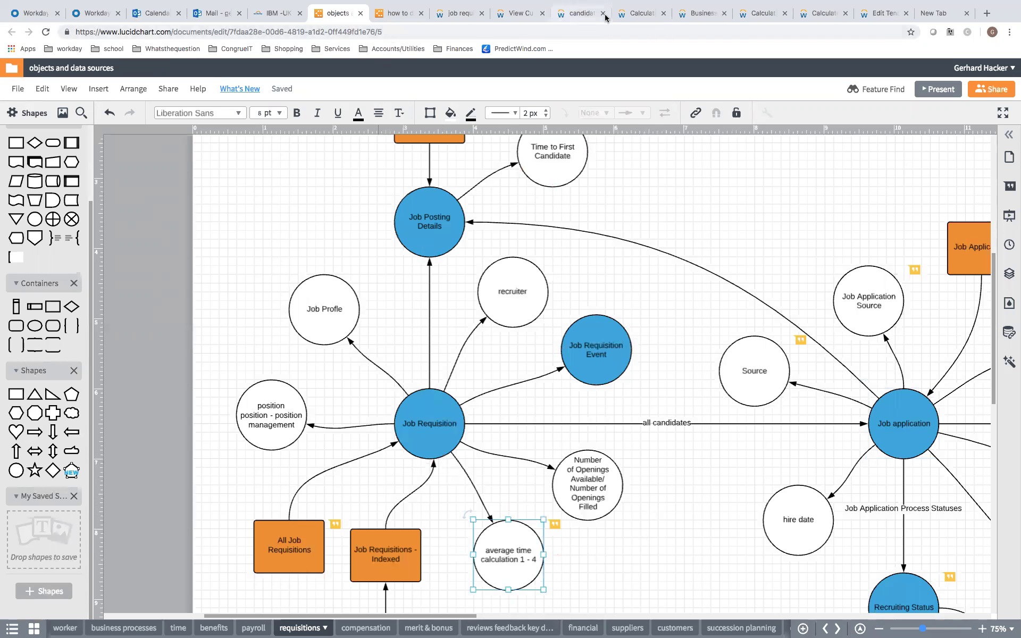
Back in Workday, filter the Job Requisition fields to Average Time Calculation 1–4 and Number of Positions Filled - Calculation 1–4
left_click(697, 13)
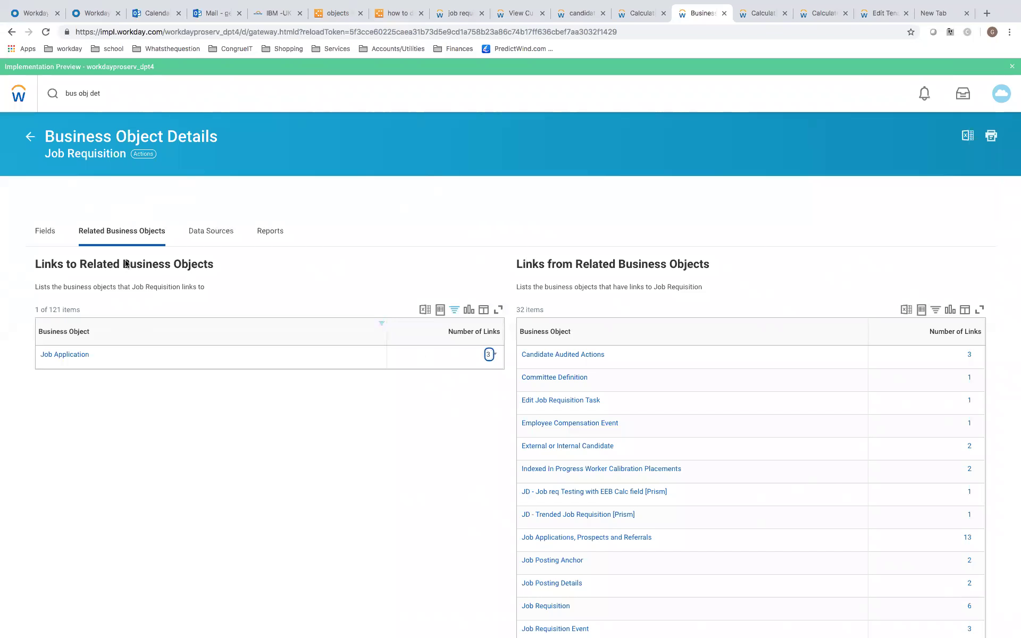
left_click(39, 232)
left_click(128, 296)
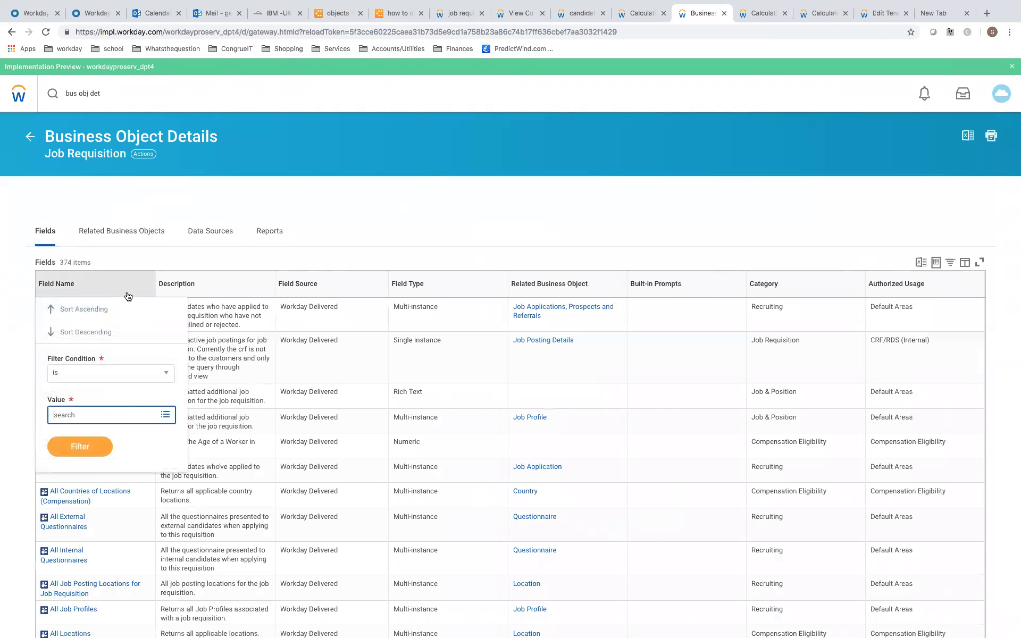
type("calculation")
key("Return")
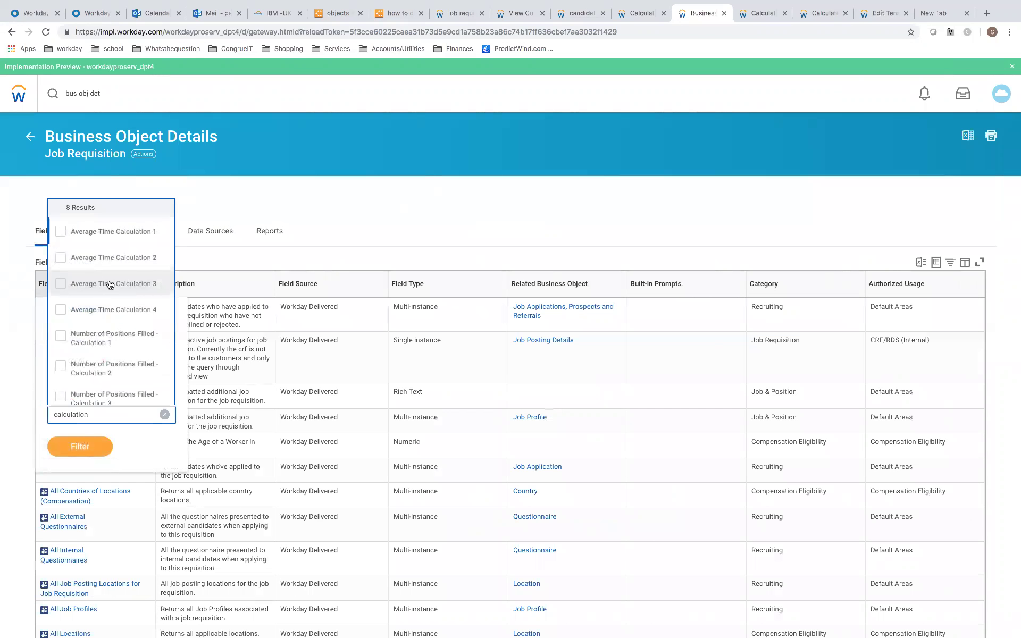
left_click(79, 233)
scroll(80, 345, "down", 3)
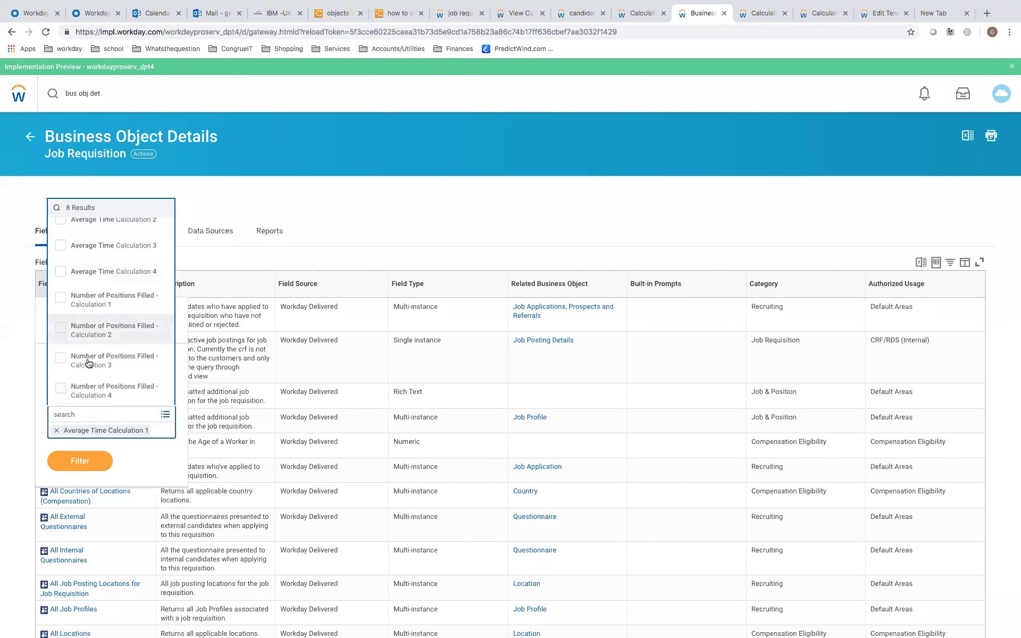
left_click(61, 388, "shift")
left_click(80, 557)
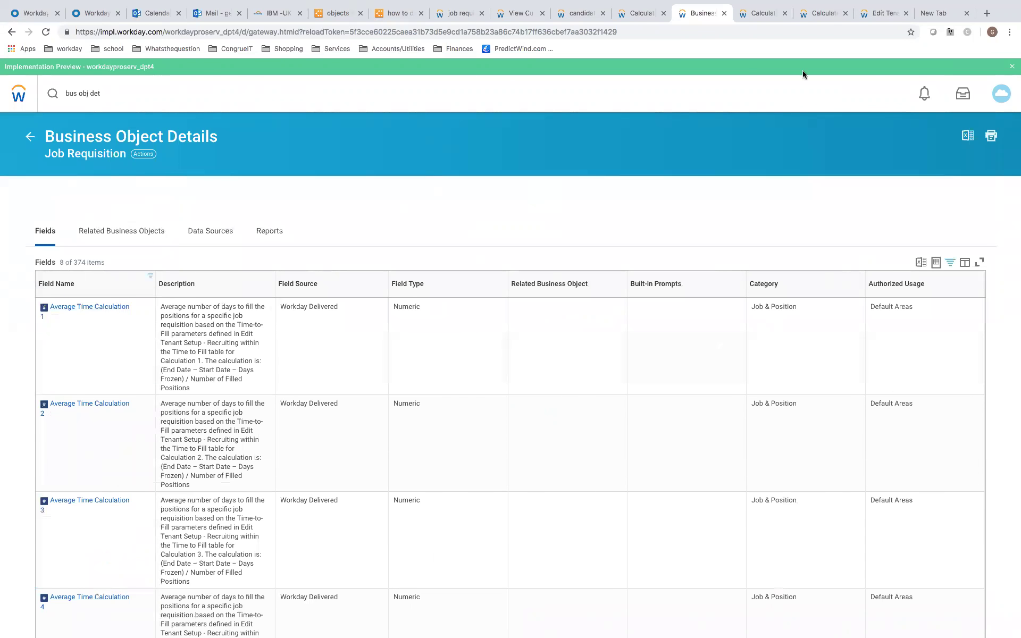
In Edit Tenant Setup - Recruiting, examine the start and end time options for Average Time Calculation 3 under Time to Fill
left_click(869, 20)
scroll(557, 306, "up", 5)
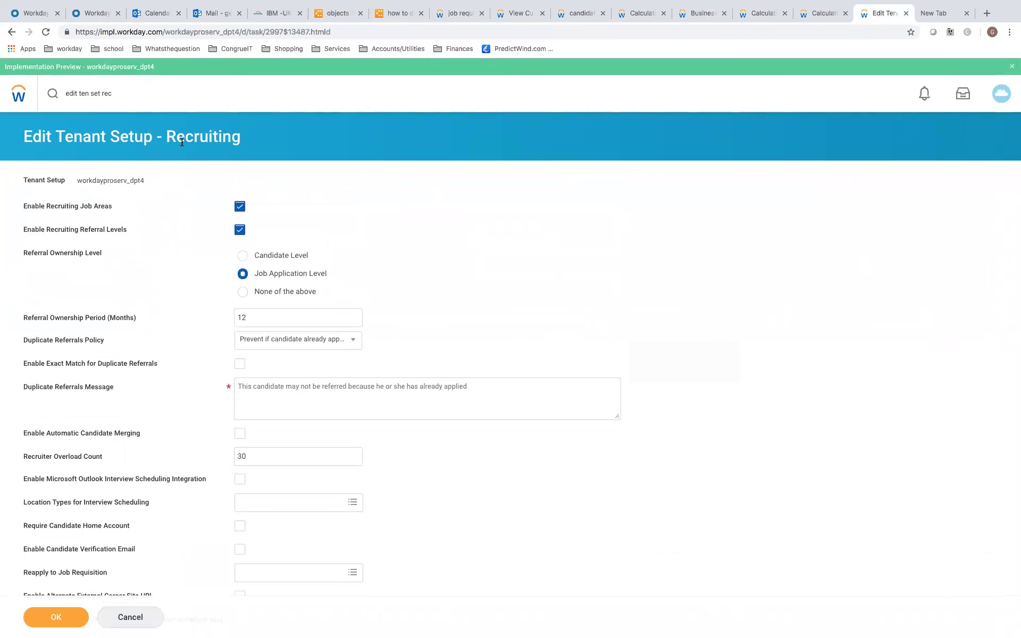
scroll(426, 246, "down", 5)
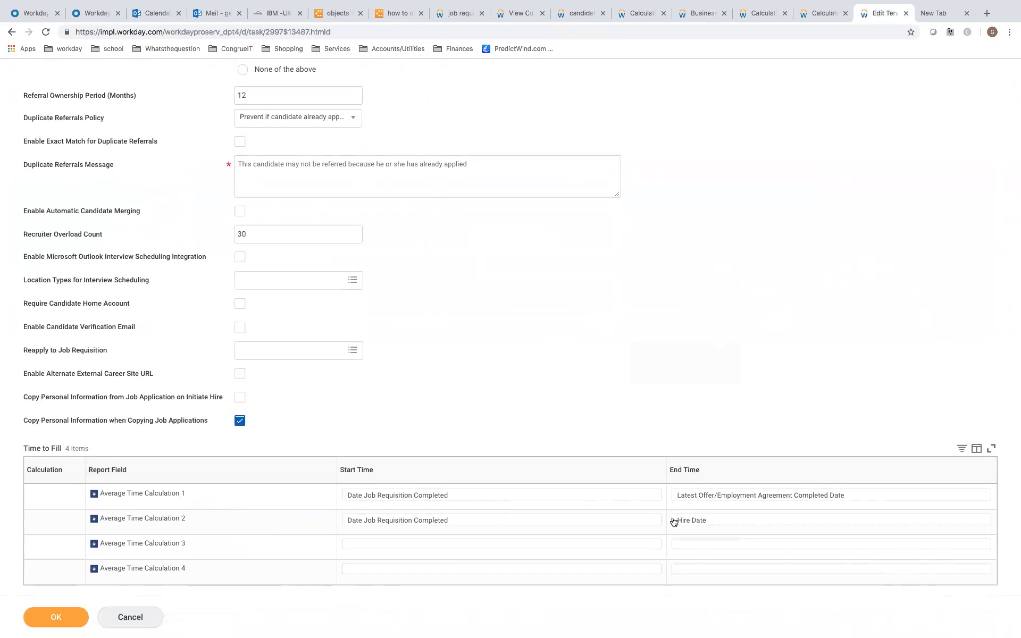
left_click(542, 547)
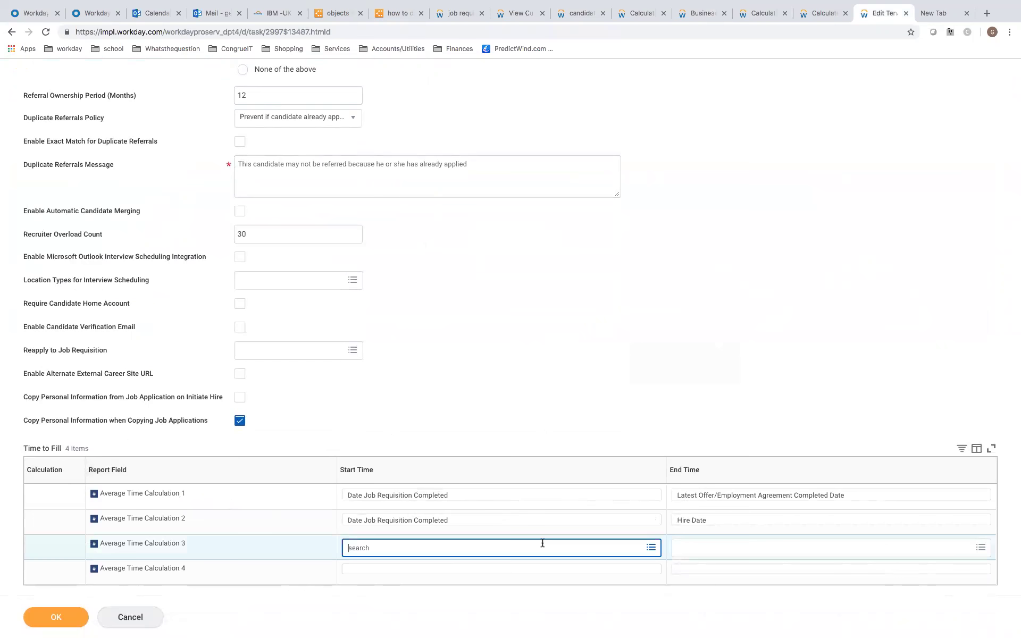
left_click(651, 547)
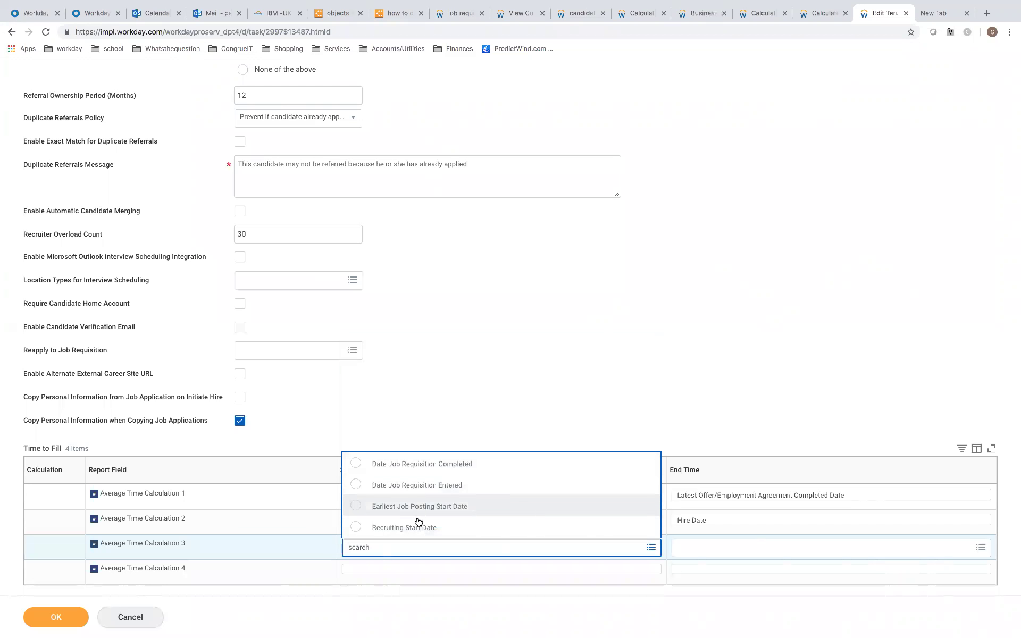
left_click(534, 394)
left_click(734, 548)
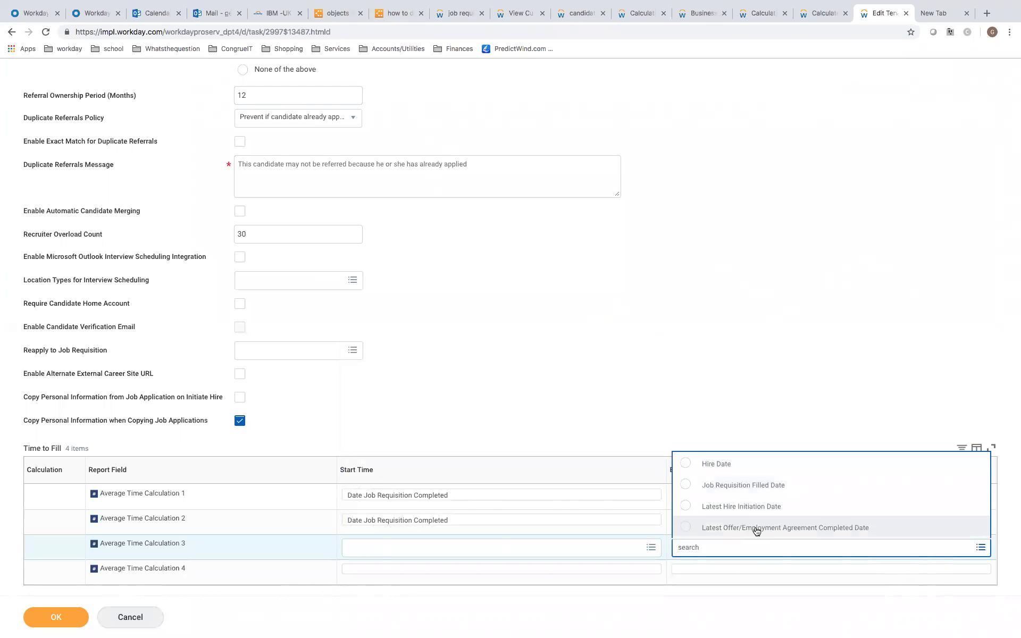
Close the end time options without choosing one, and select the Job Requisition circle in the Lucidchart diagram
left_click(755, 394)
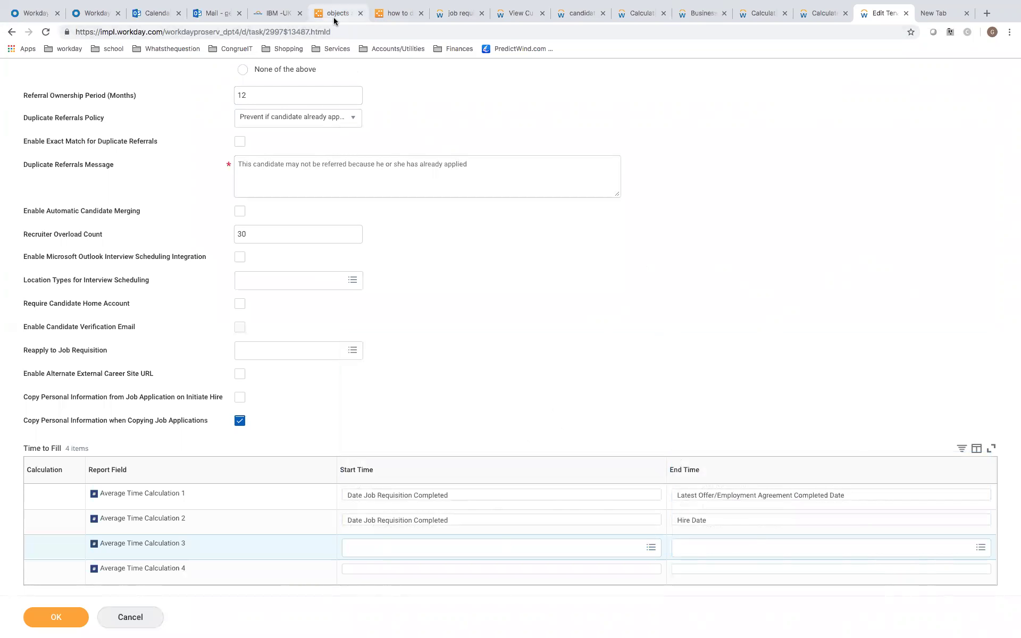
key("super+6")
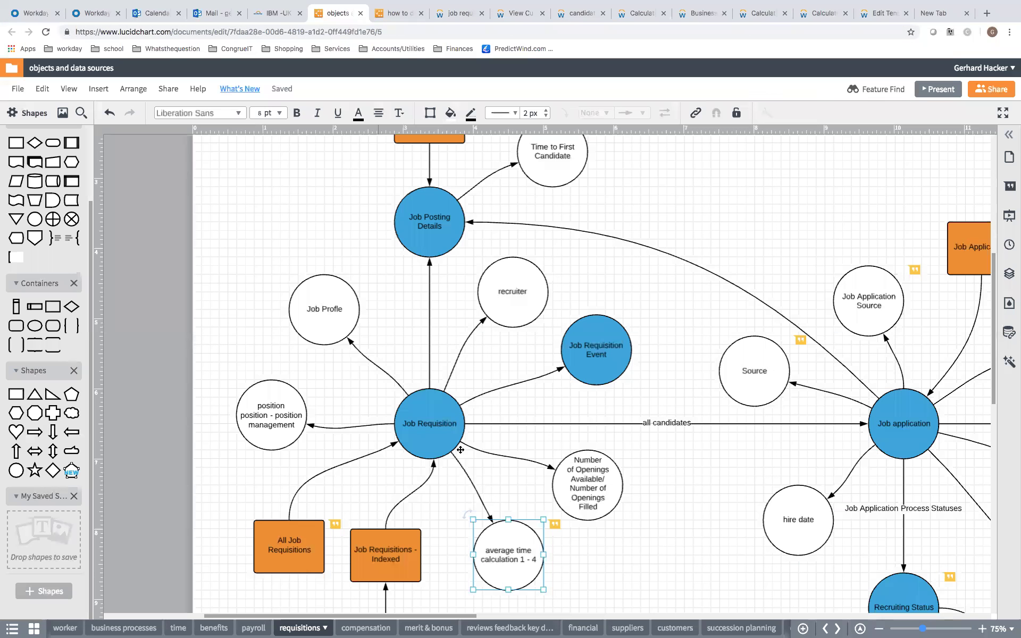
key("Tab")
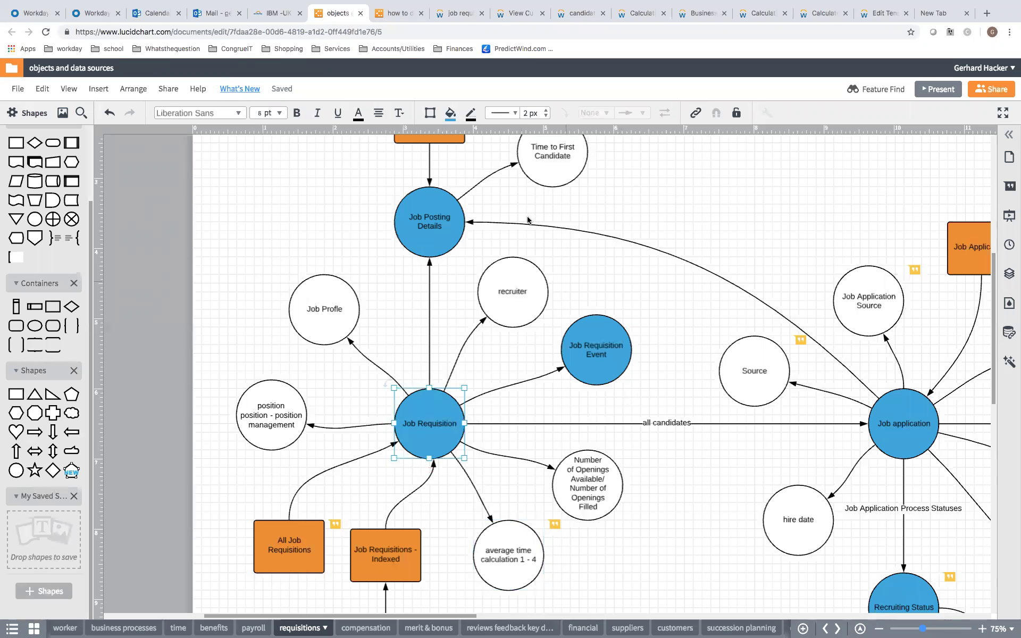
In Workday's job requisitions demo report, open the Consultant - UK requisition separately and review its overview
key("super+8")
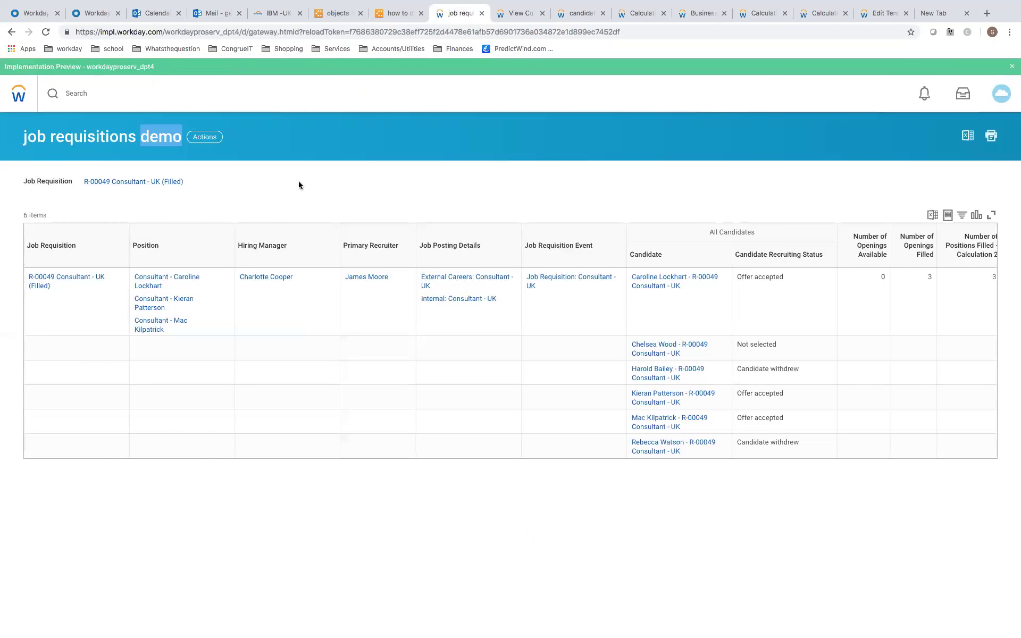
right_click(70, 280)
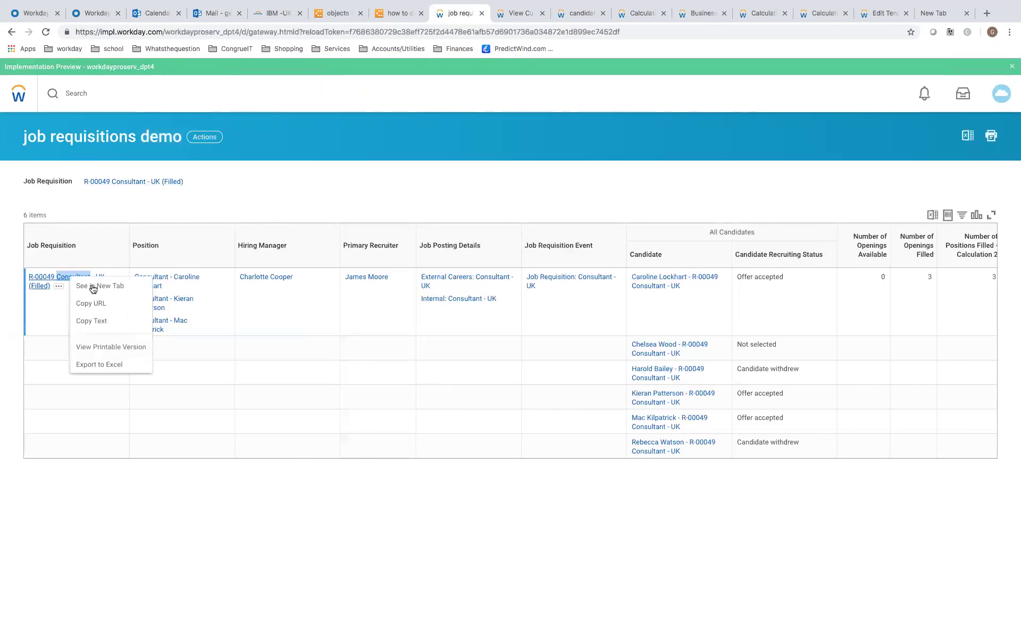
left_click(92, 284)
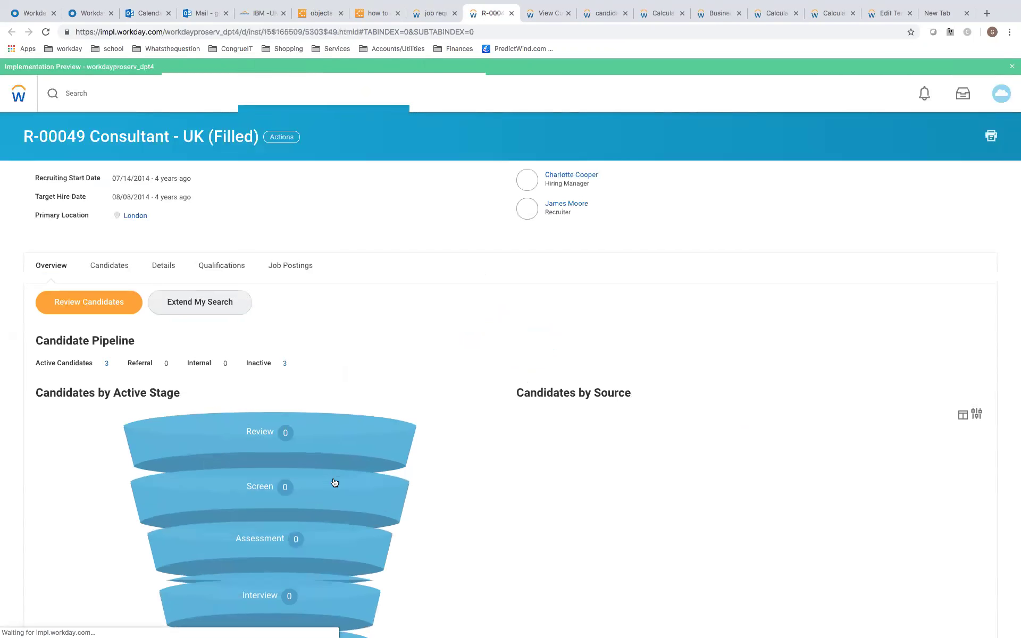
scroll(334, 481, "down", 4)
scroll(337, 373, "up", 5)
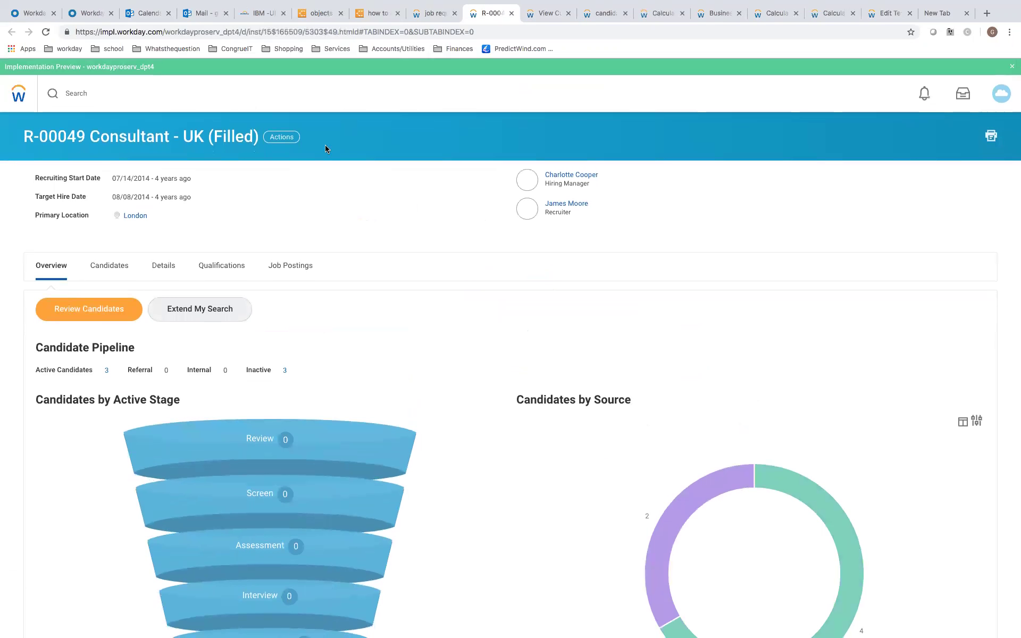
From the job requisitions demo report, open the Internal: Consultant - UK job posting separately and review its details
left_click(432, 14)
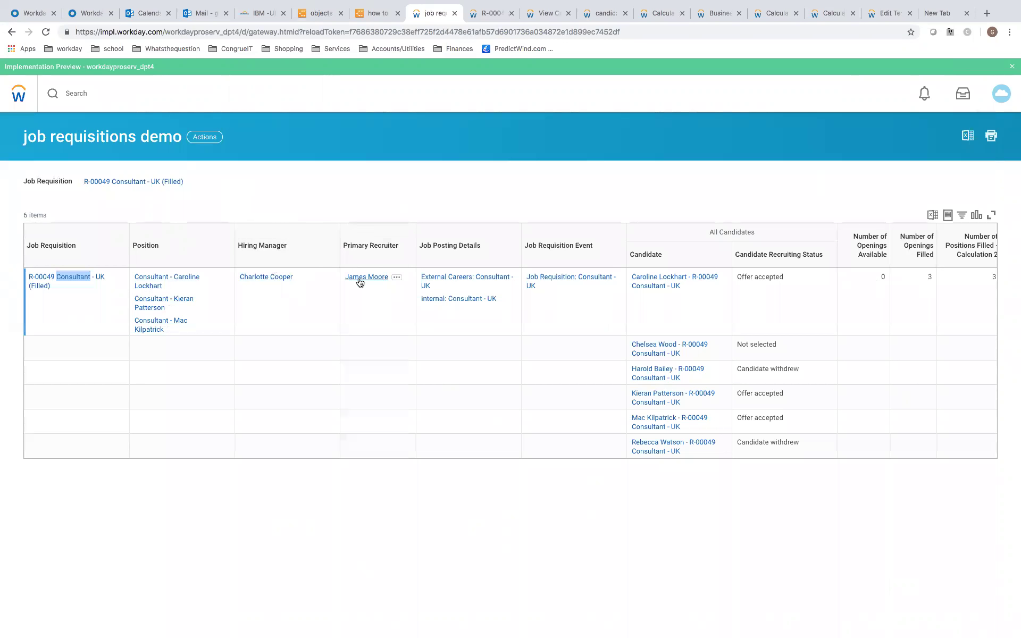
right_click(430, 301)
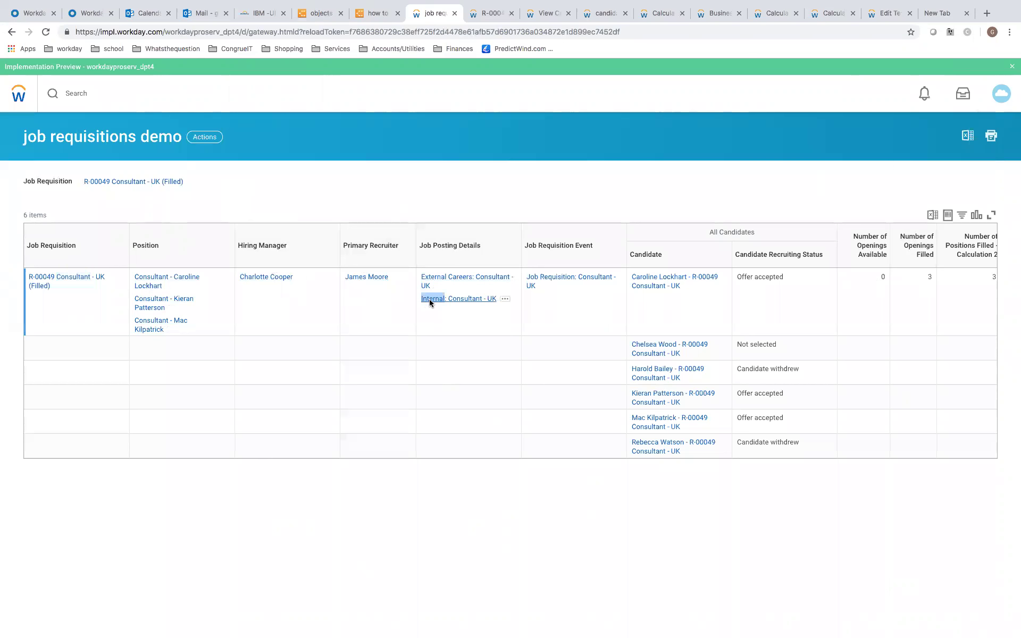
left_click(444, 310)
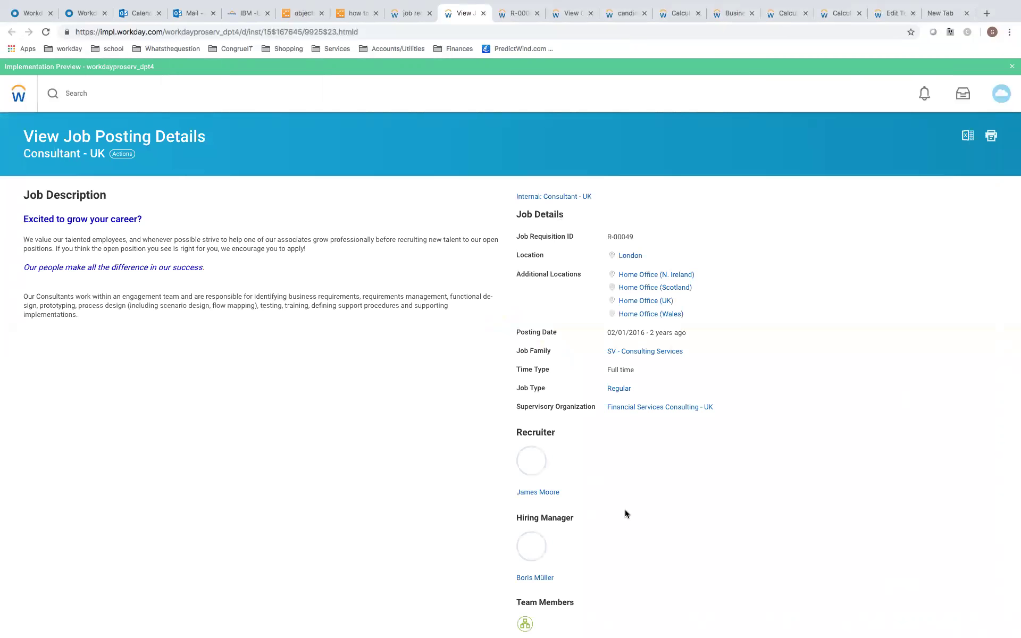
scroll(624, 509, "down", 3)
scroll(624, 513, "up", 3)
Return to the job requisitions demo report and open the External Careers: Consultant - UK posting separately
left_click(412, 14)
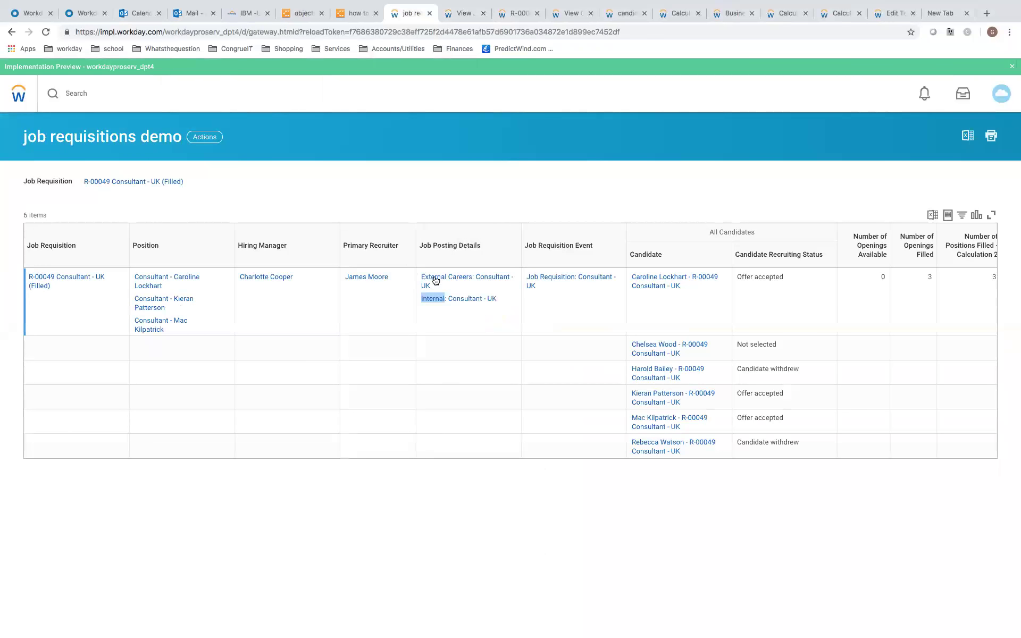
right_click(433, 280)
left_click(456, 287)
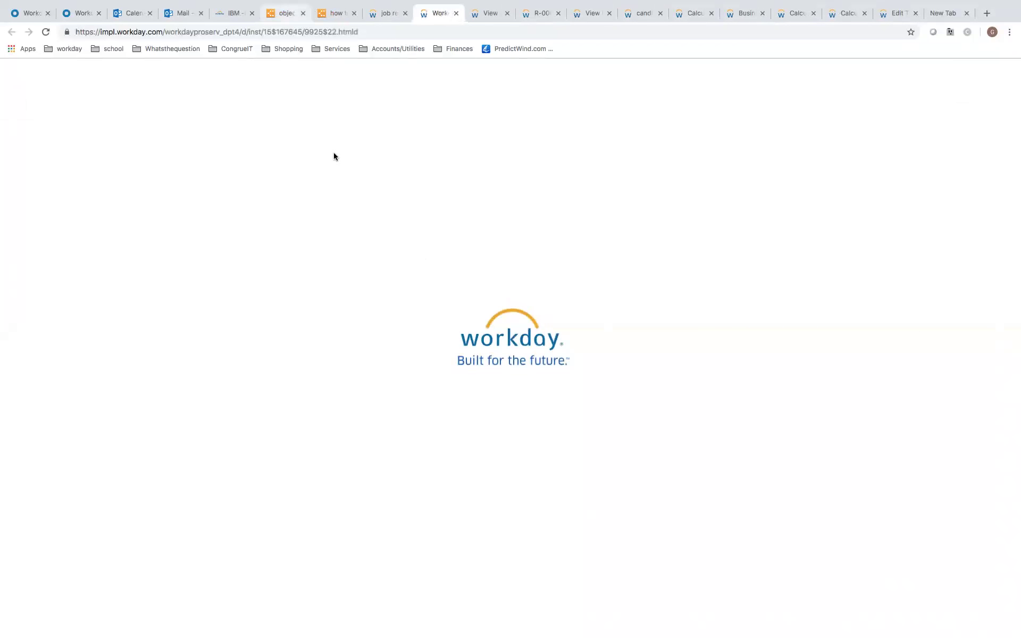
In the Lucidchart diagram, select the Job Posting Details circle and examine the Job Posting data source feeding it
key("ctrl+shift+Tab")
key("ctrl+shift+Tab")
key("ctrl+shift+Tab")
left_click(415, 231)
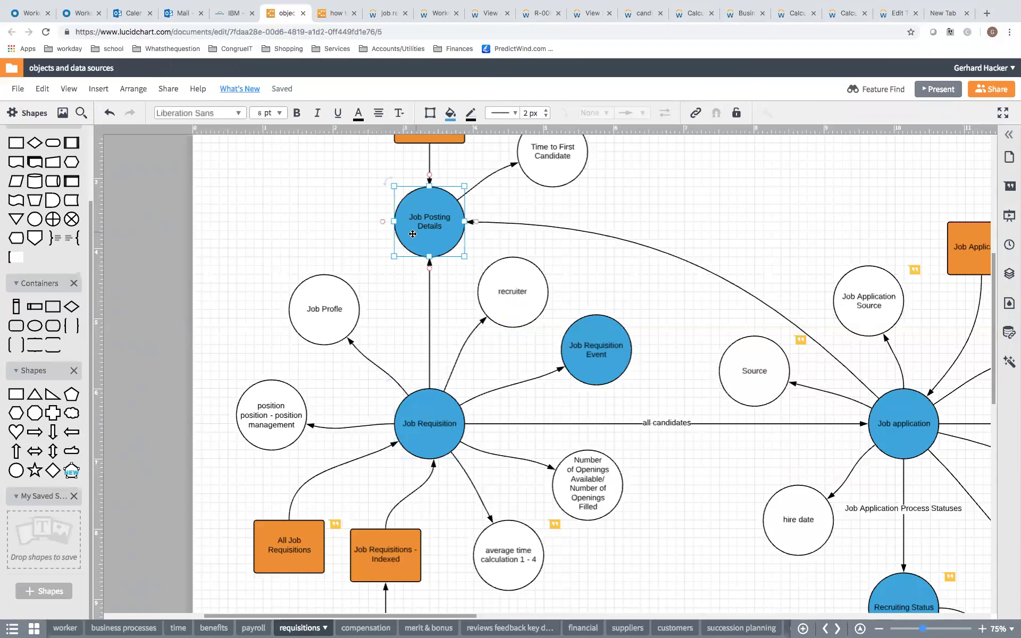
scroll(353, 262, "up", 2)
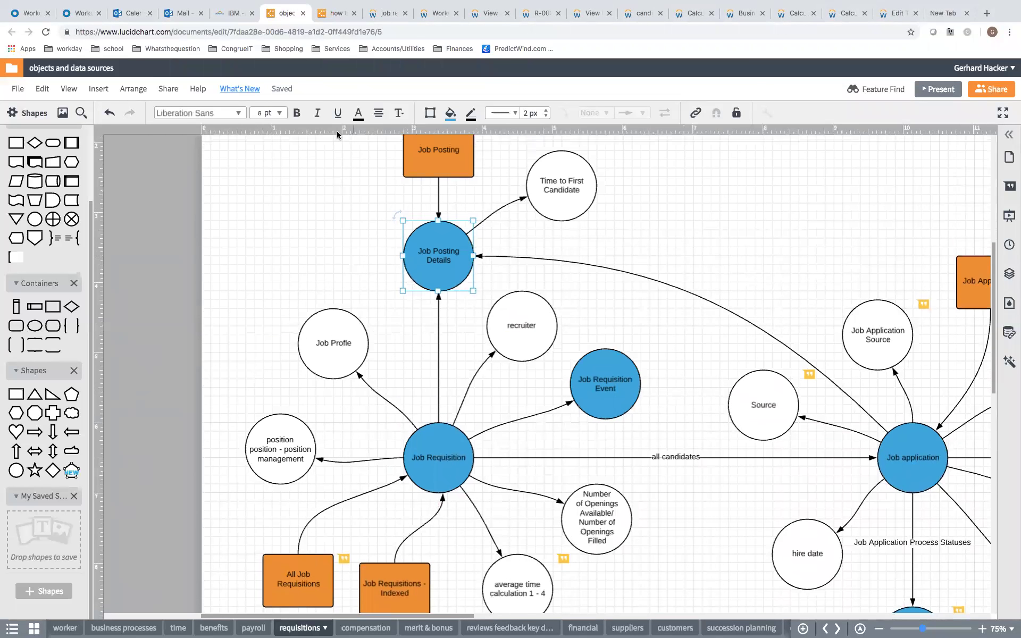
Review the external posting in Workday, close both posting pages and the requisition page, and return to the demo report
left_click(439, 11)
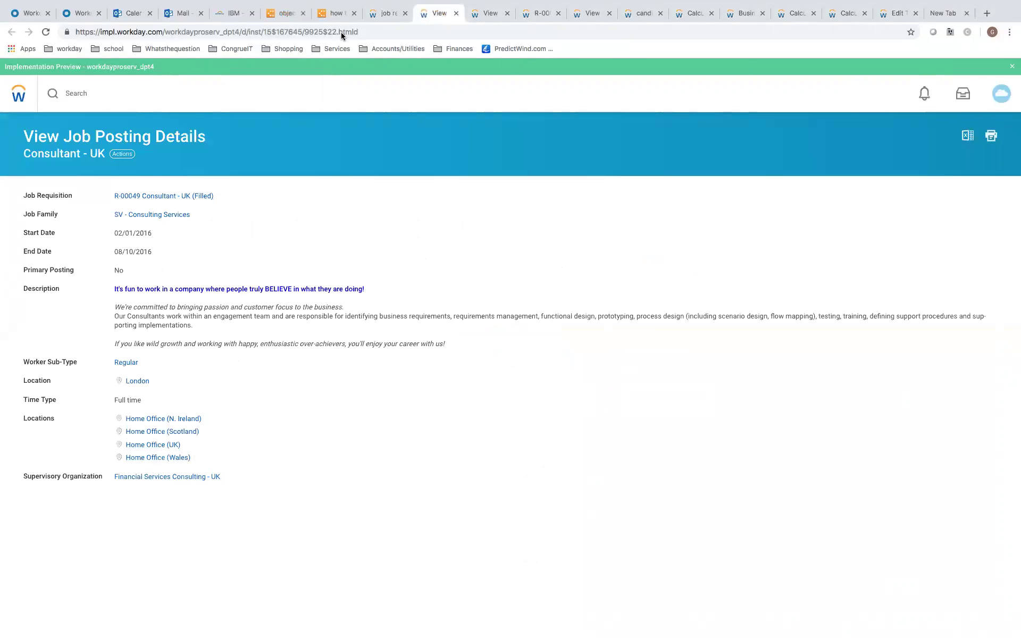
left_click(455, 14)
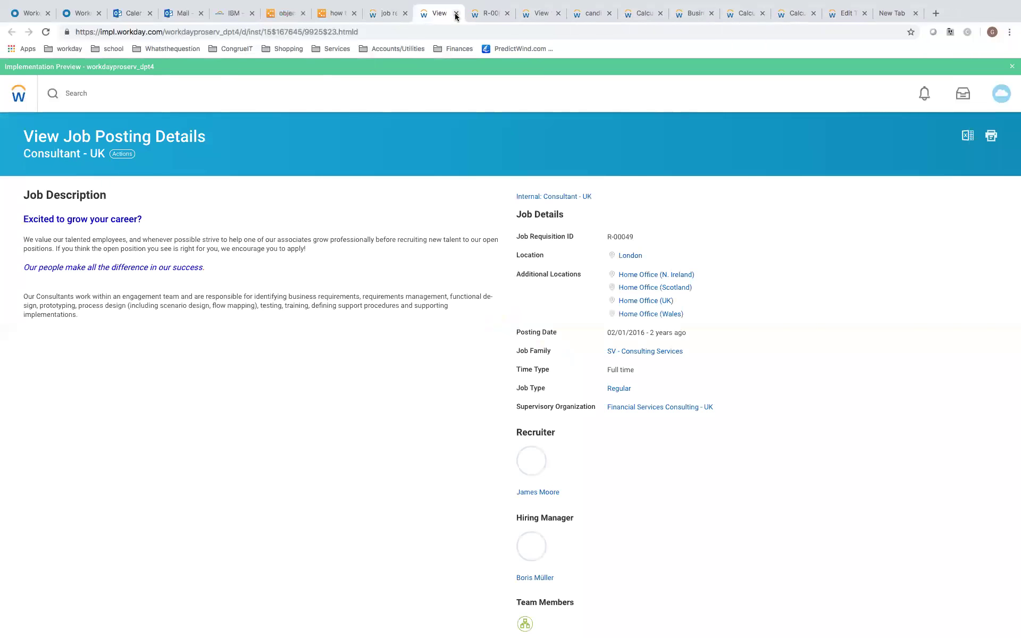
left_click(456, 14)
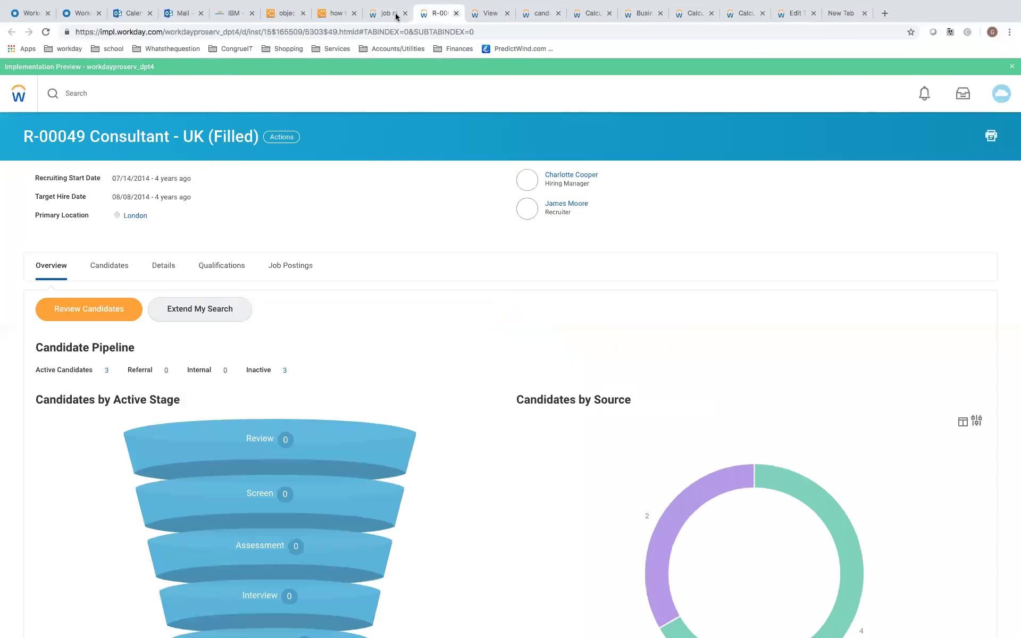
key("ctrl+w")
left_click(395, 14)
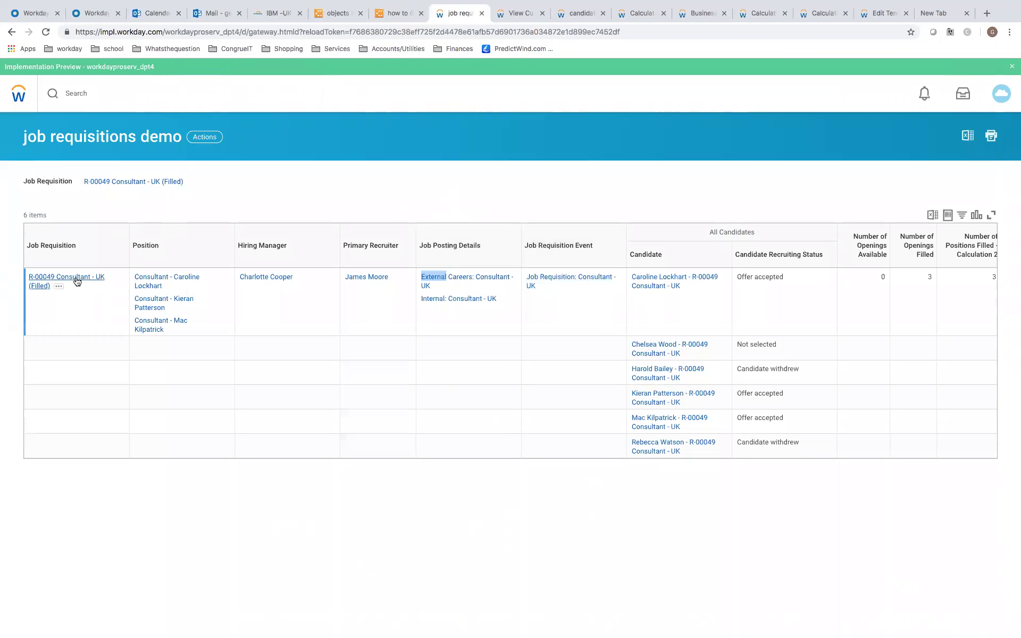
Open the Job Requisition: Consultant - UK event separately and review its full process history
right_click(549, 276)
left_click(565, 286)
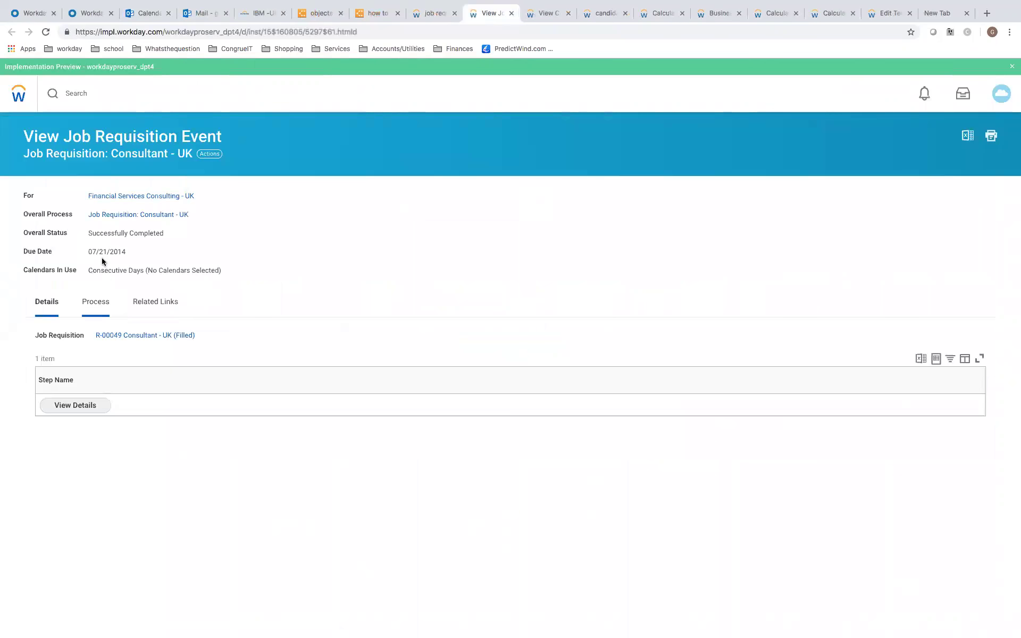
left_click(90, 303)
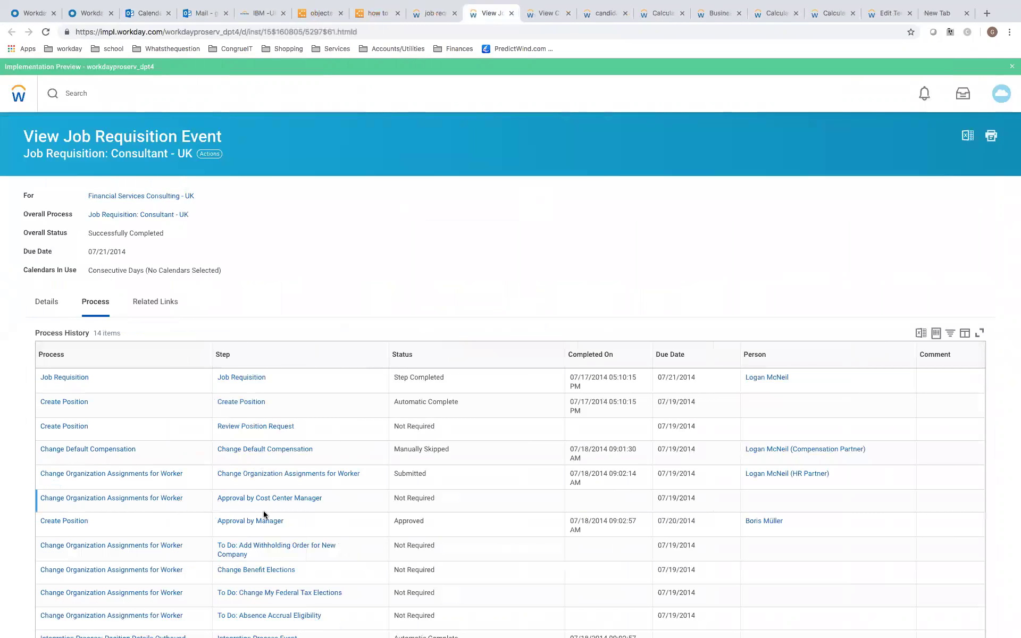
scroll(263, 514, "down", 3)
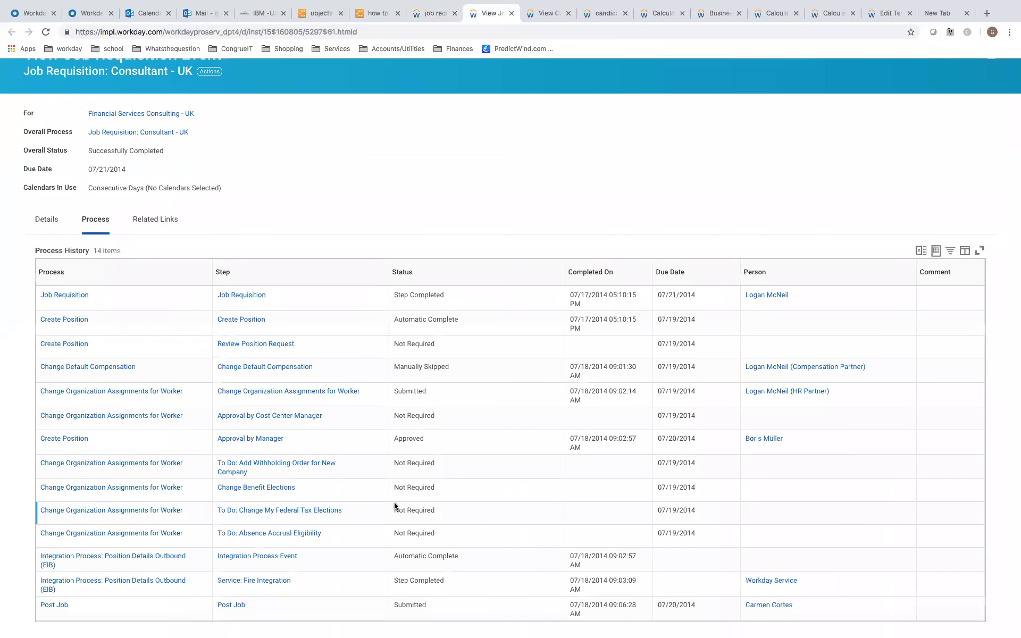
scroll(394, 501, "up", 3)
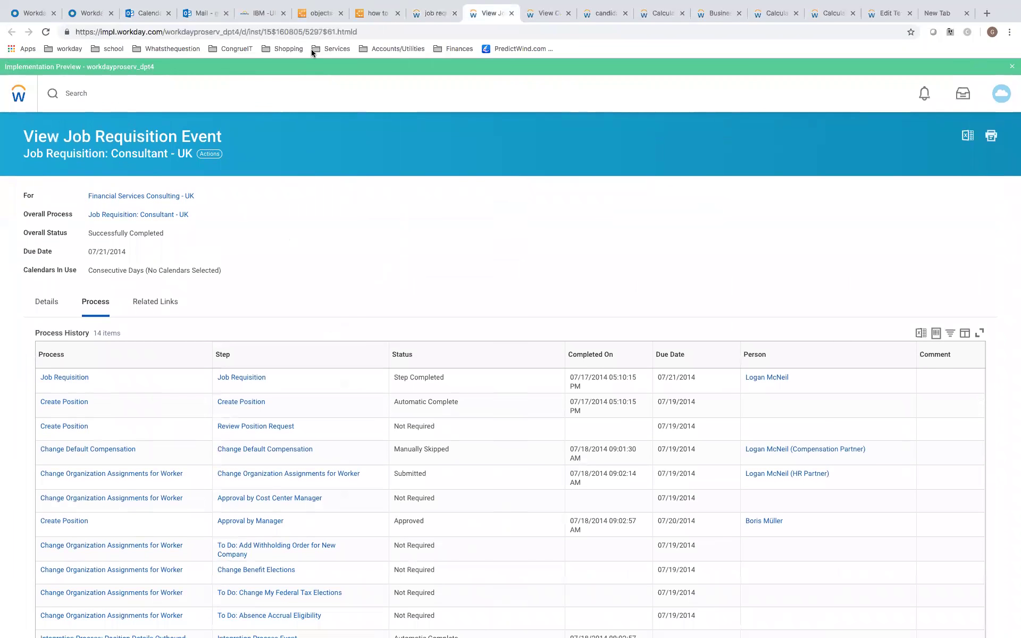
Back in the demo report, highlight the Candidate Recruiting Status heading and examine the "Offer accepted" entries
left_click(433, 13)
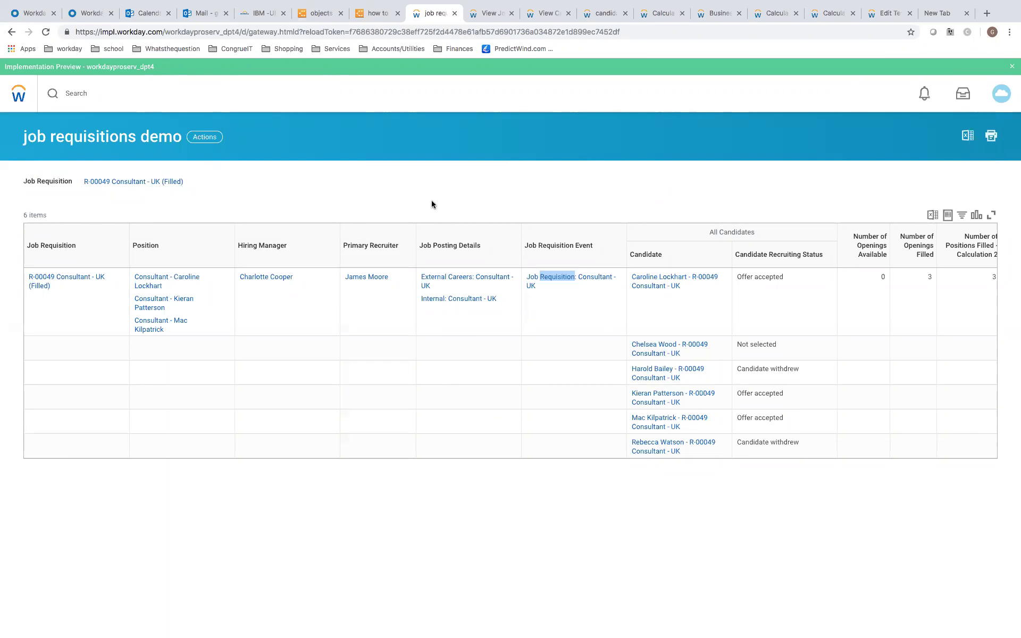
left_click_drag(744, 251, 809, 251)
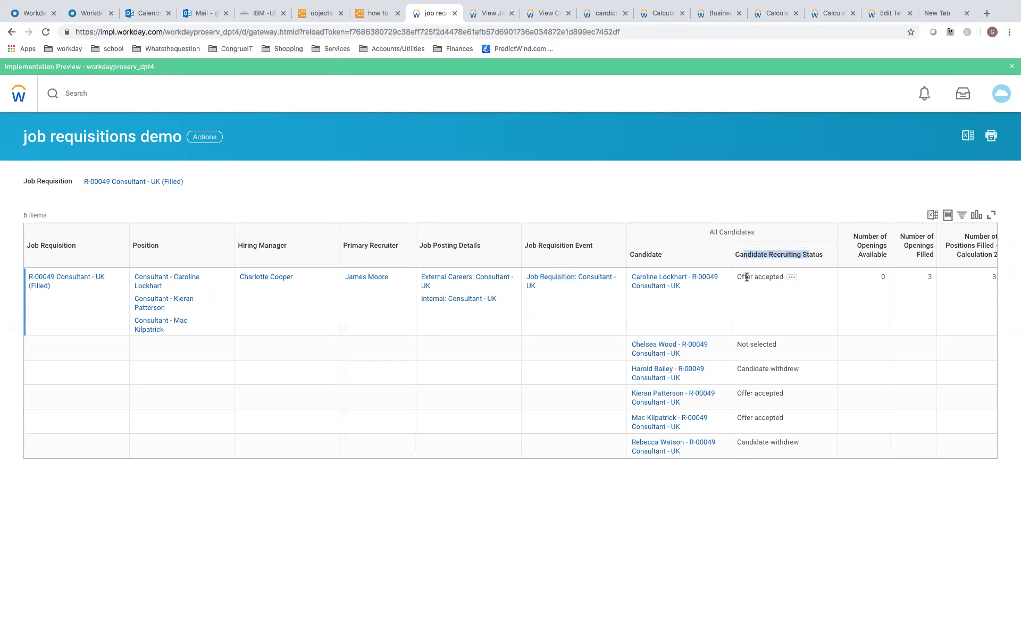
left_click_drag(746, 277, 752, 276)
left_click_drag(741, 394, 753, 418)
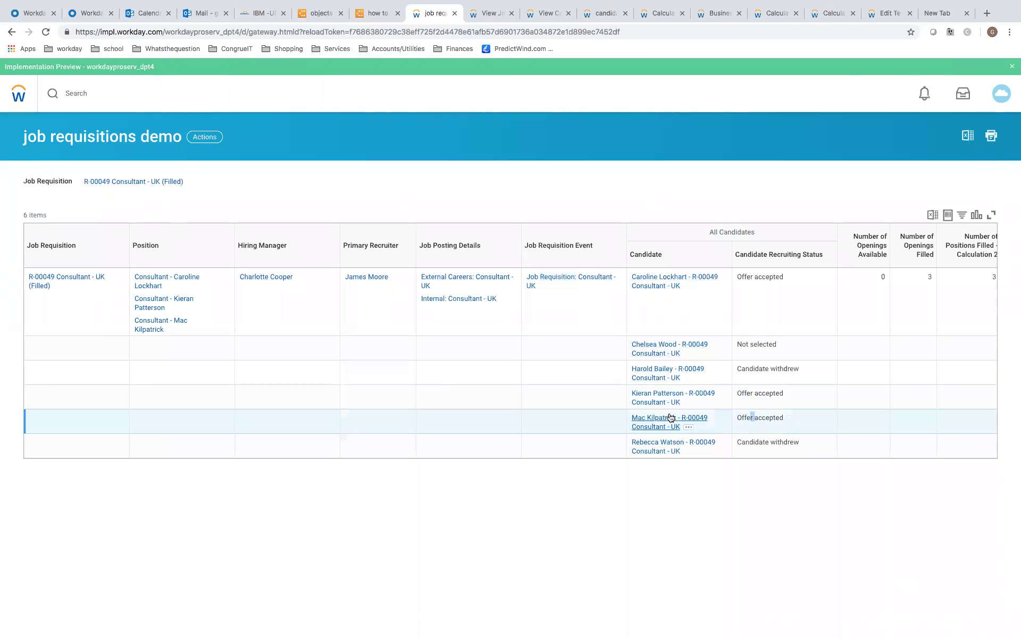
Open the first listed candidate's job application separately, review it, and return to the demo report
right_click(643, 288)
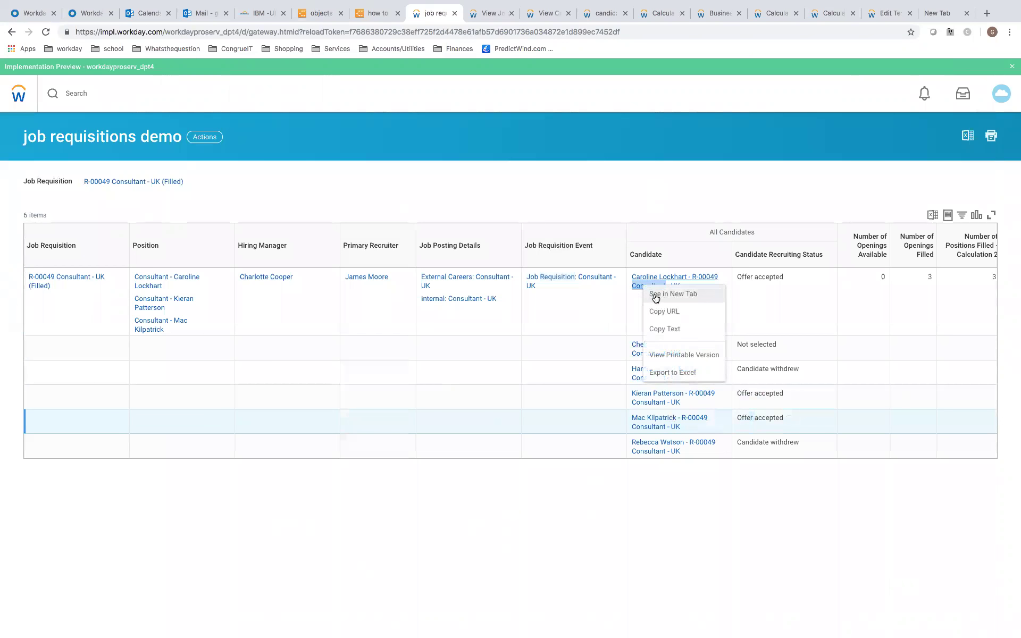
left_click(658, 295)
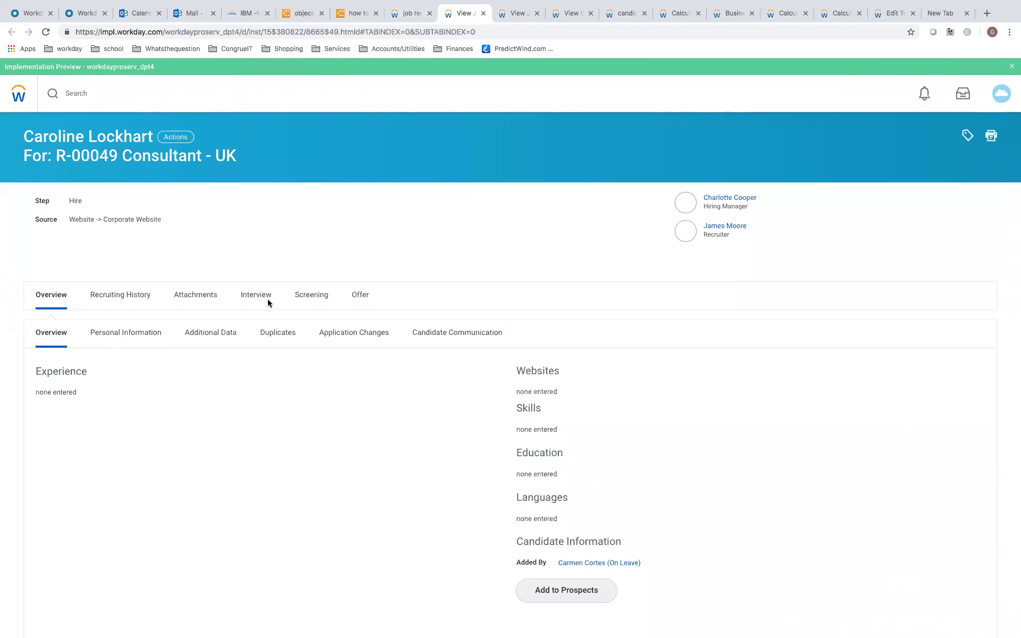
left_click(411, 16)
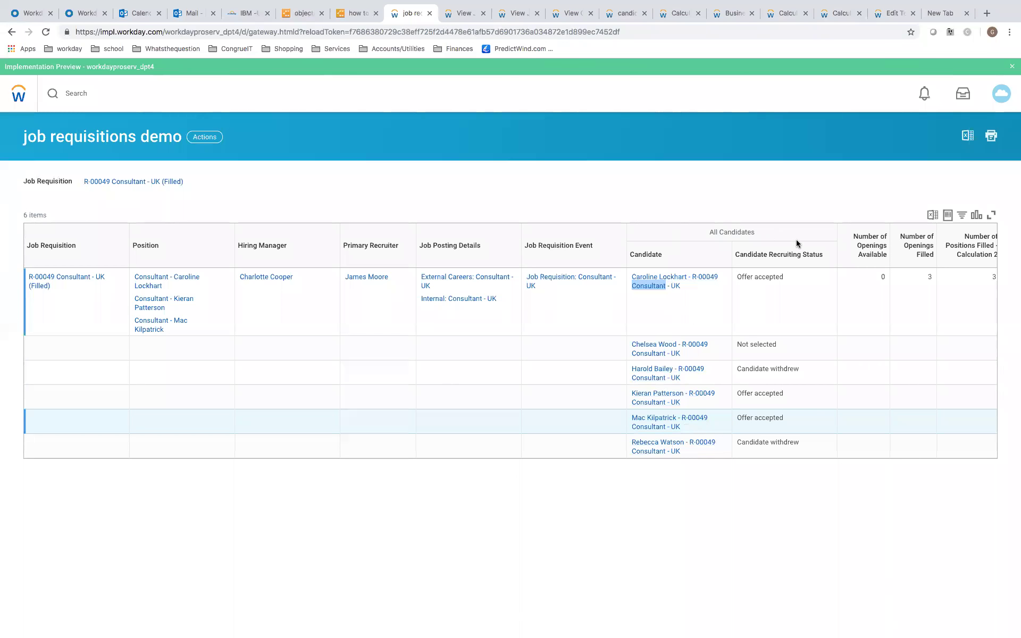
Compare the report's Average Time Calculation 2 column with its start and end time under Time to Fill in the recruiting tenant setup
scroll(898, 320, "right", 3)
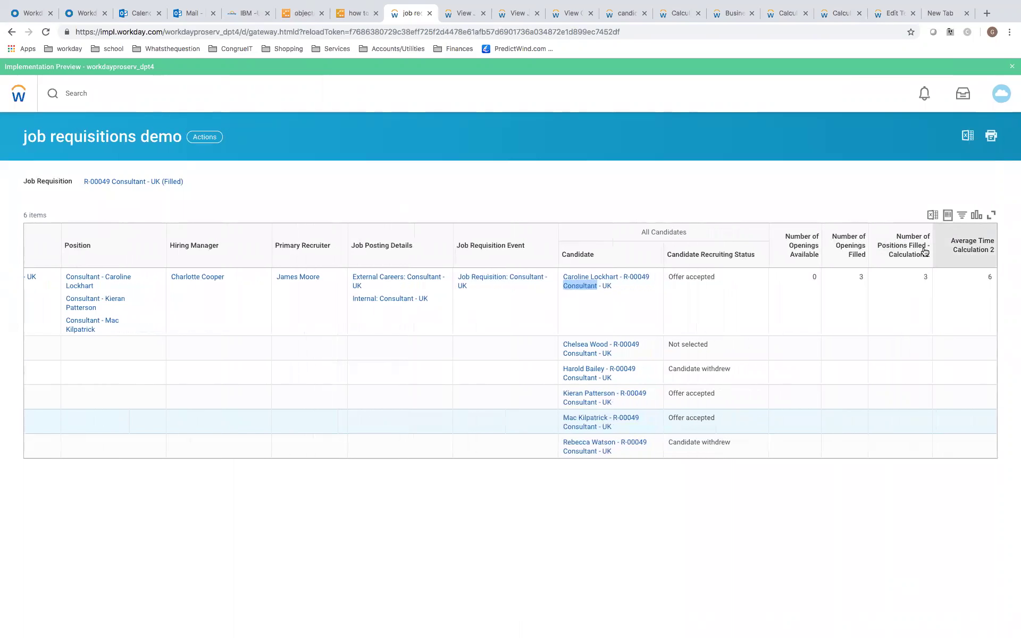
left_click(894, 17)
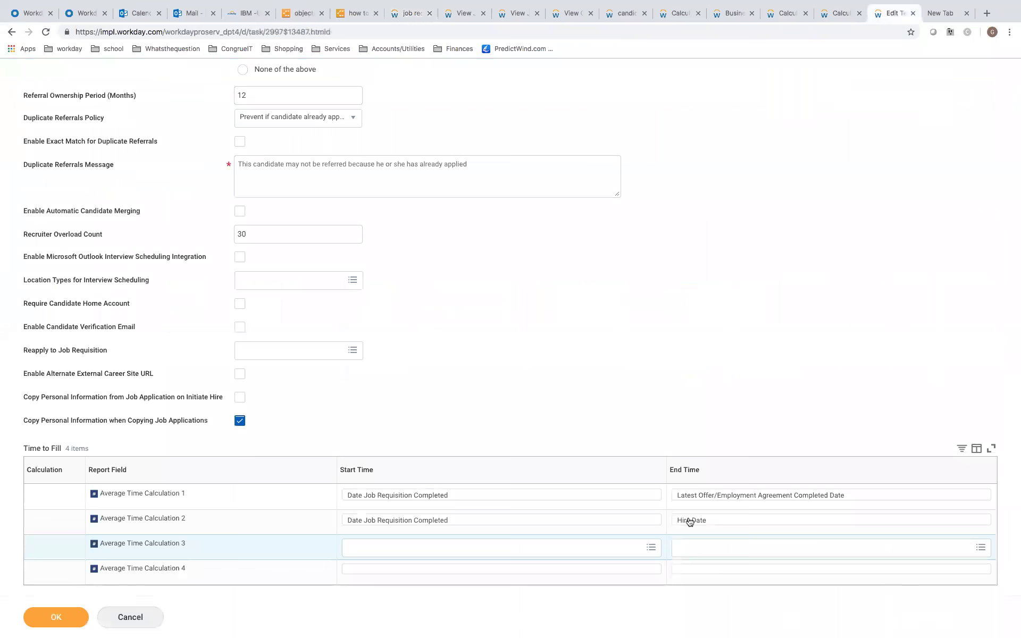
left_click(409, 15)
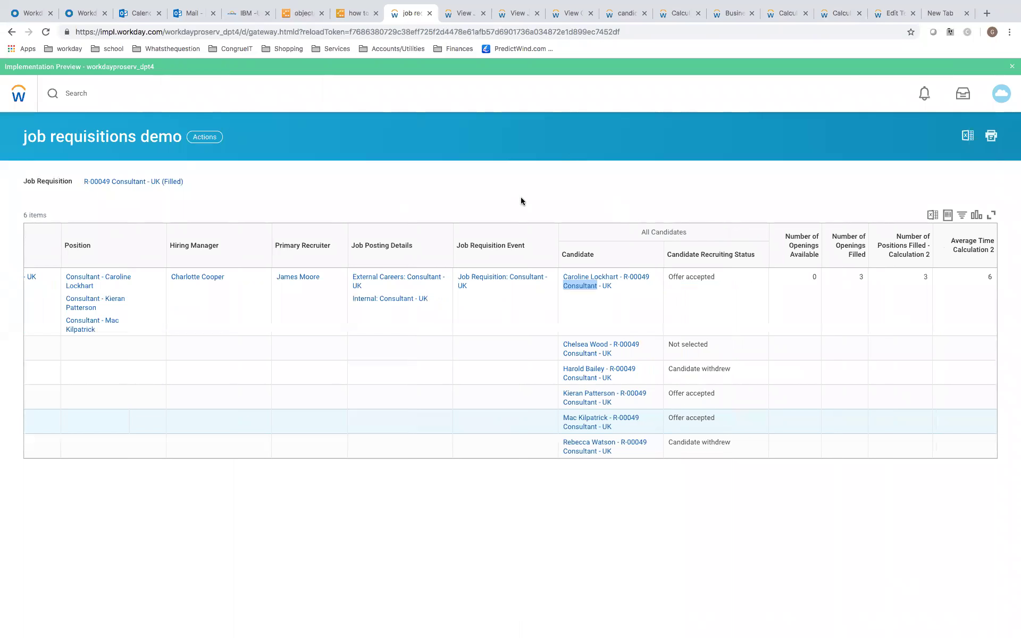
Open the job requisitions demo report definition separately, and select the Job Requisitions - Indexed data source in the Lucidchart diagram
right_click(138, 142)
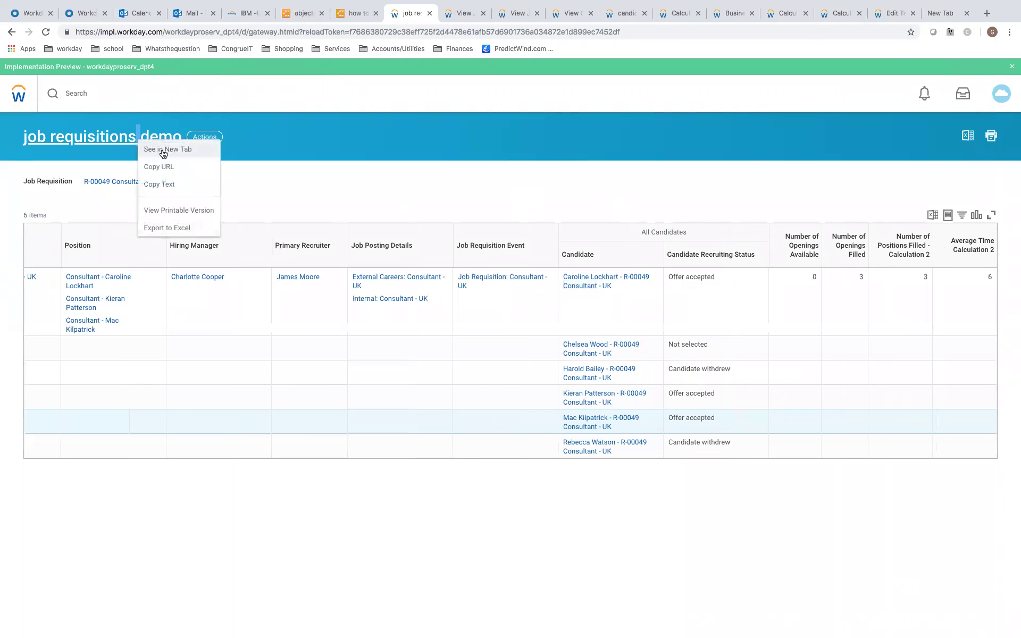
key("Return")
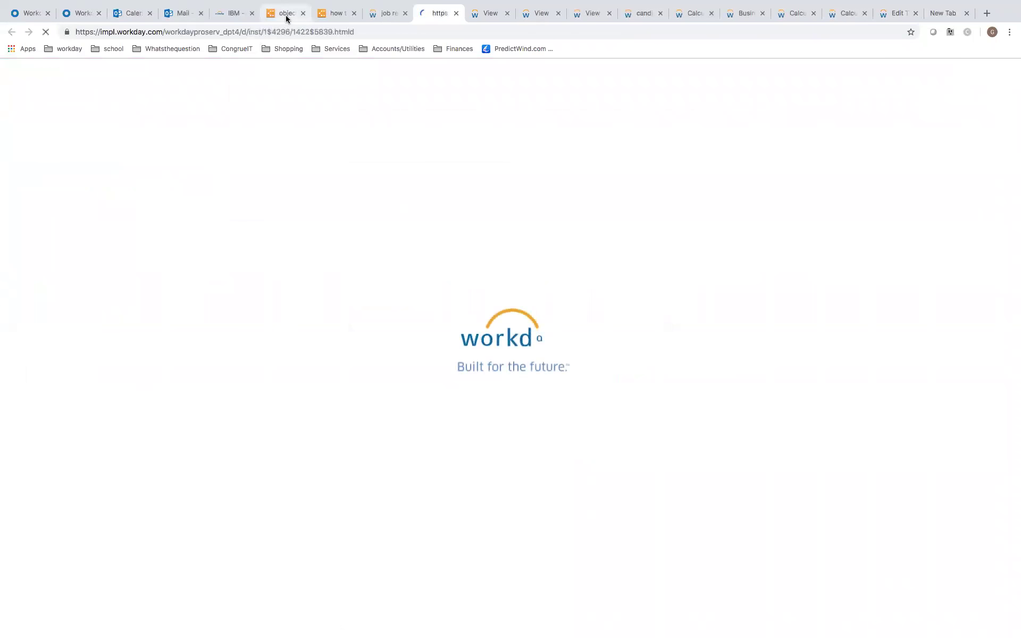
key("super+6")
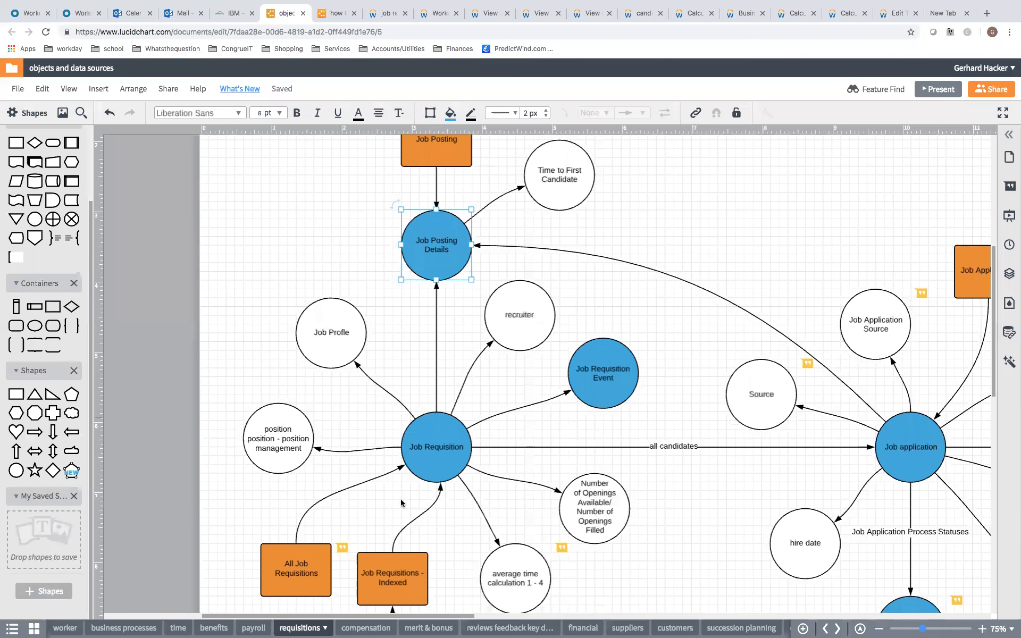
scroll(401, 481, "down", 2)
left_click(400, 481)
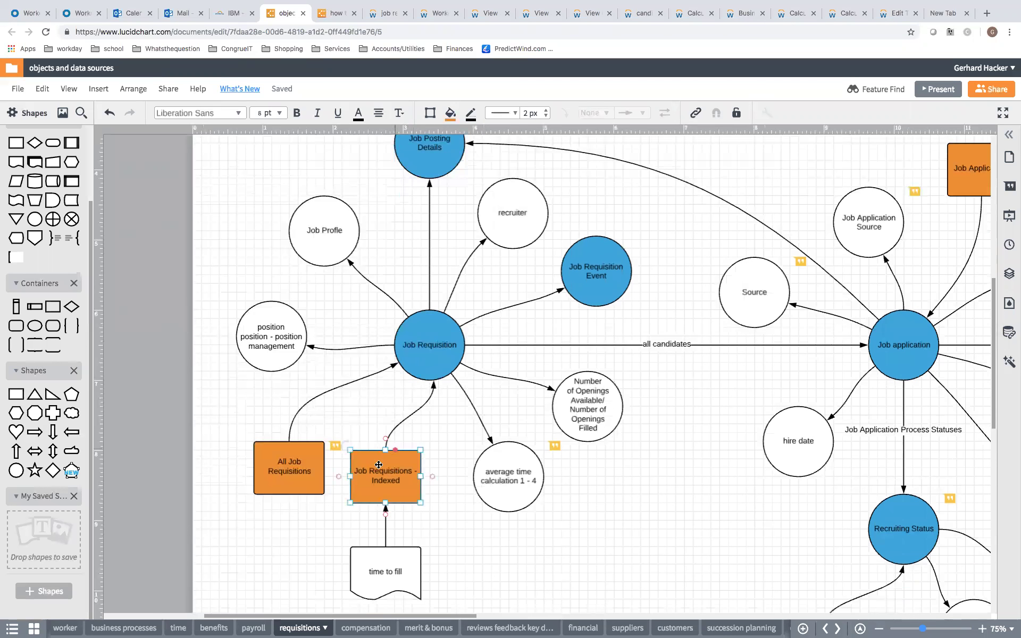
Select the Job Requisition object in the diagram and examine the business objects and fields in the job requisitions demo report definition
left_click(411, 349)
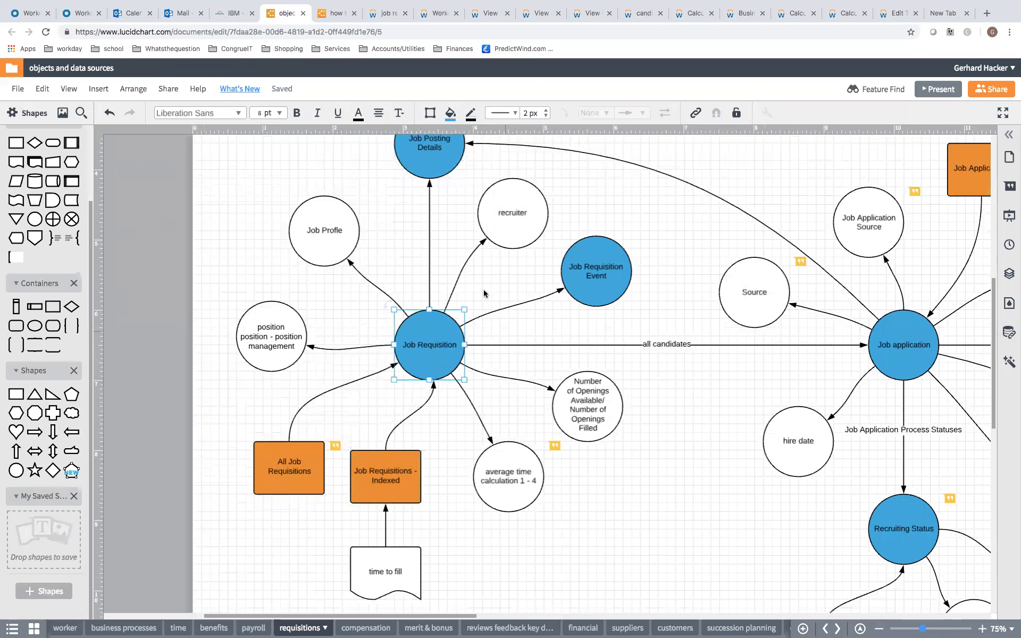
left_click(435, 14)
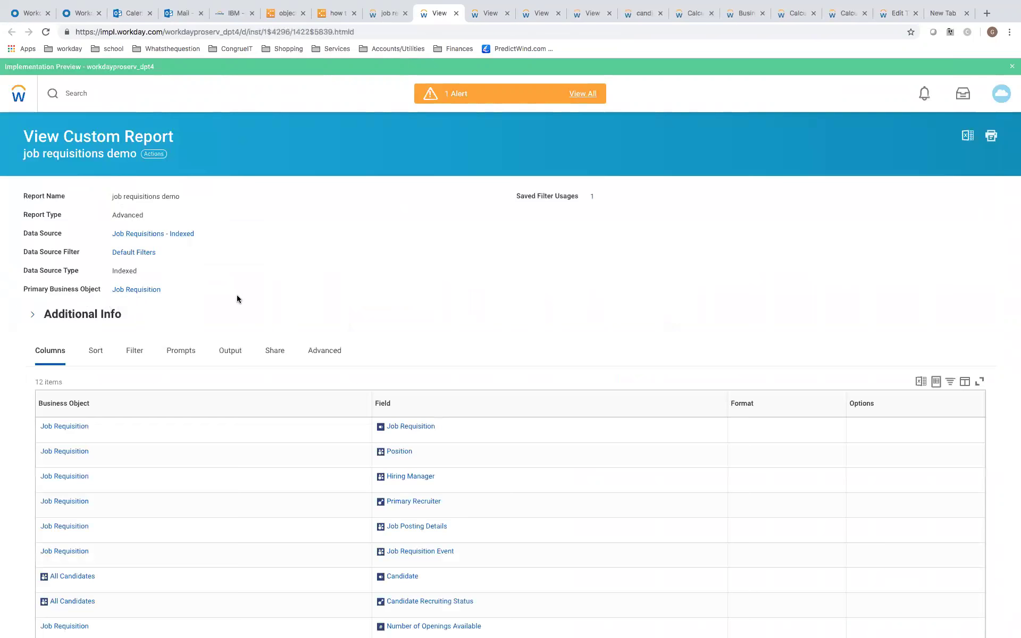
scroll(237, 297, "down", 2)
scroll(237, 299, "down", 2)
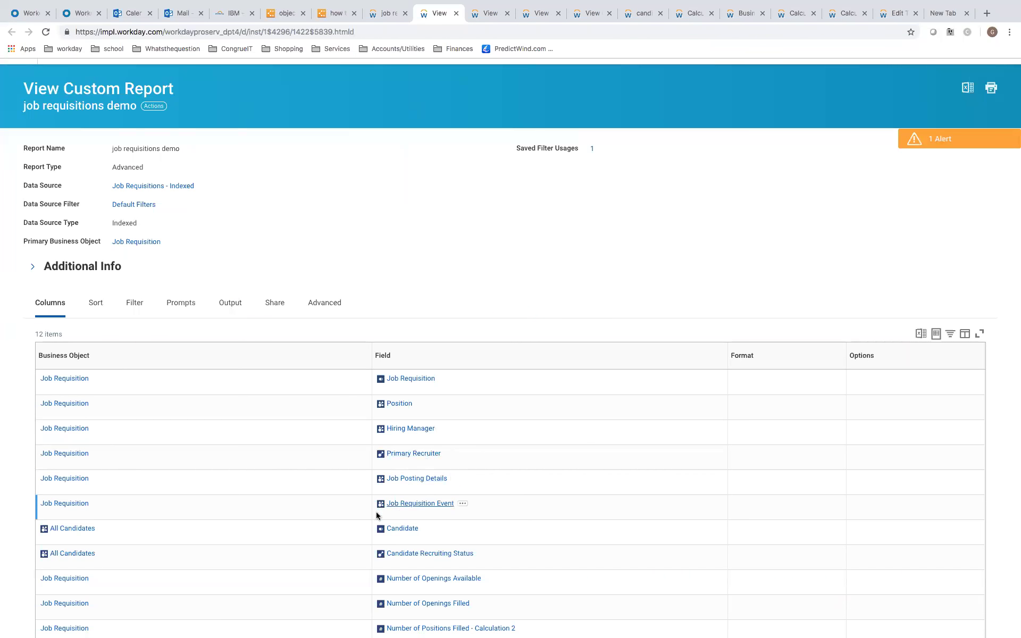
scroll(313, 513, "down", 1)
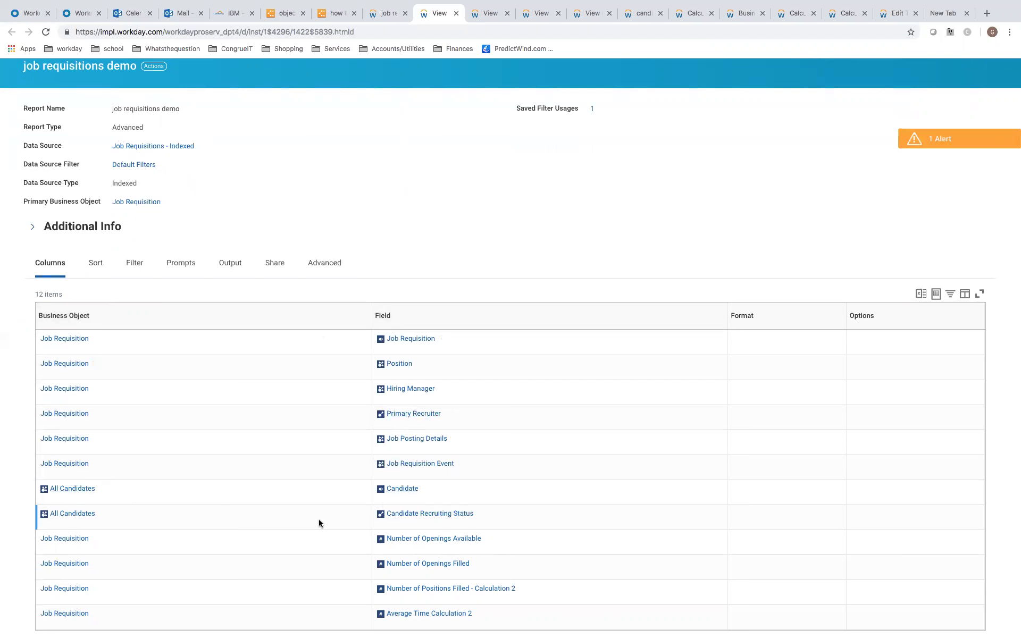
scroll(318, 519, "down", 1)
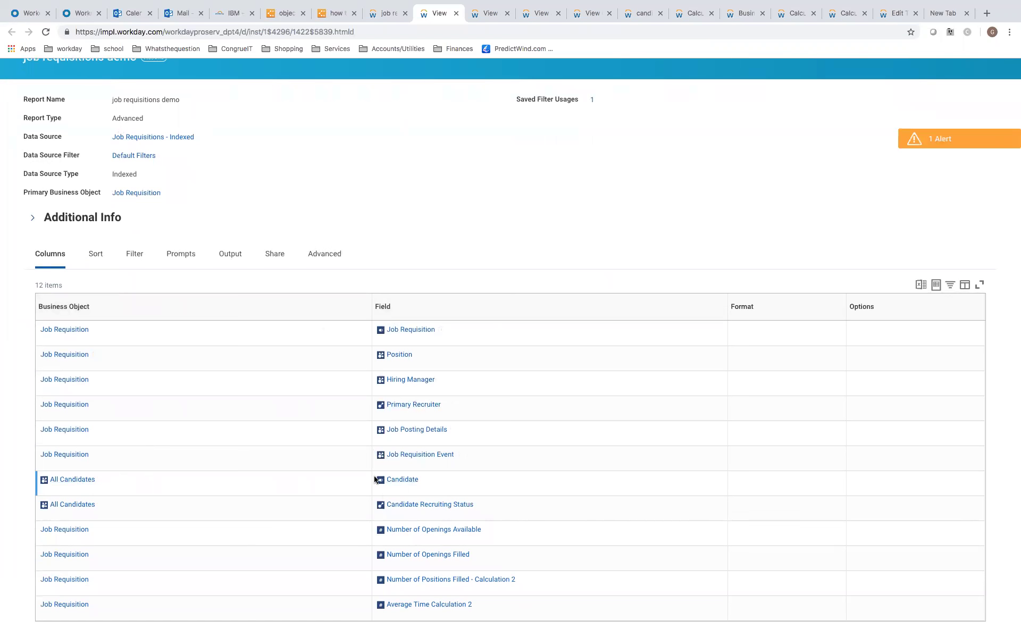
scroll(327, 509, "down", 2)
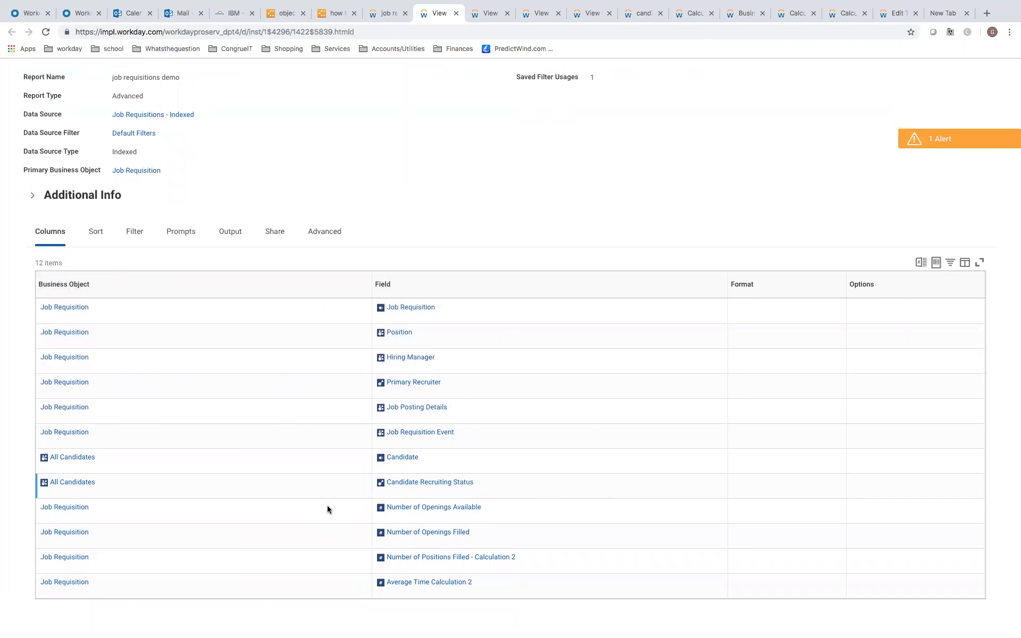
scroll(328, 510, "down", 1)
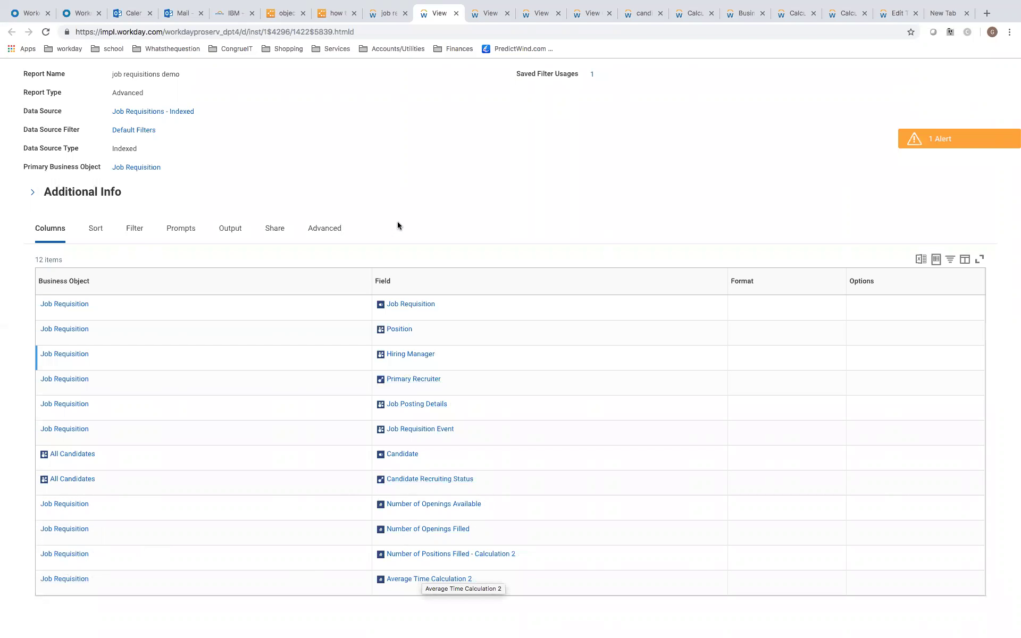
Review the All Candidates columns in the job requisitions demo report and return to the Job application object in the Lucidchart diagram
left_click(382, 14)
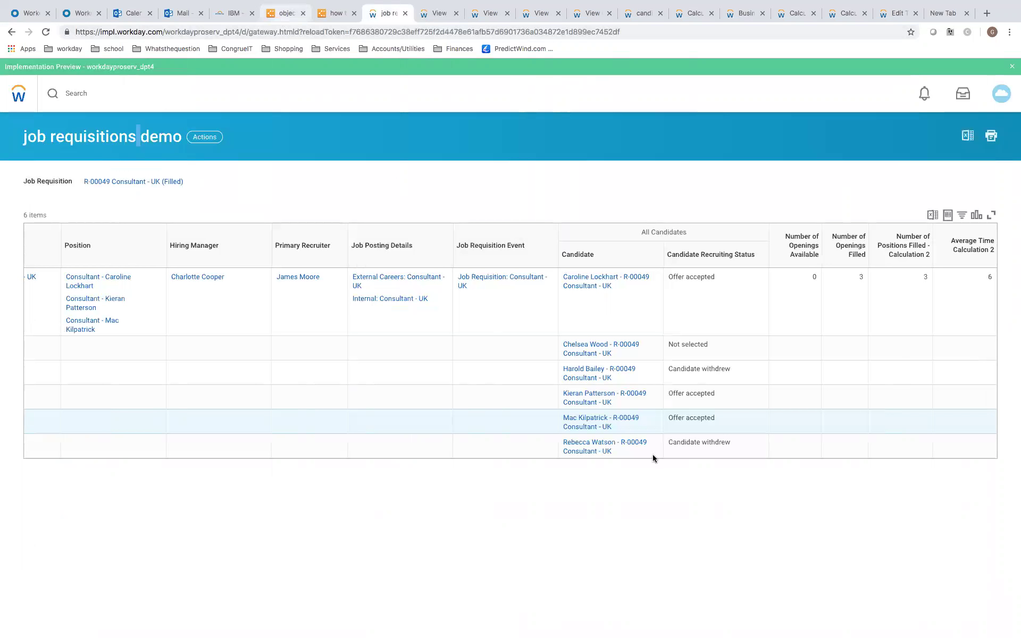
key("ctrl+shift+Tab")
key("ctrl+shift+Tab")
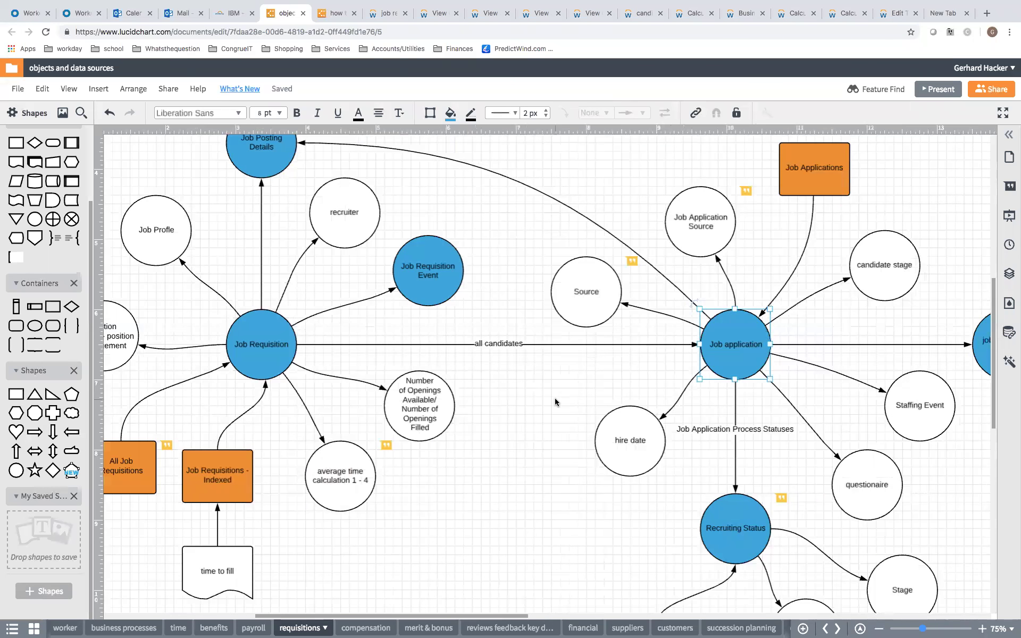
Point out the Source, Job Application Source and candidate stage fields linked to Job application by selecting each one
scroll(555, 402, "right", 3)
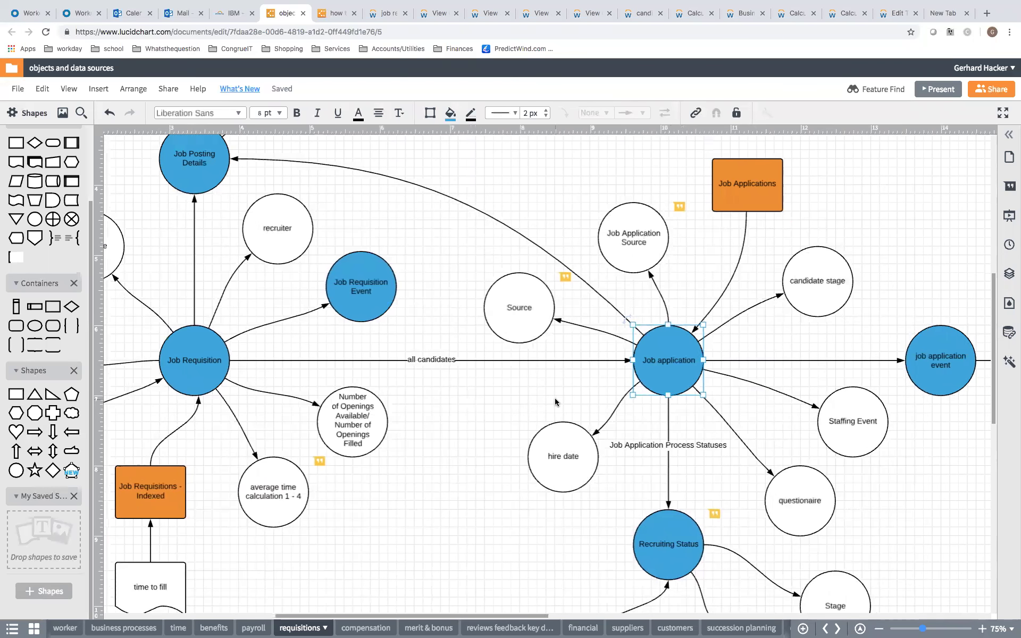
scroll(458, 400, "right", 3)
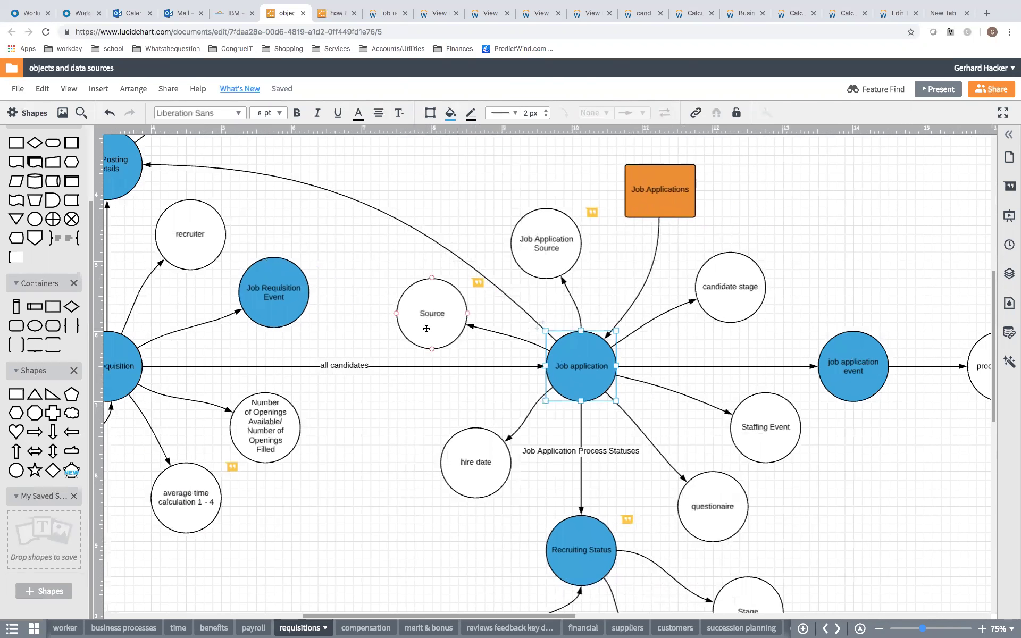
left_click(427, 328)
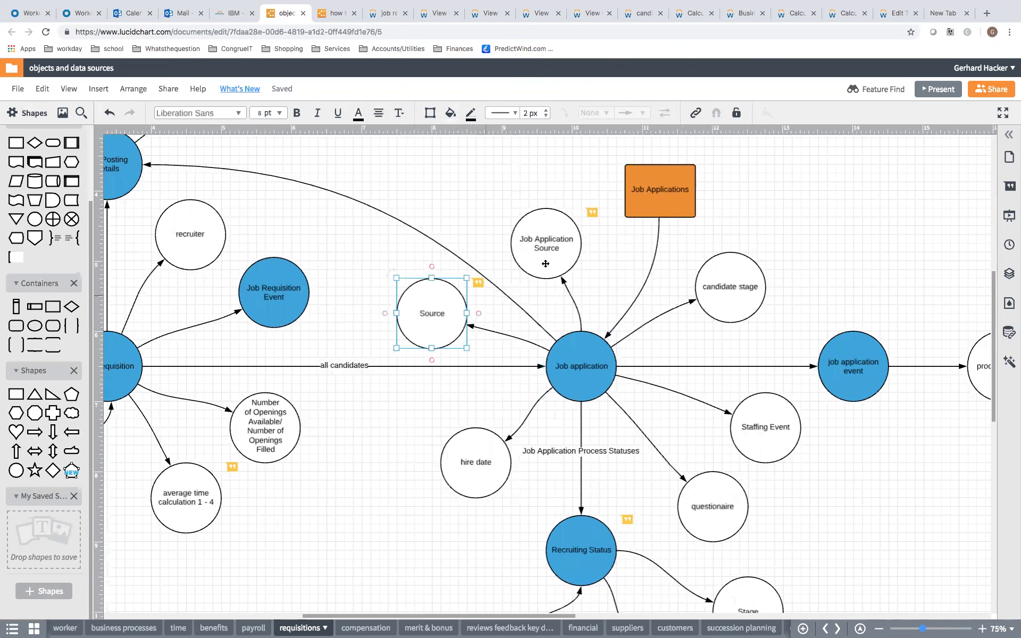
left_click(594, 214)
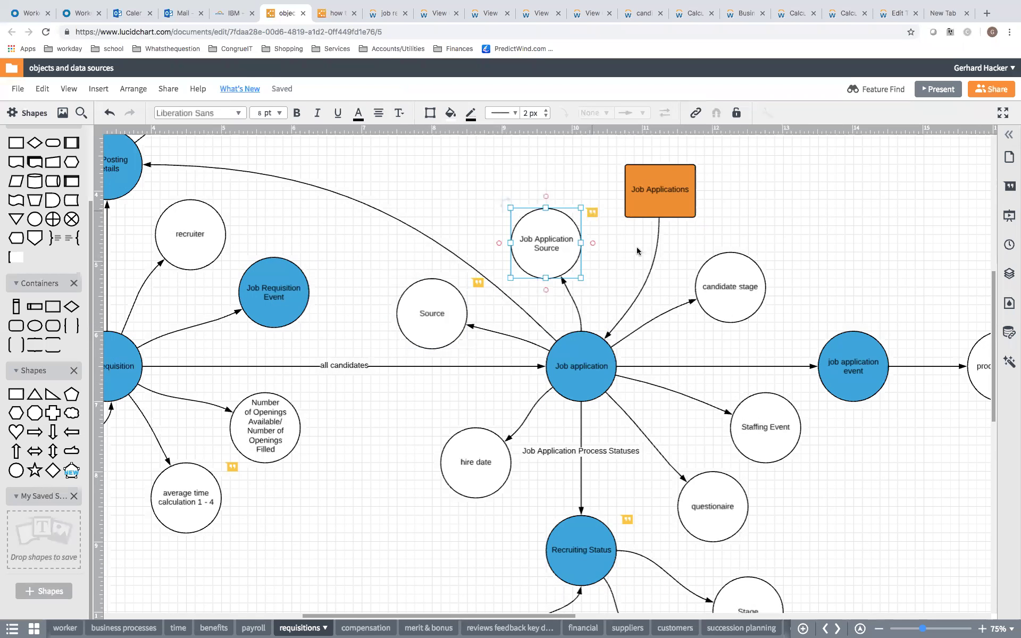
left_click(726, 300)
Follow the link from Job application by selecting the job application event object and its process history field
scroll(685, 349, "right", 1)
scroll(685, 349, "down", 1)
scroll(685, 348, "right", 1)
scroll(684, 349, "down", 1)
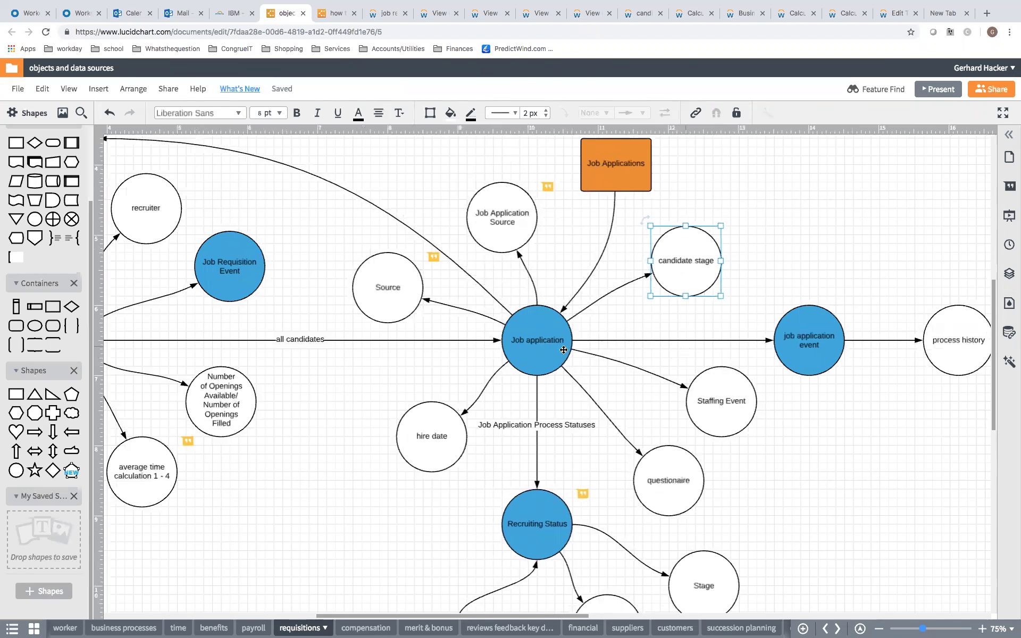
left_click(799, 358)
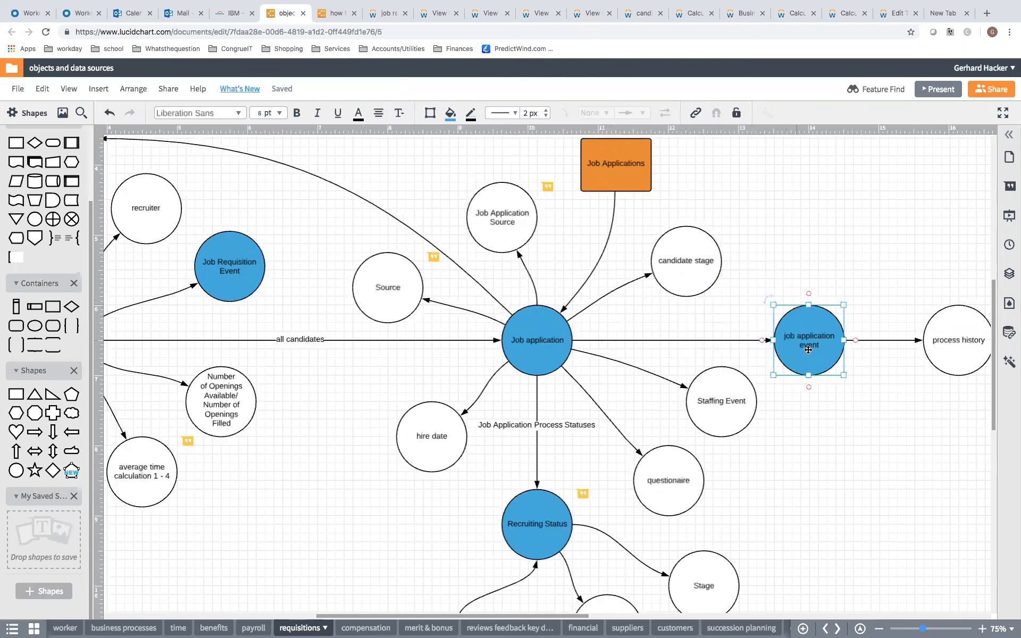
scroll(789, 433, "right", 3)
scroll(788, 432, "down", 2)
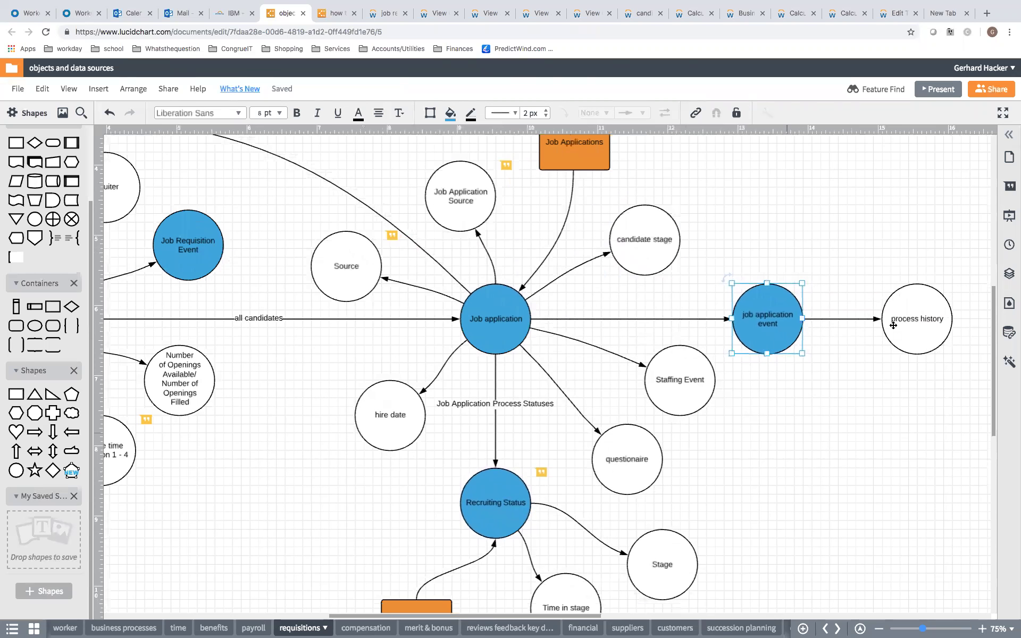
scroll(893, 326, "right", 1)
scroll(893, 325, "down", 1)
left_click(889, 326)
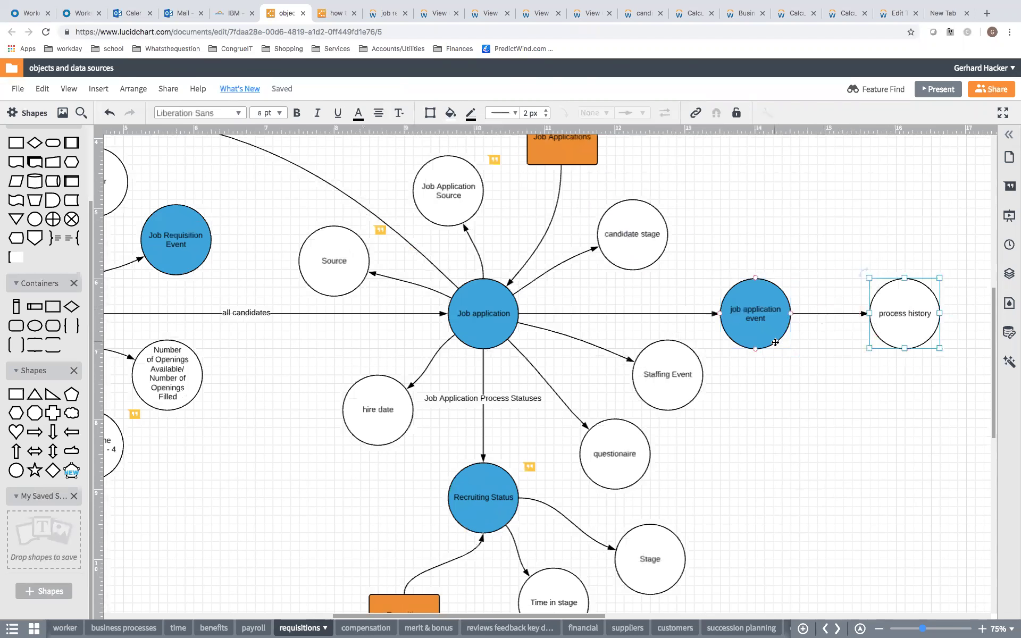
Compare Staffing Event with job application event by selecting each in turn, and select the questionaire field
left_click(683, 382)
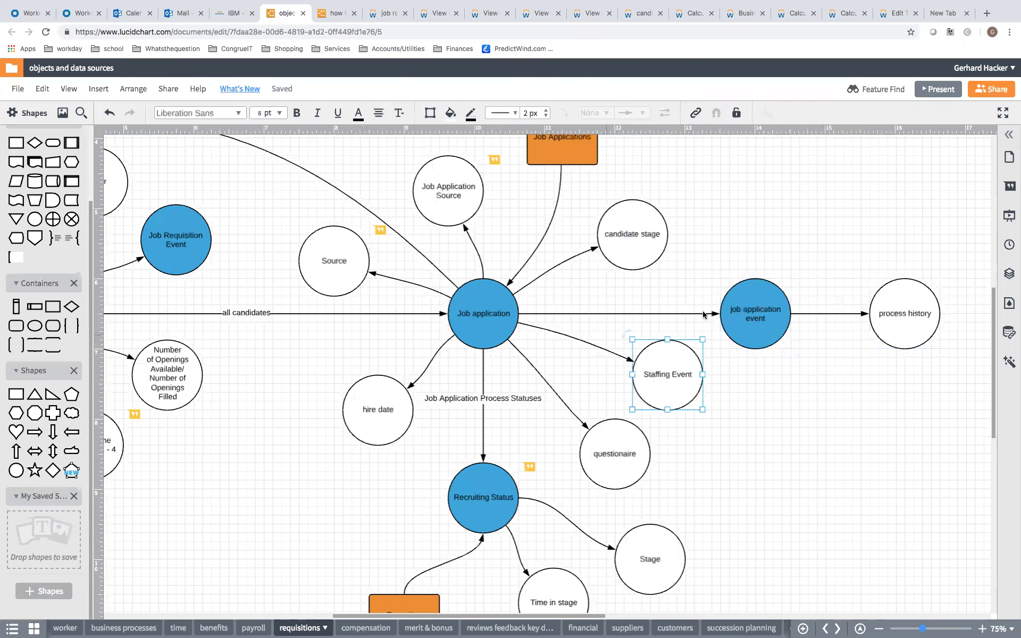
left_click(772, 326)
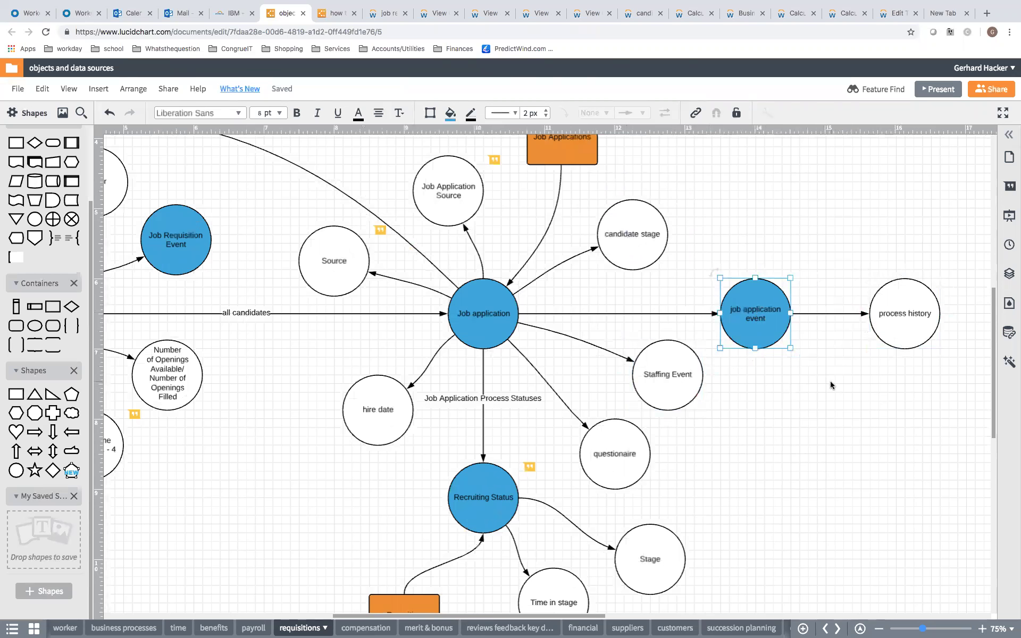
left_click(678, 388)
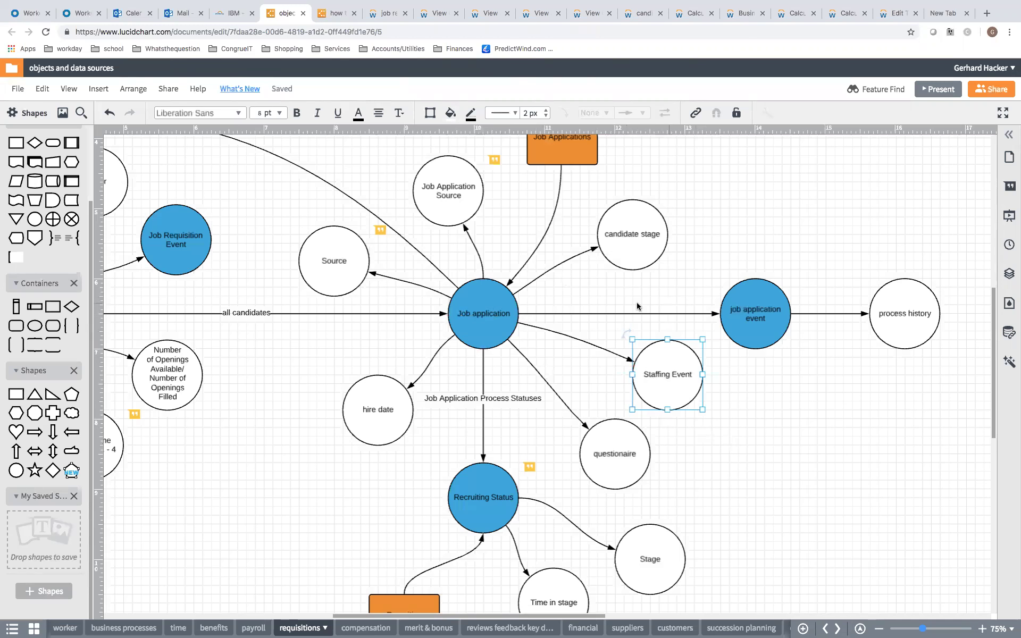
left_click(600, 446)
Select the Recruiting Status object, its Stage and Time in stage fields, and the Recruiting Statuses data source feeding it
scroll(722, 477, "down", 3)
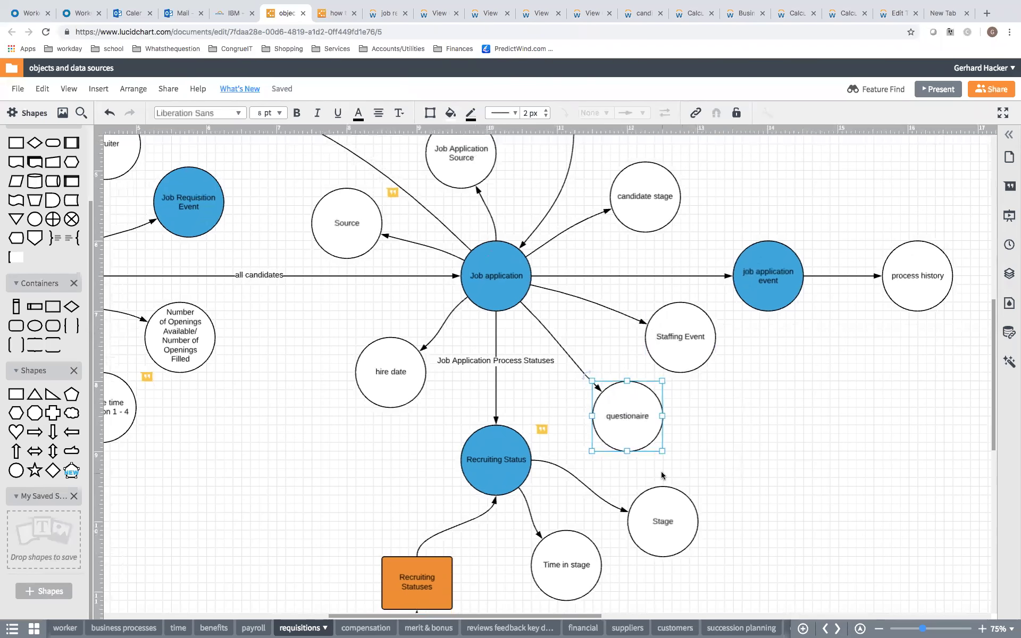
left_click(486, 471)
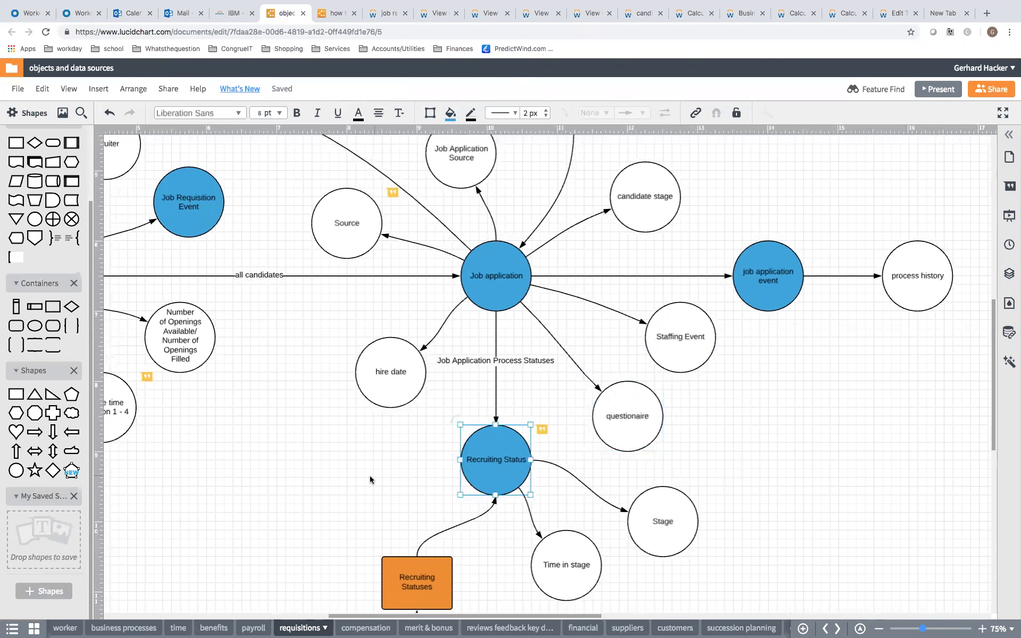
scroll(370, 480, "down", 1)
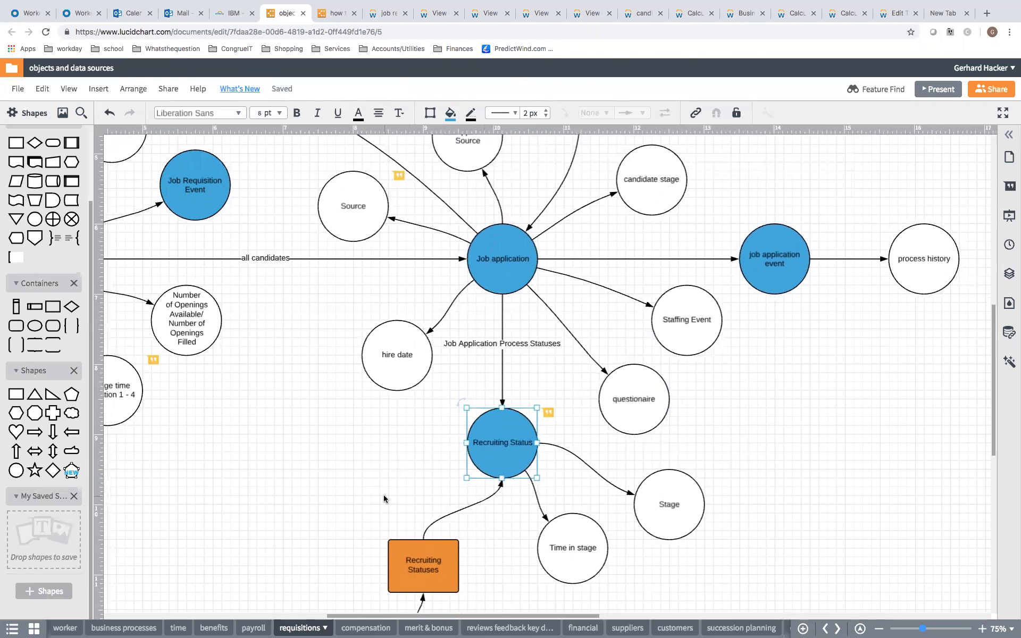
left_click(658, 491)
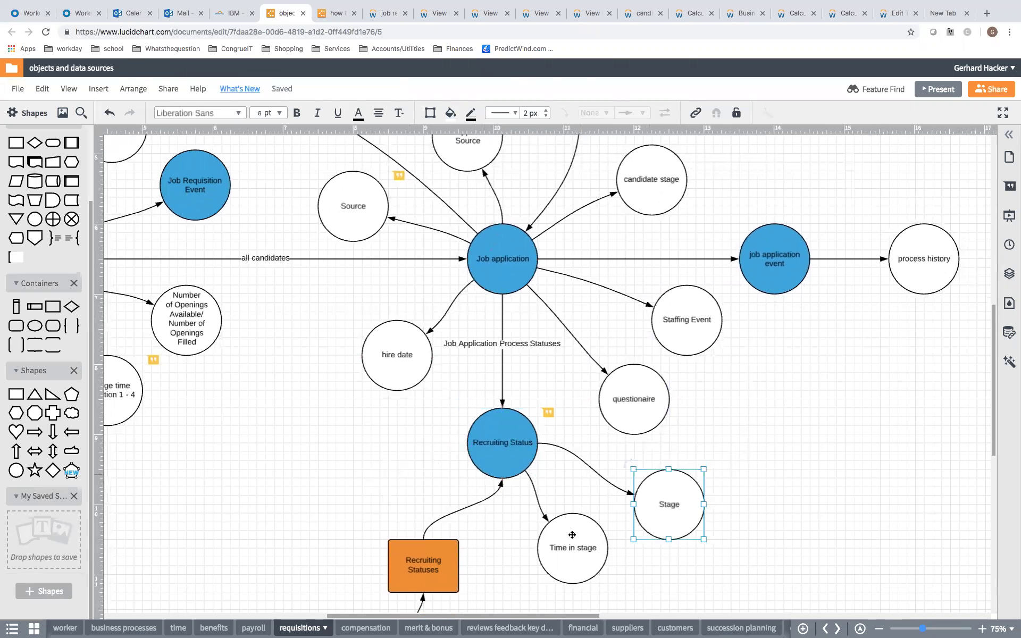
left_click(545, 535)
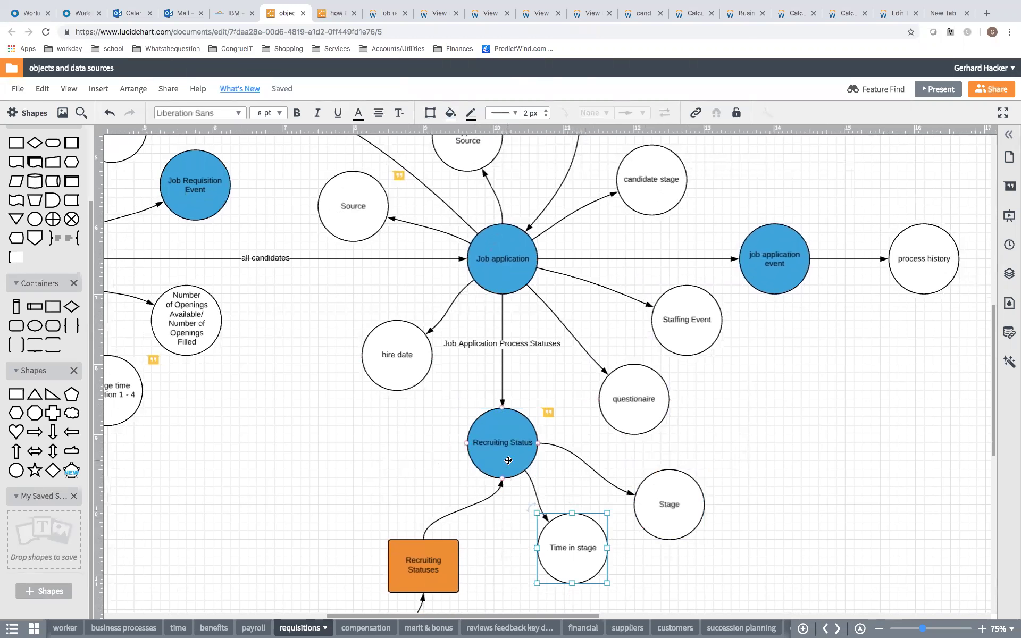
scroll(381, 467, "down", 1)
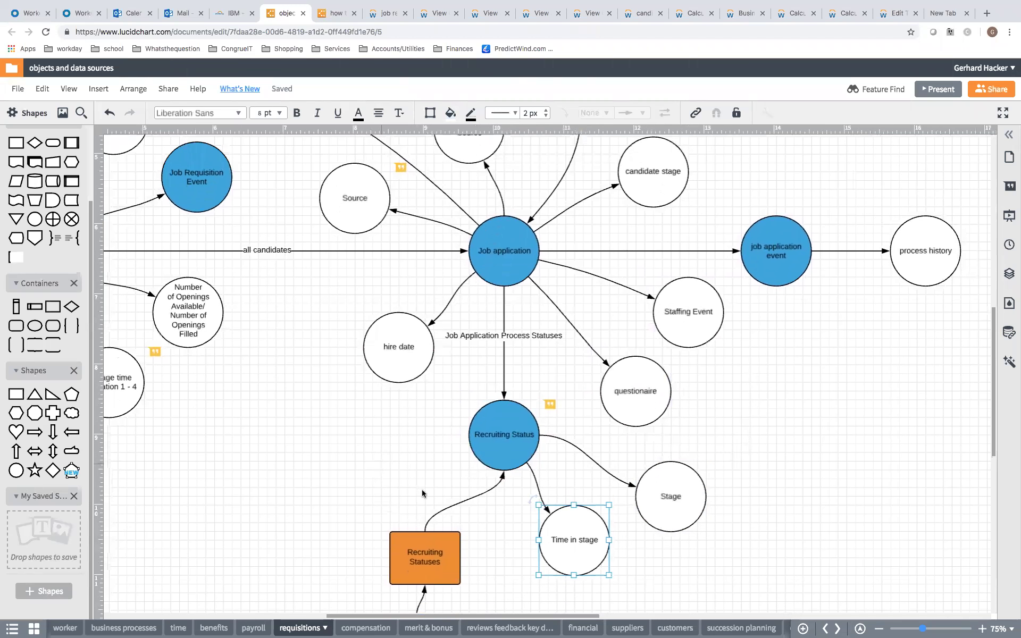
left_click(426, 531)
Select the Job application object, its Job Applications data source and its hire date field in the diagram
scroll(457, 372, "down", 2)
left_click(509, 227)
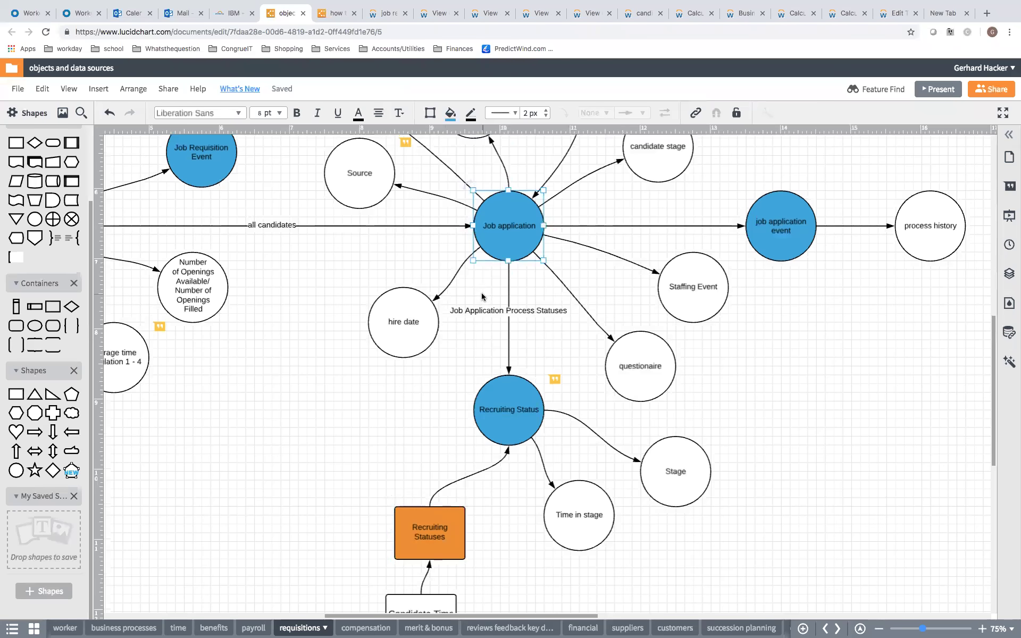
scroll(583, 327, "up", 2)
scroll(583, 327, "up", 6)
left_click(583, 327)
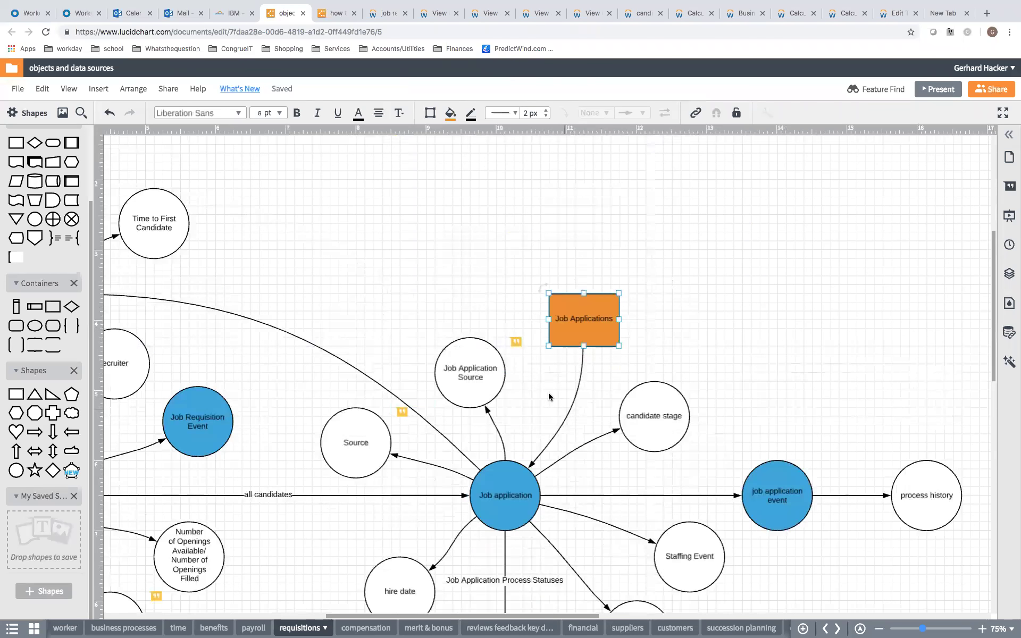
scroll(548, 395, "down", 1)
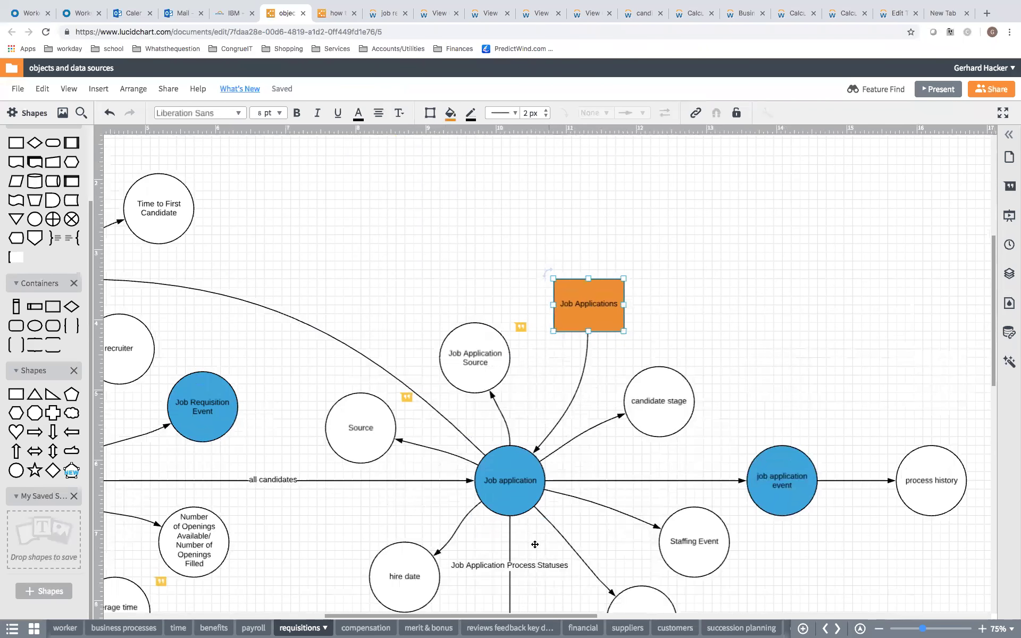
scroll(517, 404, "down", 1)
scroll(526, 517, "down", 1)
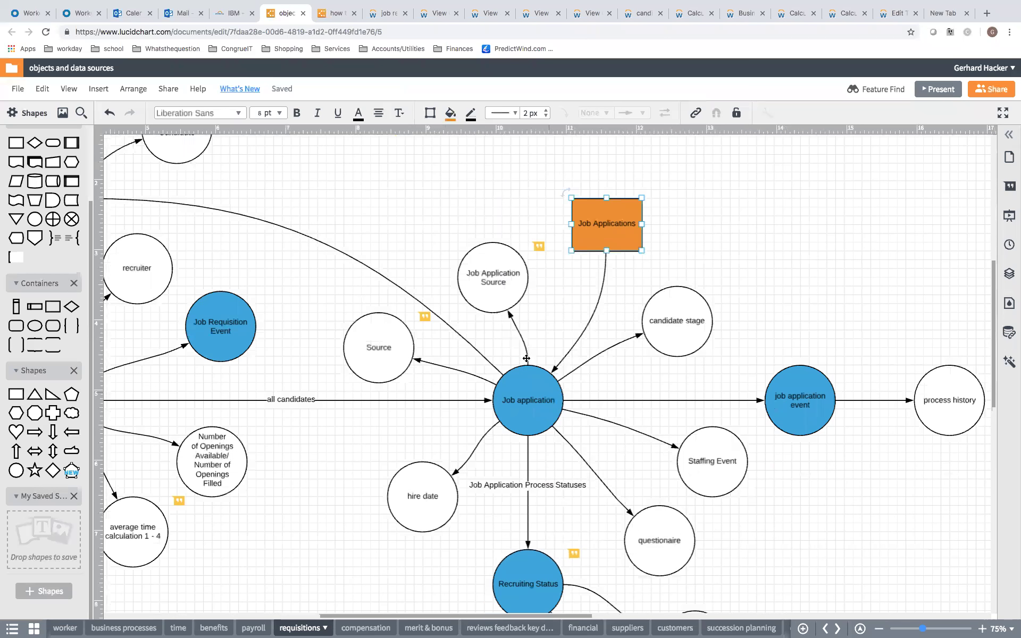
scroll(526, 363, "down", 1)
left_click(425, 466)
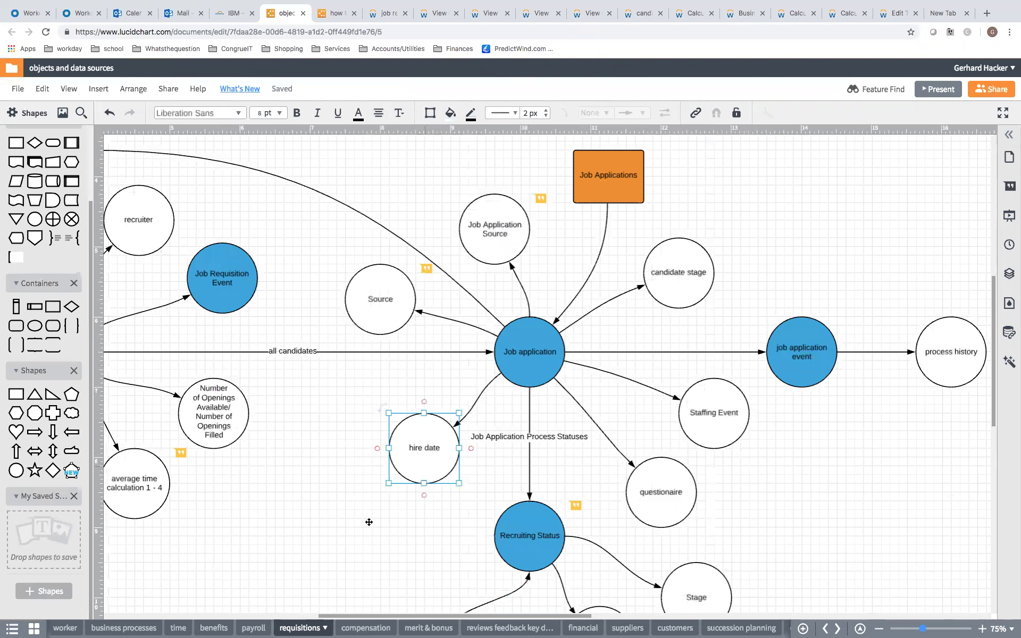
Switch to the job requisitions demo report definition in Workday and close it
scroll(355, 526, "down", 1)
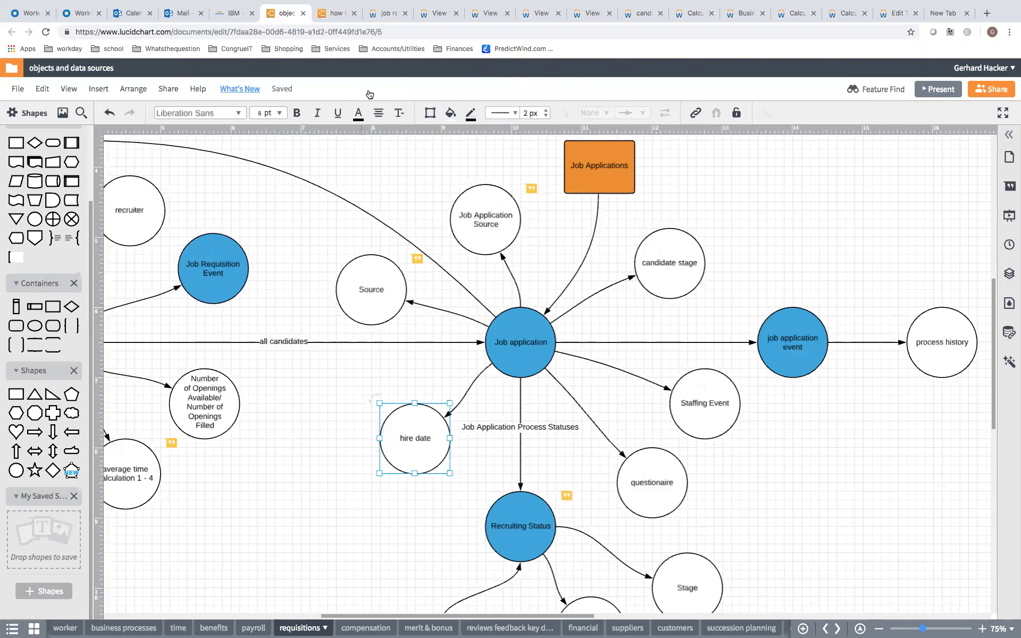
left_click(443, 16)
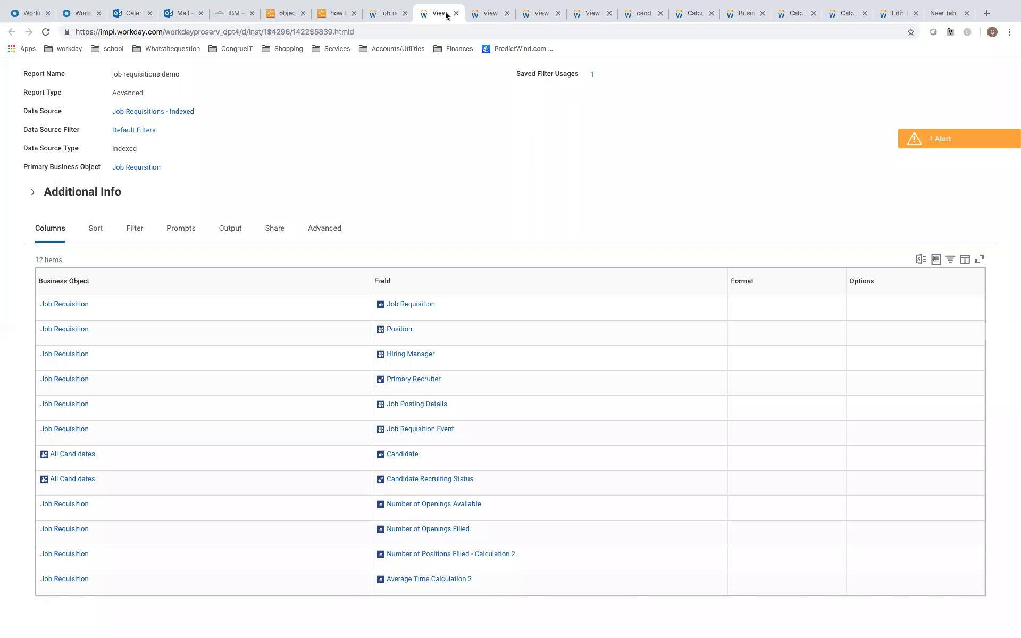
left_click(455, 14)
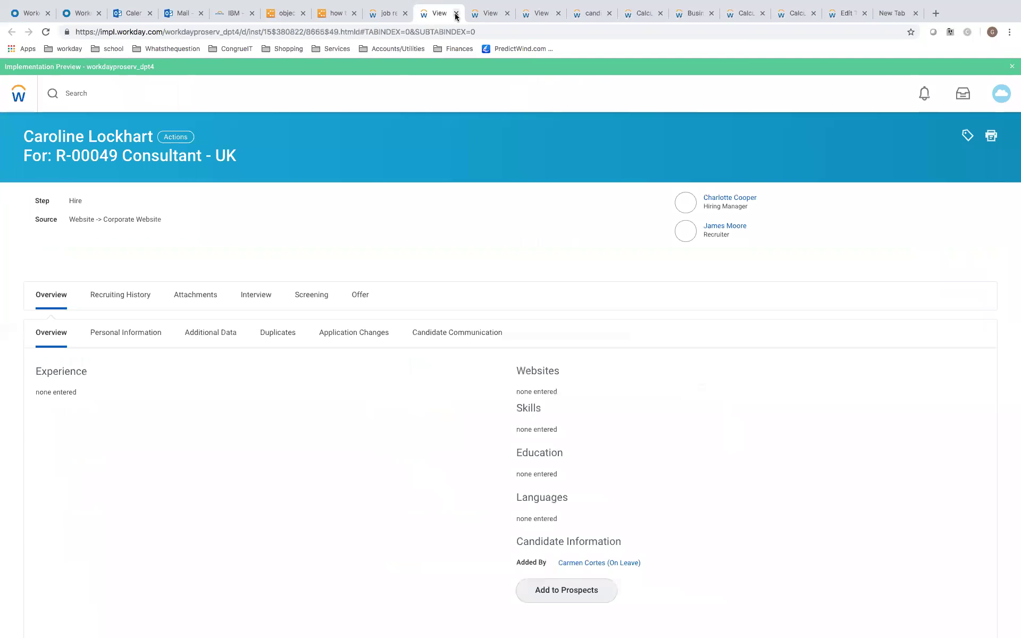
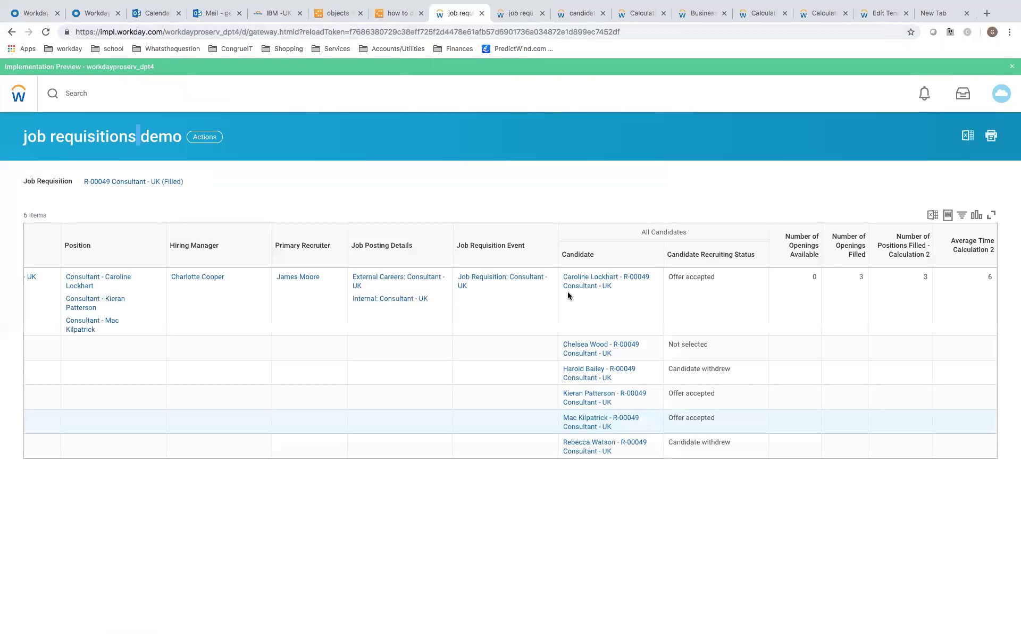
Close the unfilled job requisitions demo prompt page and bring up the candidate demo report with its job application rows
mouse_move(589, 292)
mouse_move(677, 395)
left_click(515, 13)
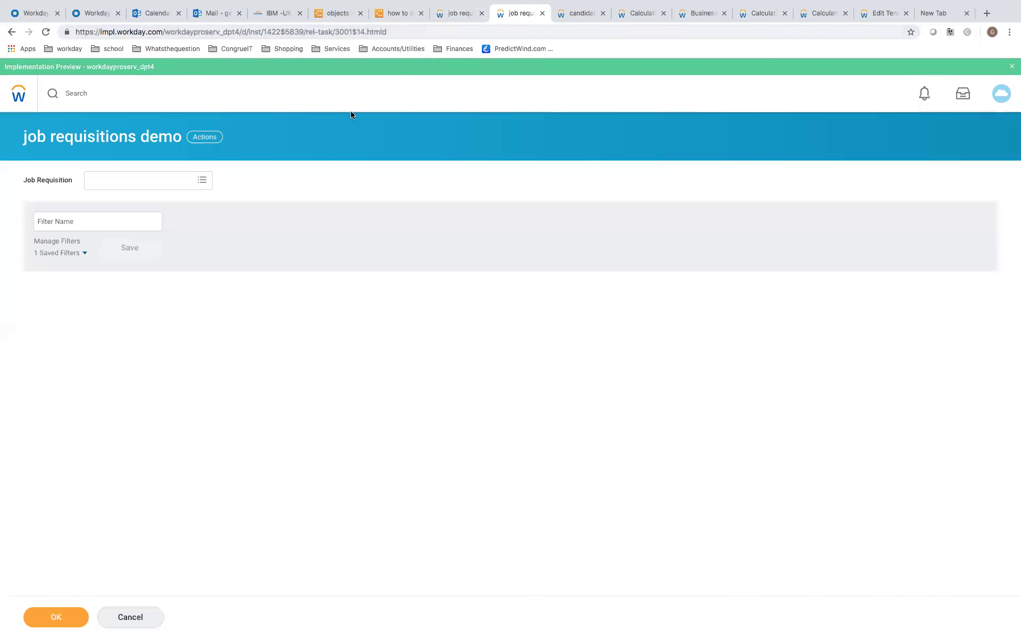
left_click(542, 14)
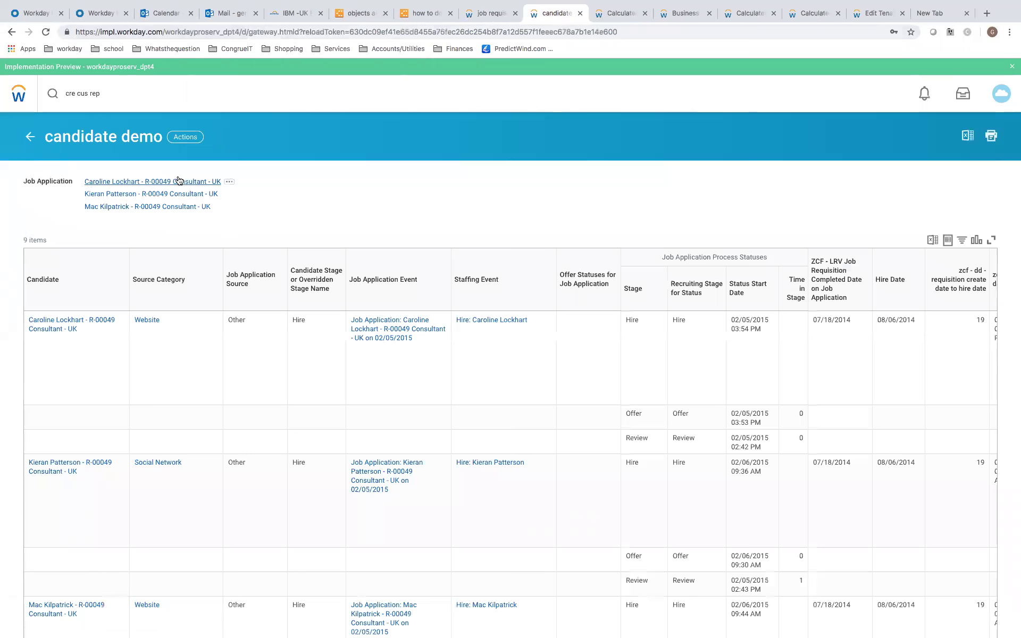
left_click(171, 346)
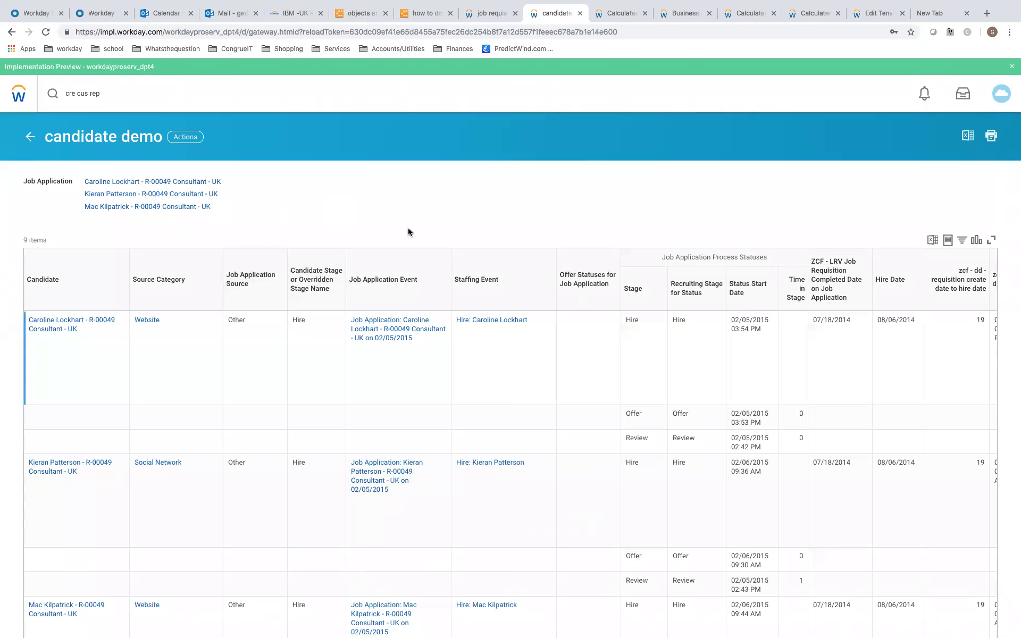
Highlight the first candidate's recruiting status in the job requisitions demo report, and return to the candidate demo report
left_click(503, 15)
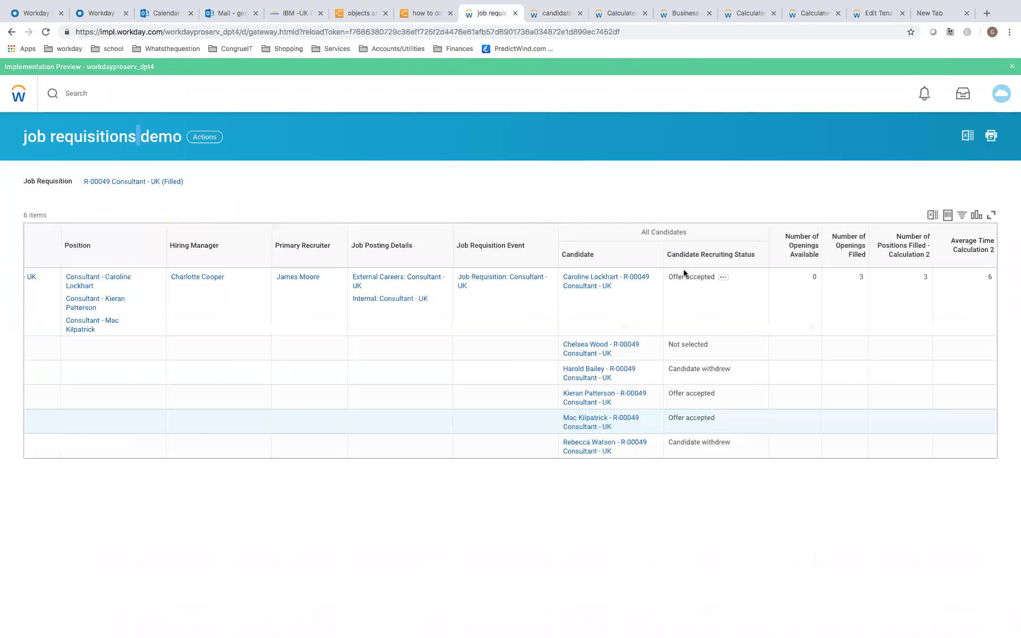
left_click_drag(673, 276, 693, 276)
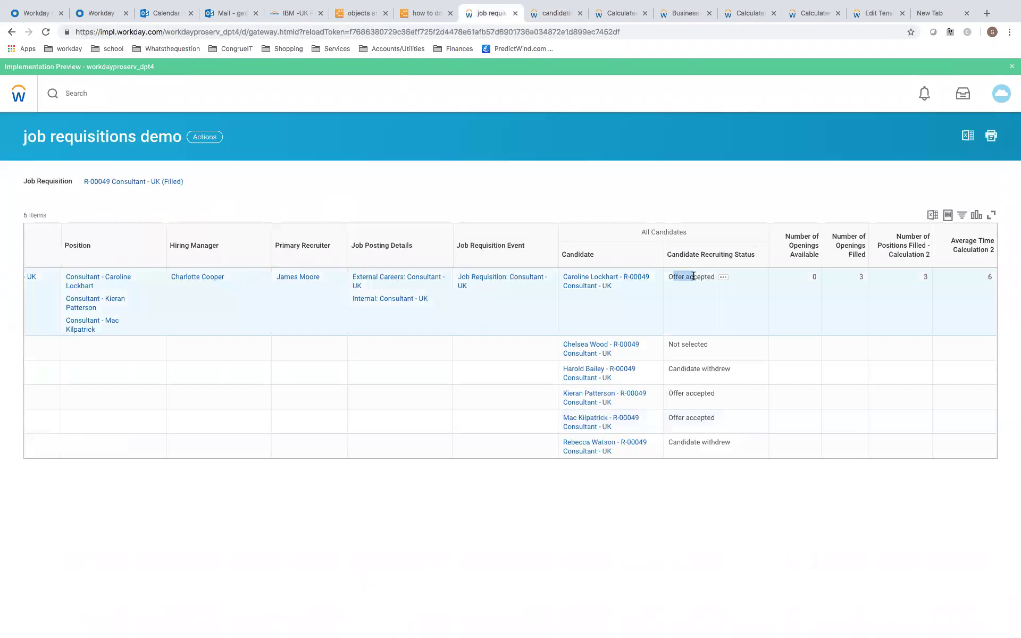
left_click(556, 18)
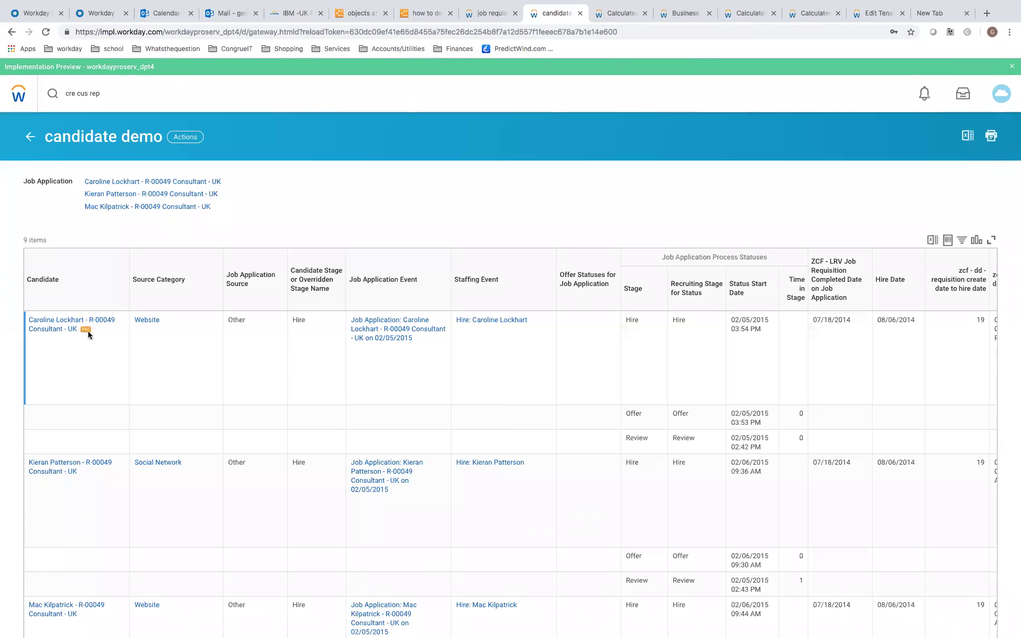
Open the first candidate's Job Application Event in a new tab and view its process history
double_click(301, 321)
left_click(439, 192)
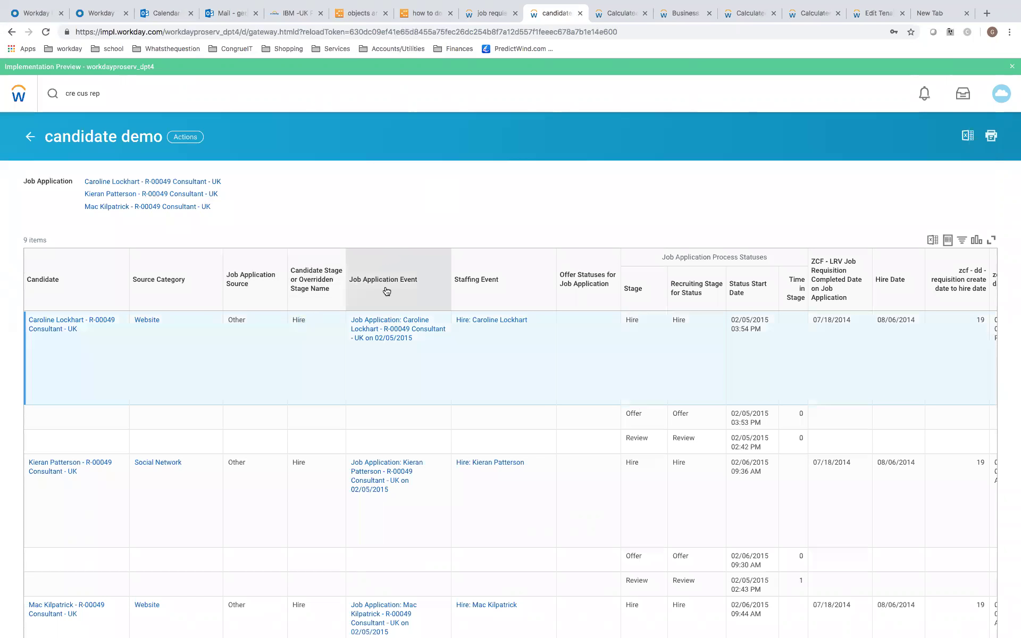
right_click(367, 332)
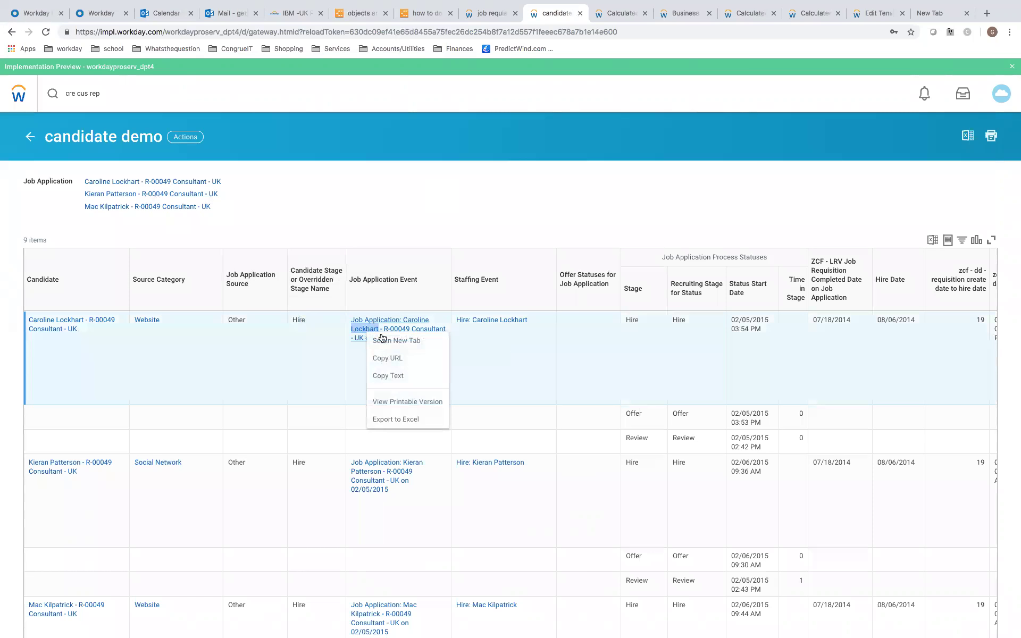
left_click(386, 345)
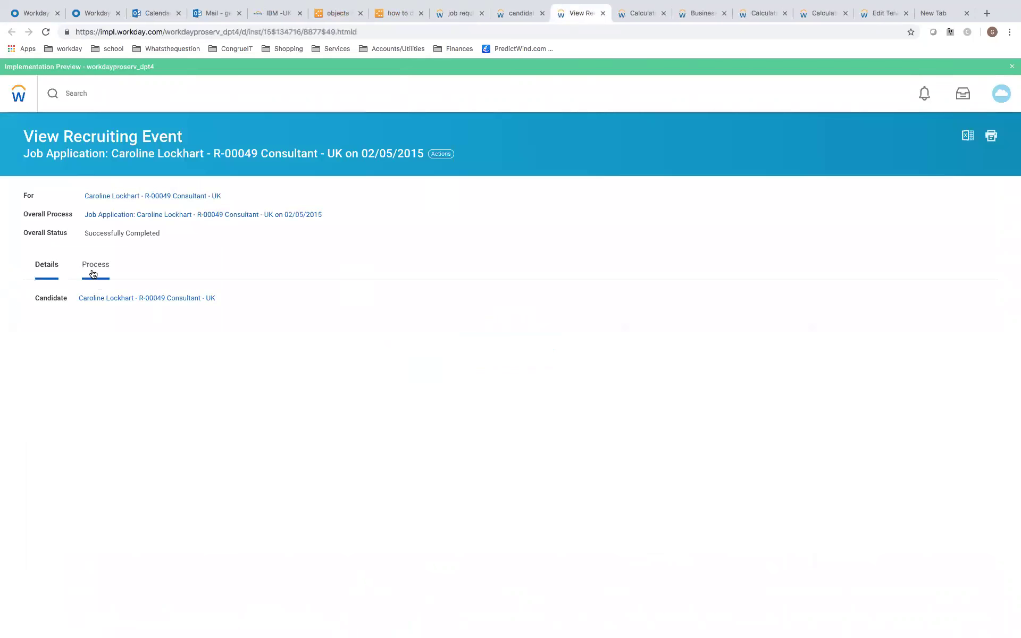
left_click(118, 271)
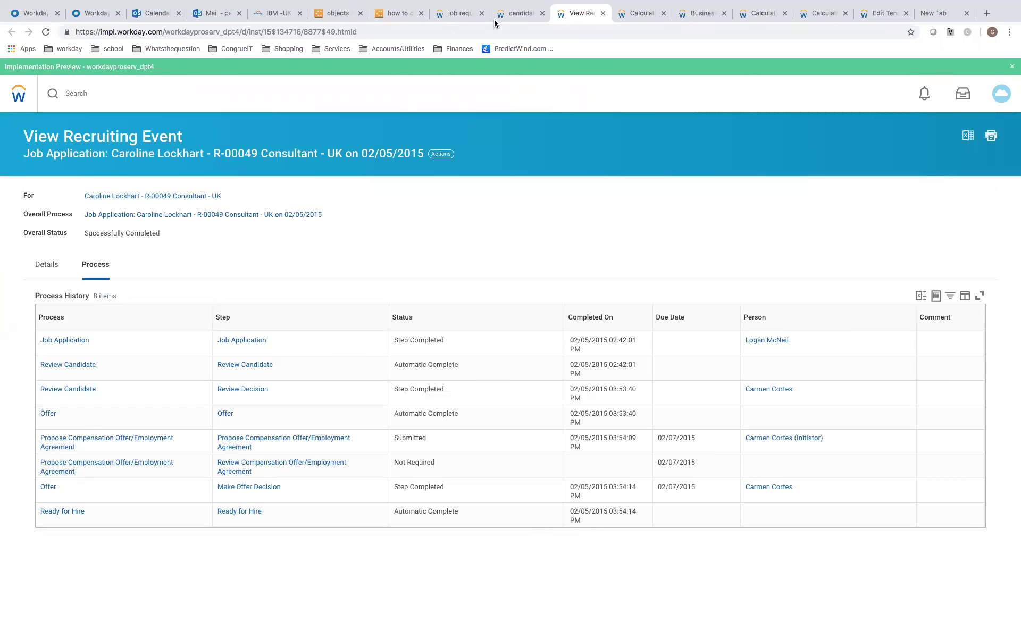
Open the first candidate's Staffing Event from the candidate demo report in a new tab and examine its hire date and job details
left_click(521, 21)
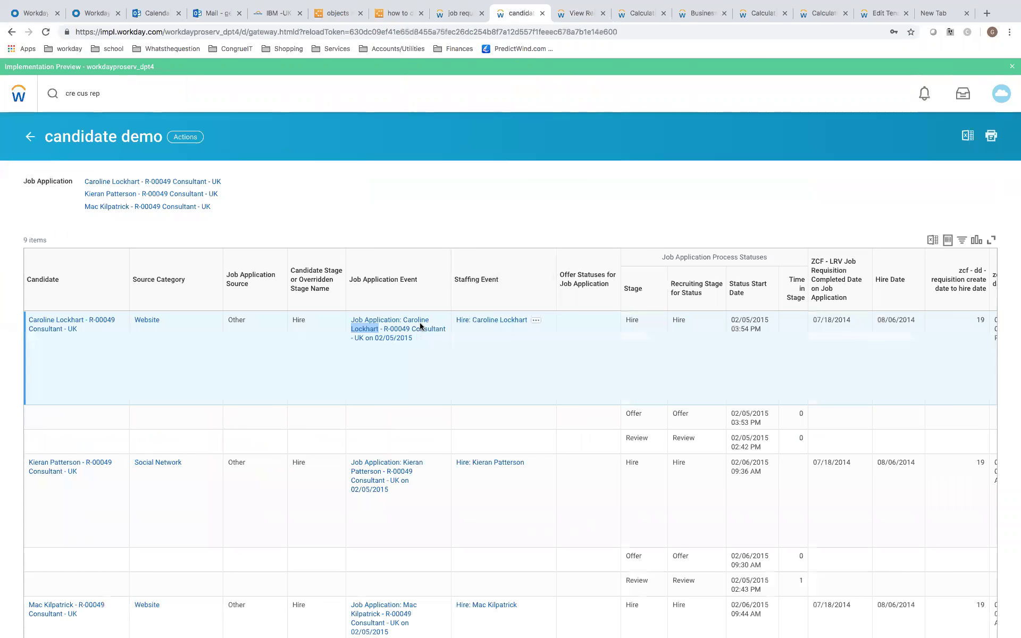
left_click(298, 321)
right_click(476, 321)
left_click(492, 325)
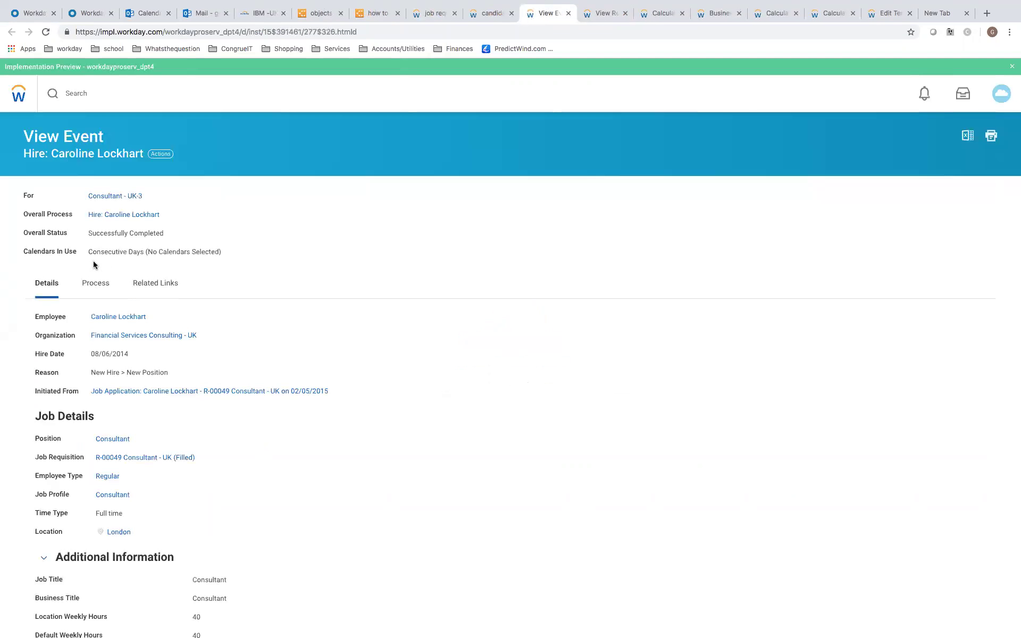
left_click_drag(90, 354, 135, 353)
scroll(151, 502, "down", 6)
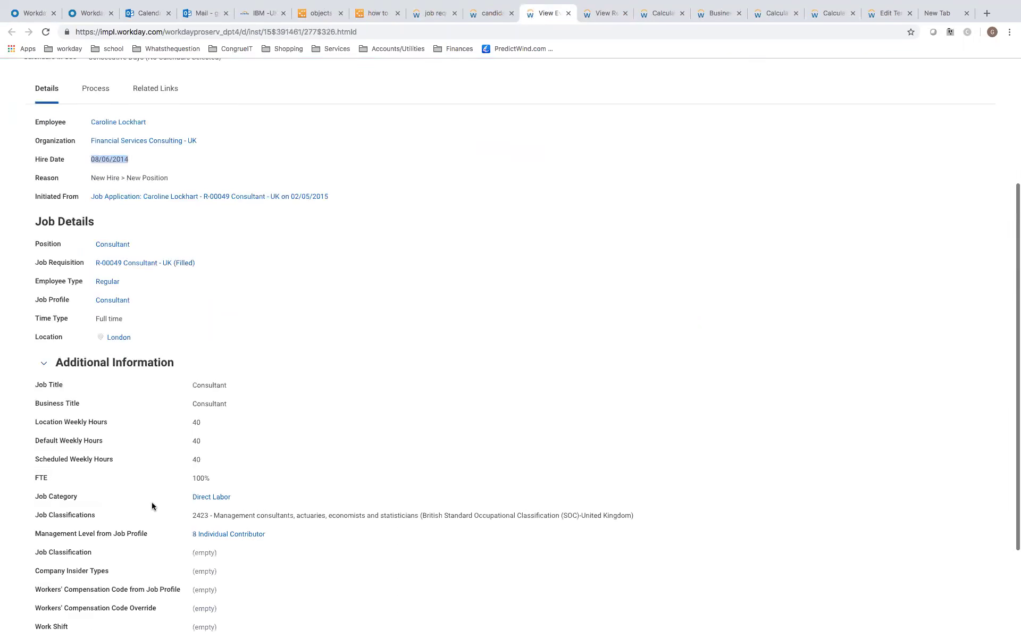
scroll(153, 505, "up", 7)
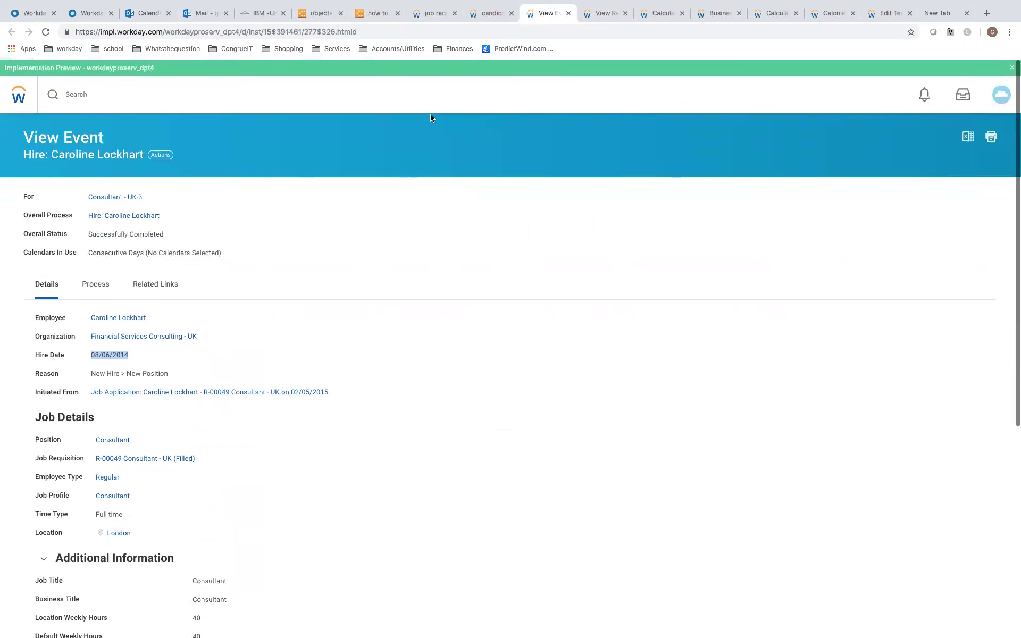
Return to the candidate demo report and highlight the Job Application Process Statuses group heading
left_click(483, 17)
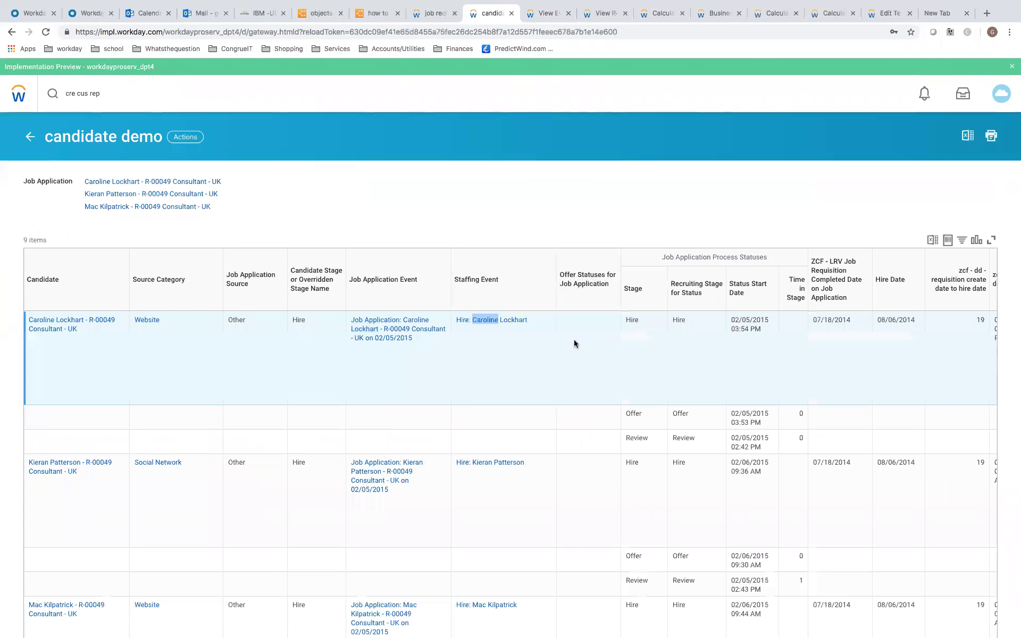
scroll(606, 359, "right", 4)
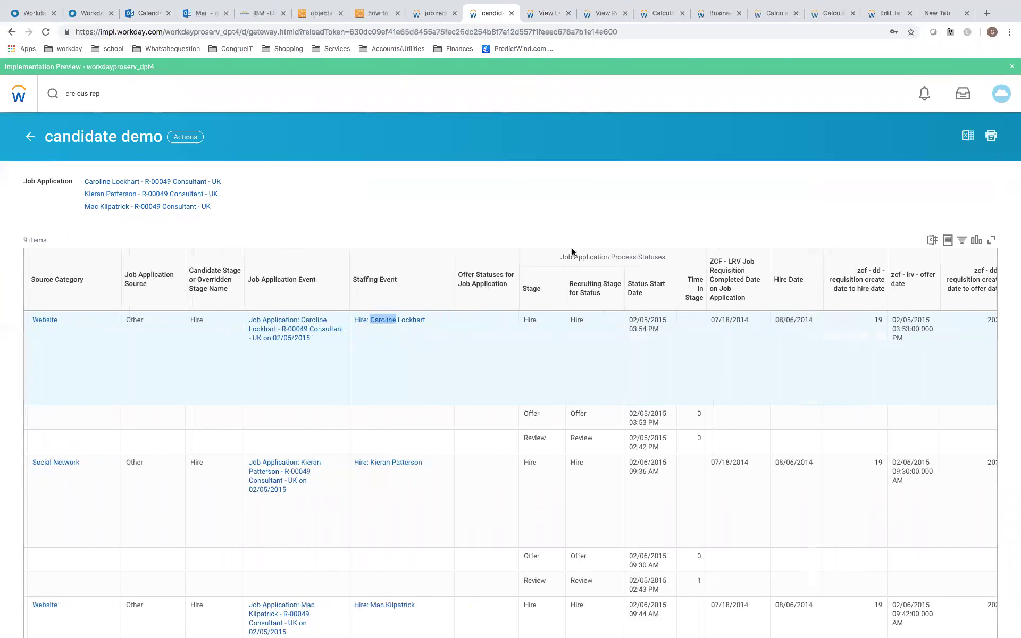
left_click_drag(563, 257, 608, 256)
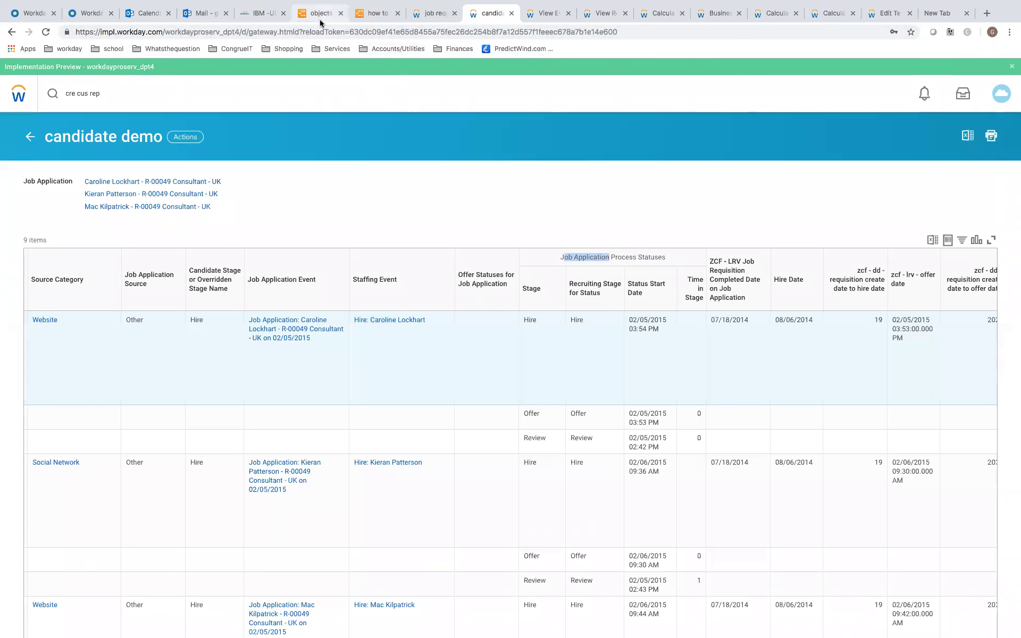
Switch to the Lucidchart diagram and select the Job Application Process Statuses link, the Recruiting Status object and the Job application object in turn
key("ctrl+6")
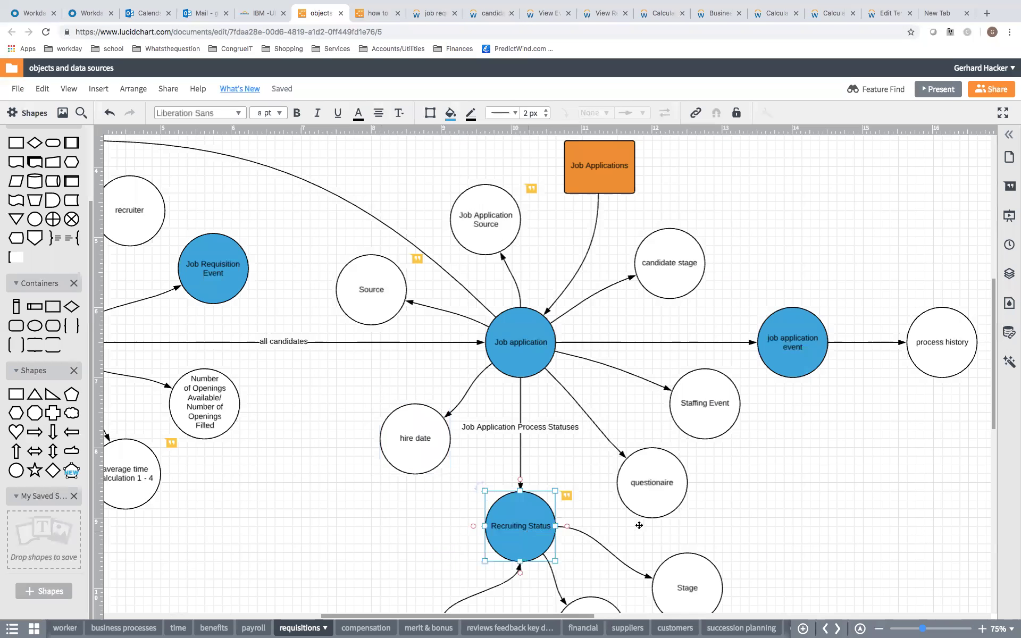
left_click(524, 427)
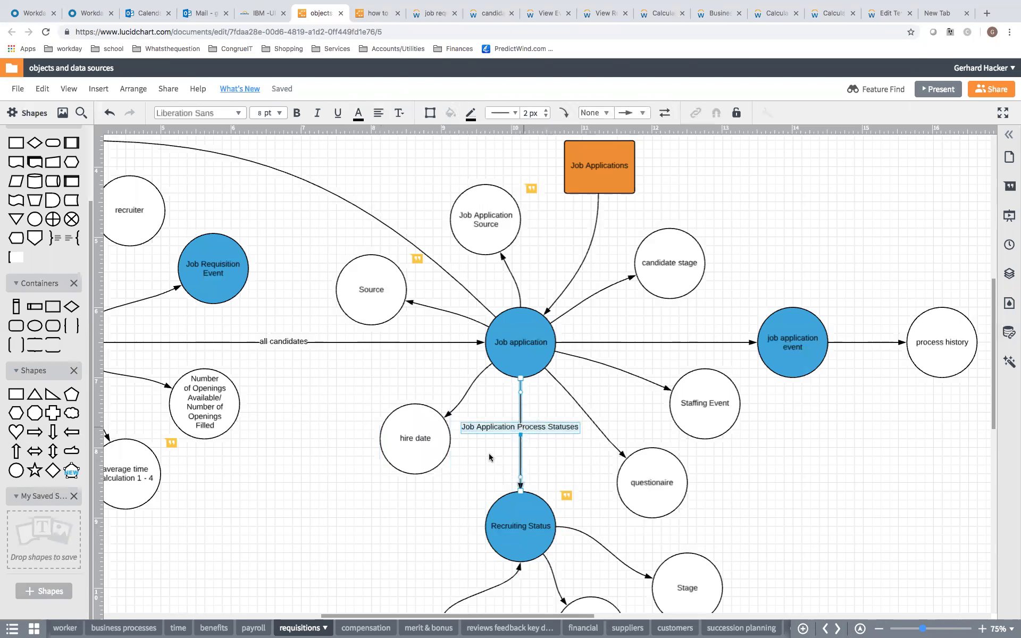
left_click(508, 521)
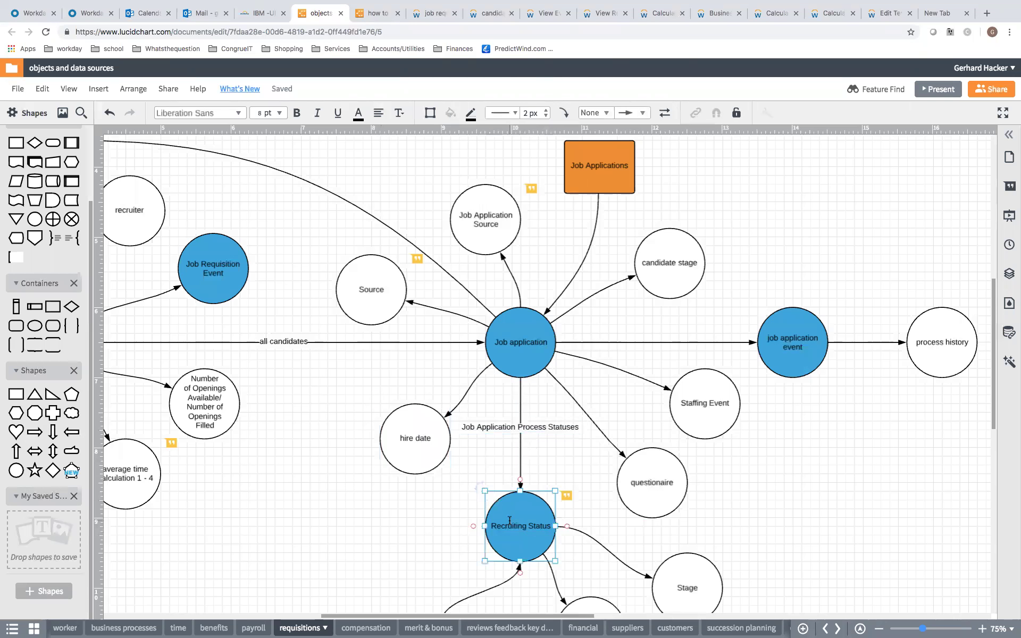
left_click(521, 346)
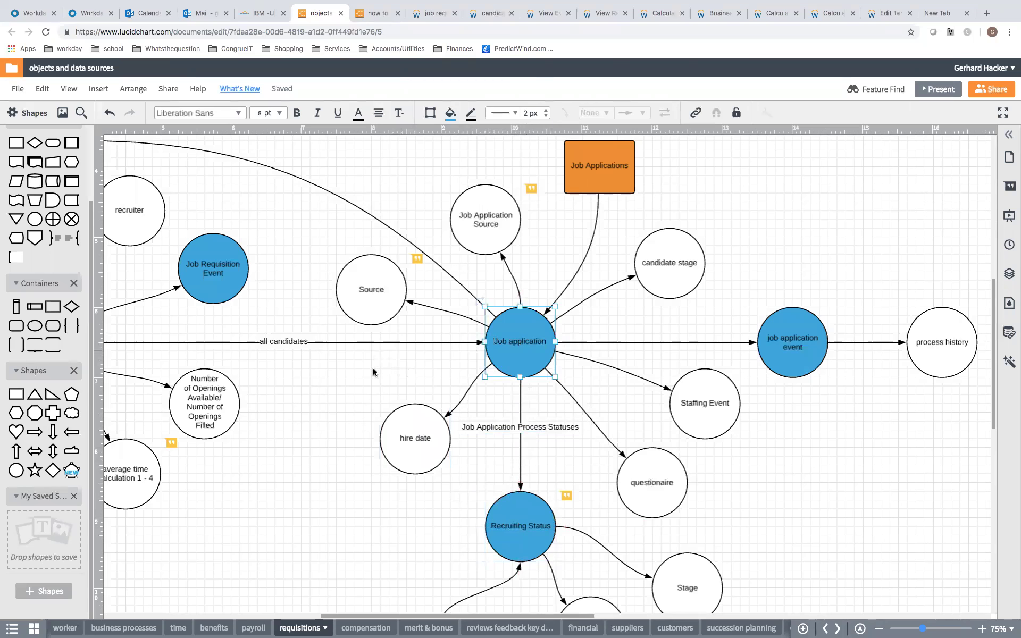
scroll(531, 388, "left", 2)
scroll(675, 406, "left", 5)
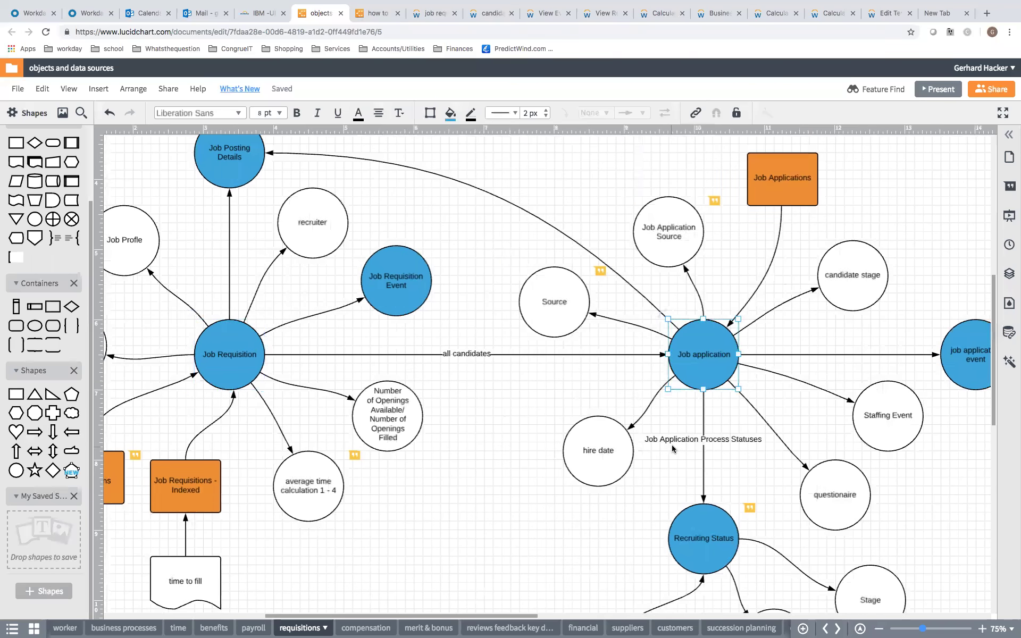
Switch to Workday's candidate demo report and highlight the first candidate's job requisition completed date and hire date
left_click(481, 18)
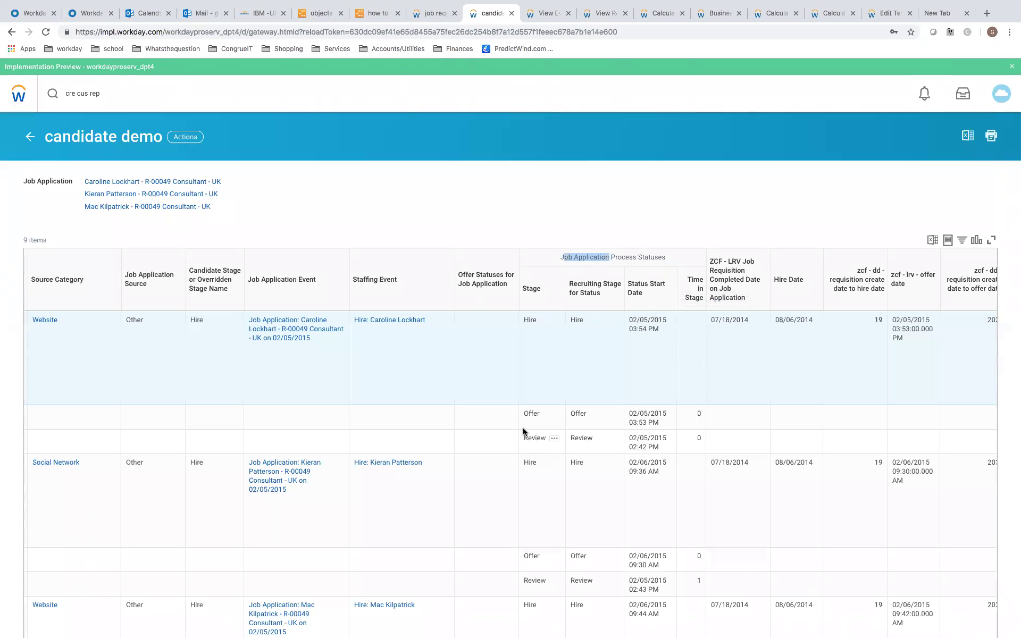
mouse_move(530, 318)
scroll(682, 381, "left", 1)
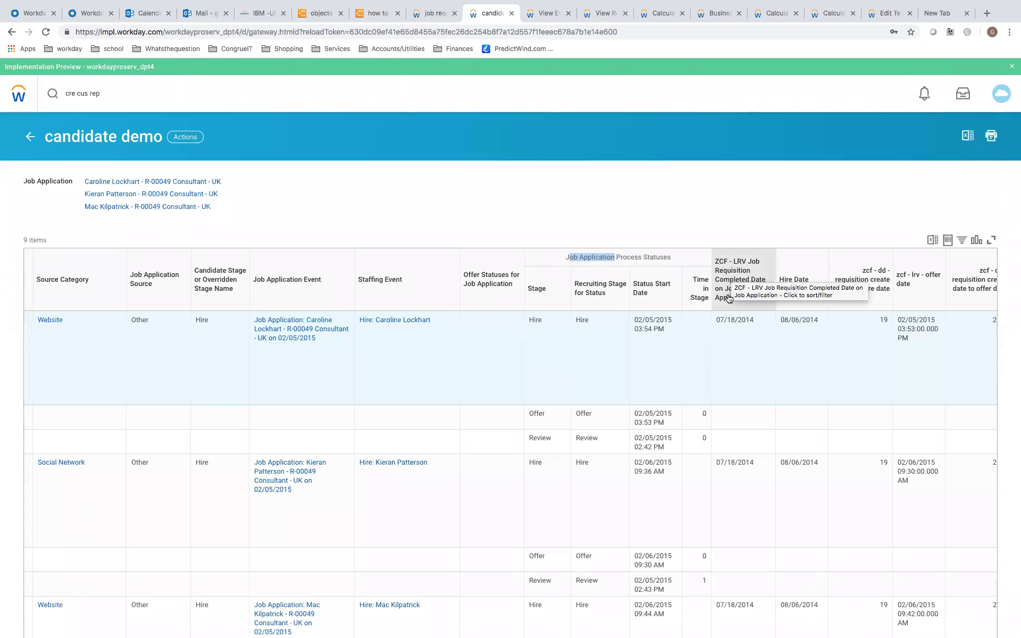
left_click(718, 320)
left_click_drag(726, 321, 751, 320)
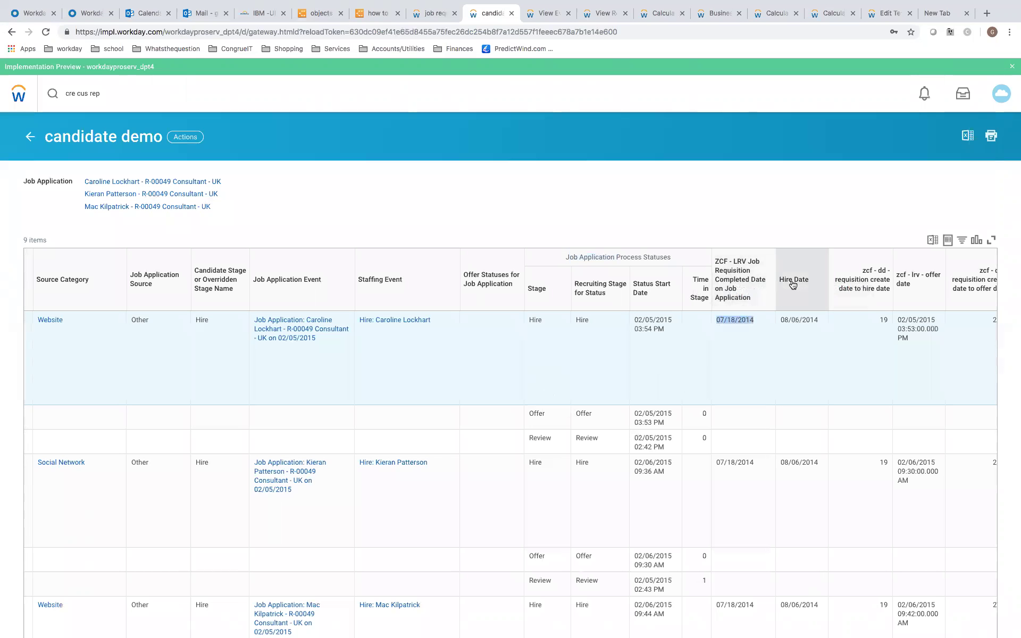
left_click(733, 318)
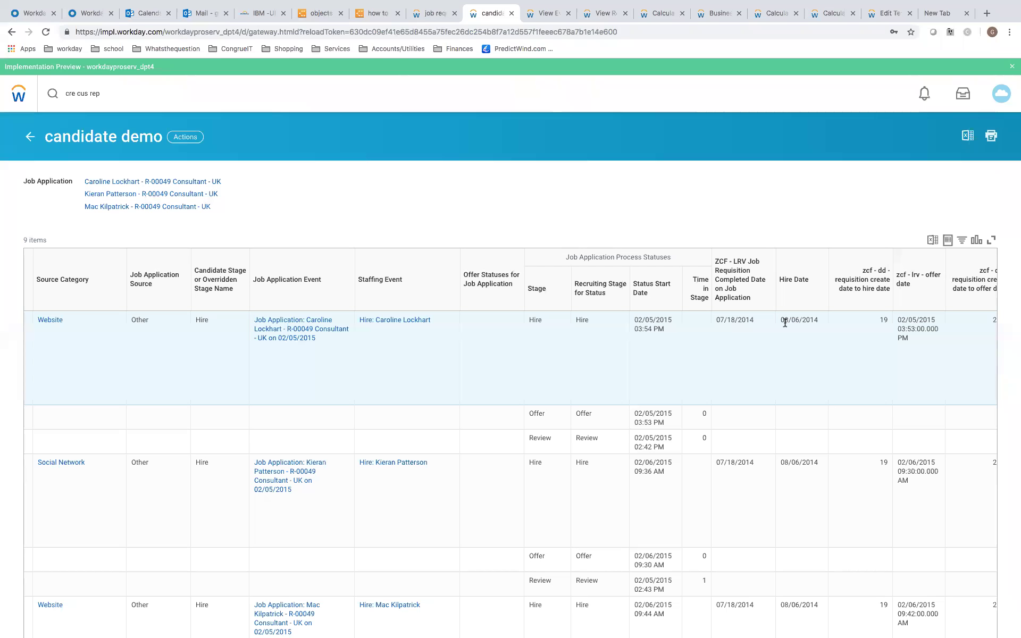
left_click_drag(784, 321, 799, 321)
Highlight the Hire Date in the first candidate's hire event and return to the candidate demo report
left_click(547, 14)
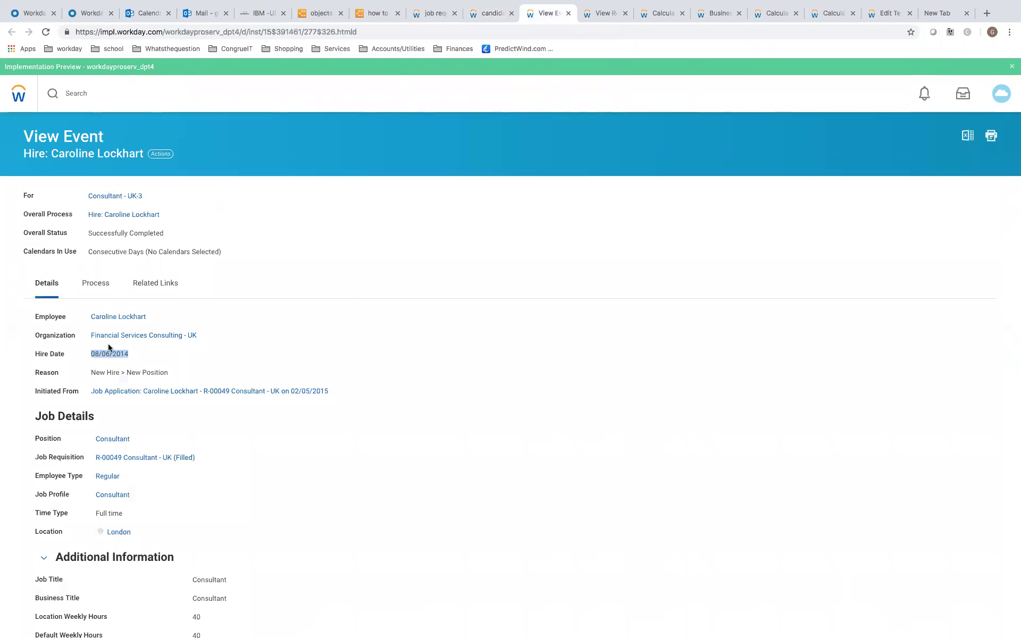
left_click_drag(92, 354, 138, 356)
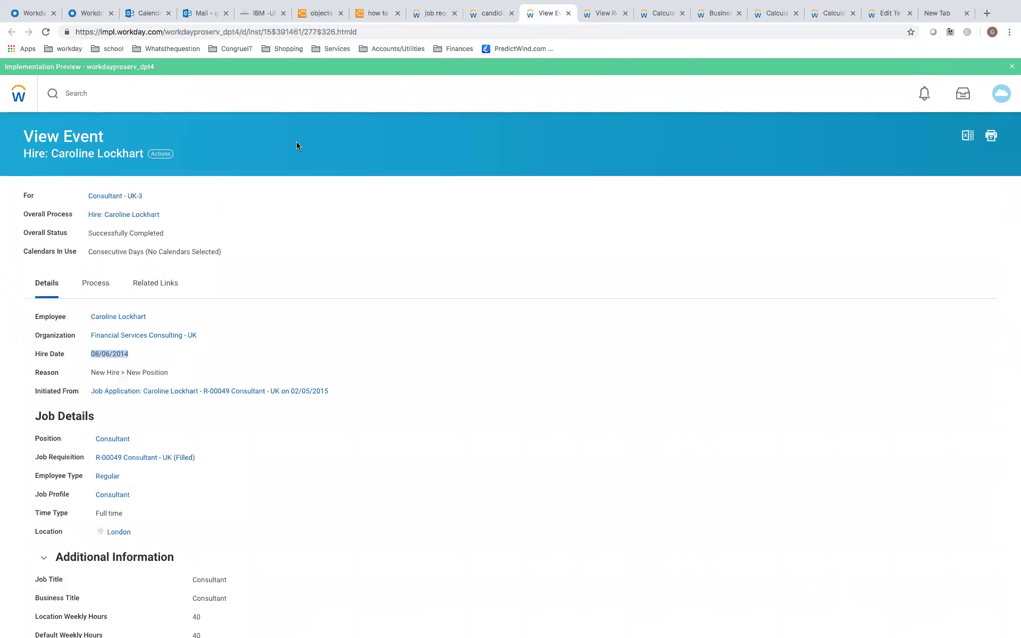
left_click(486, 13)
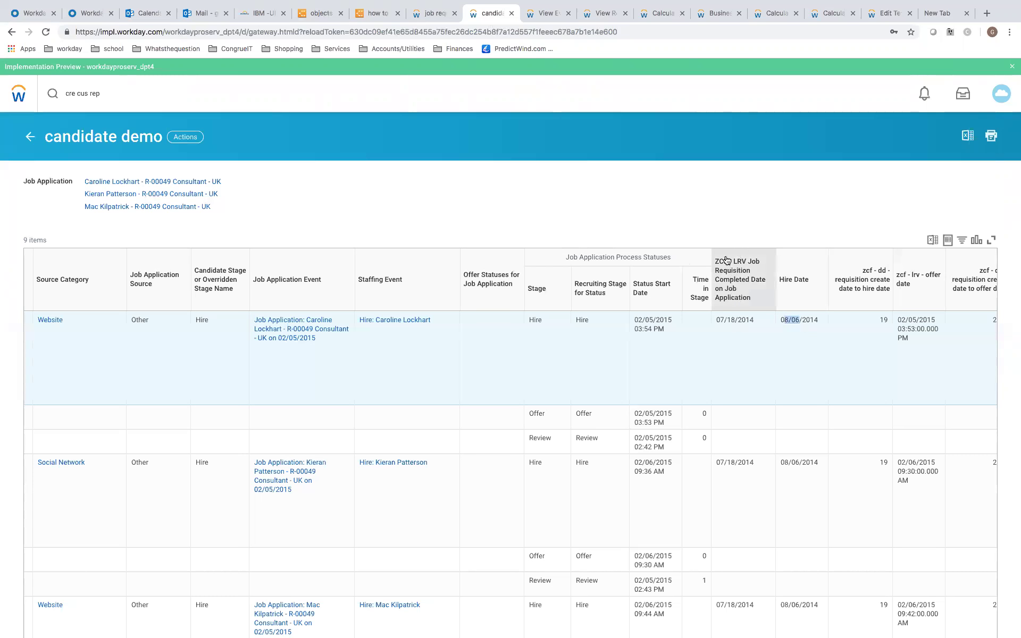
Go past the open hire and recruiting event pages and close the calculated field page beside them
left_click(556, 14)
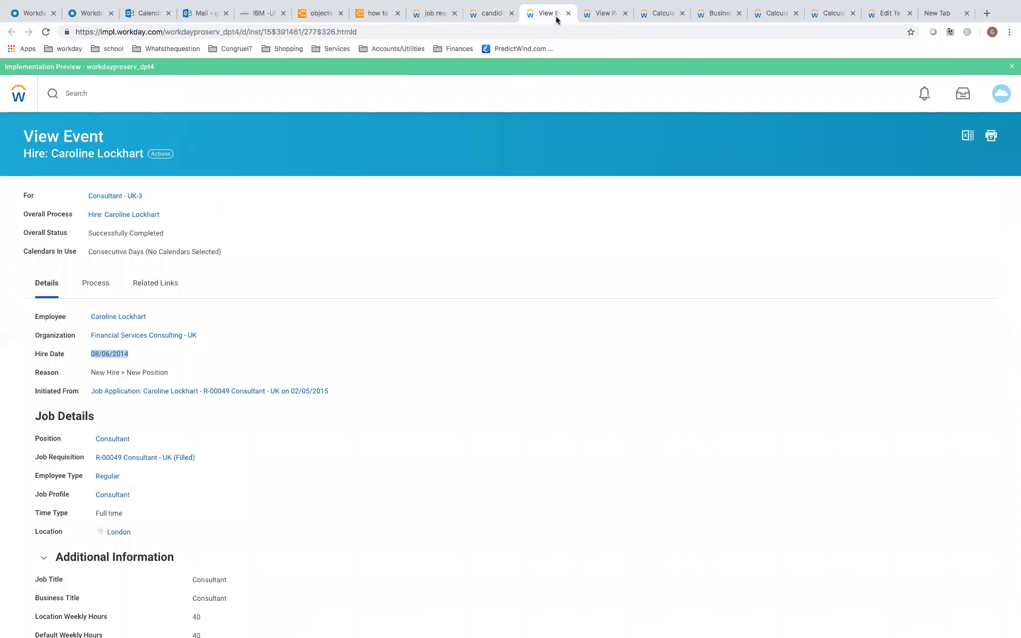
left_click(601, 19)
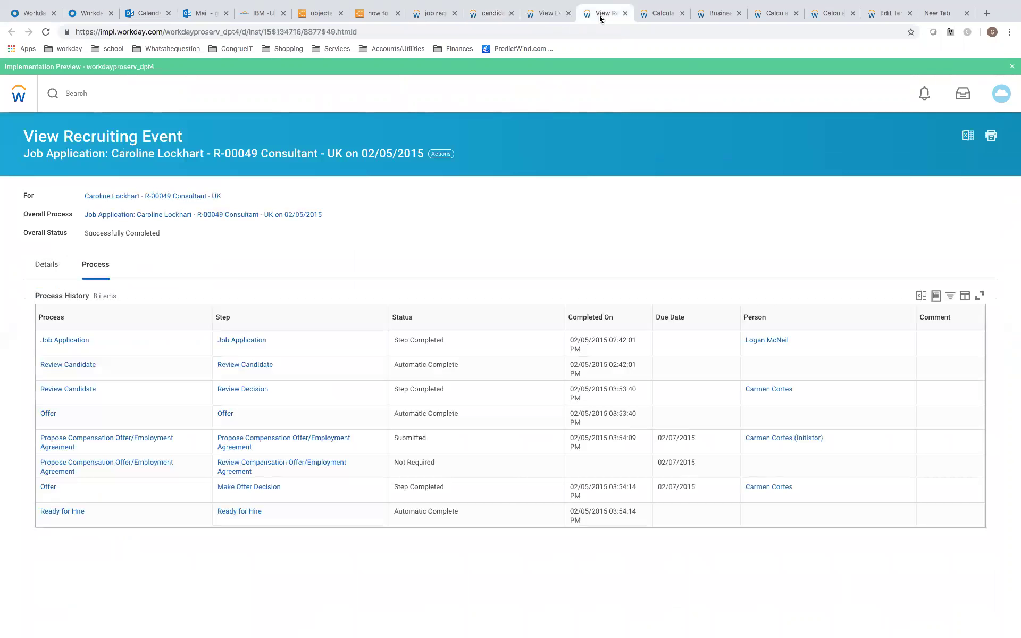
left_click(666, 18)
left_click(682, 13)
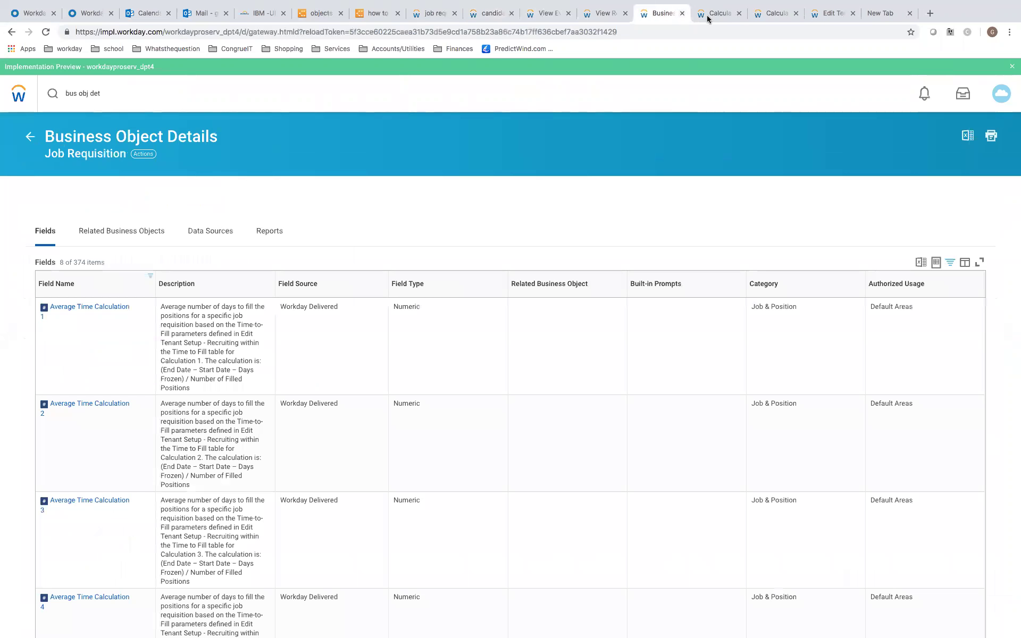
Open the Job Requisition Event for Consultant - UK from the job requisitions demo report to view its process history
left_click(433, 16)
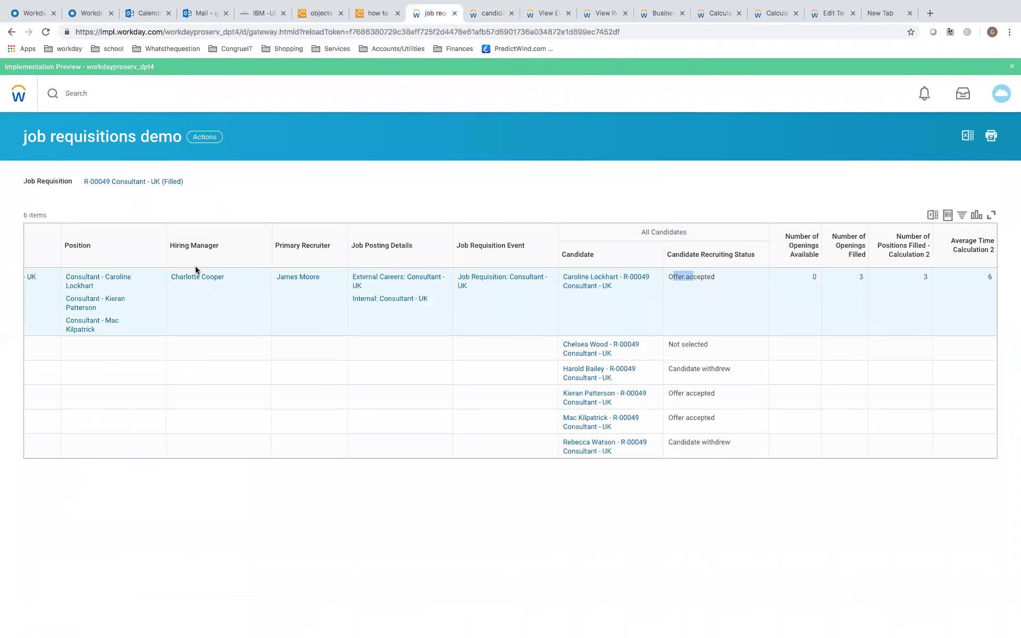
scroll(187, 322, "left", 2)
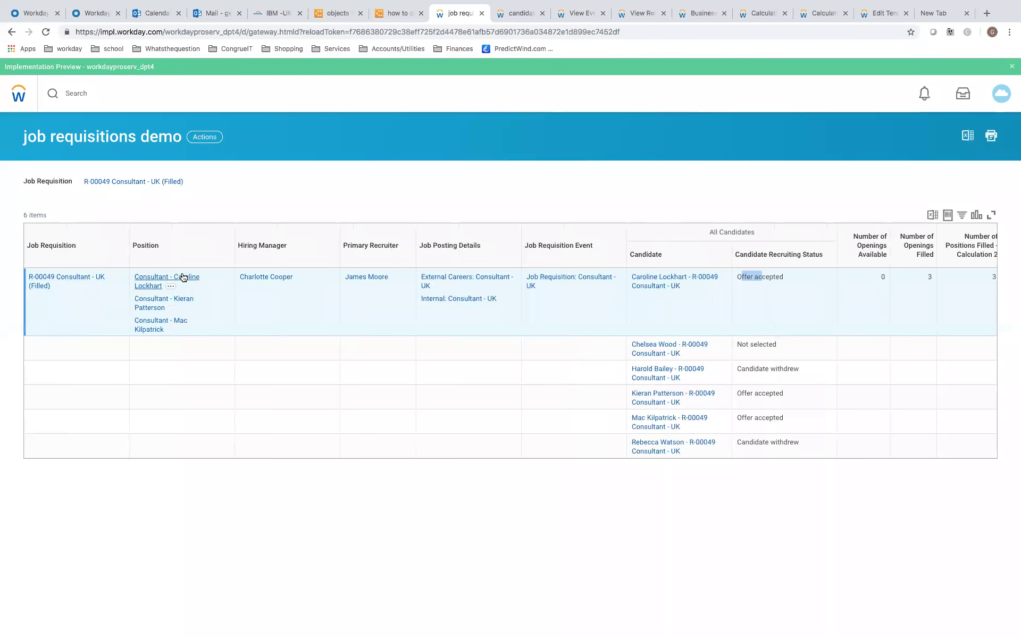
left_click(545, 277)
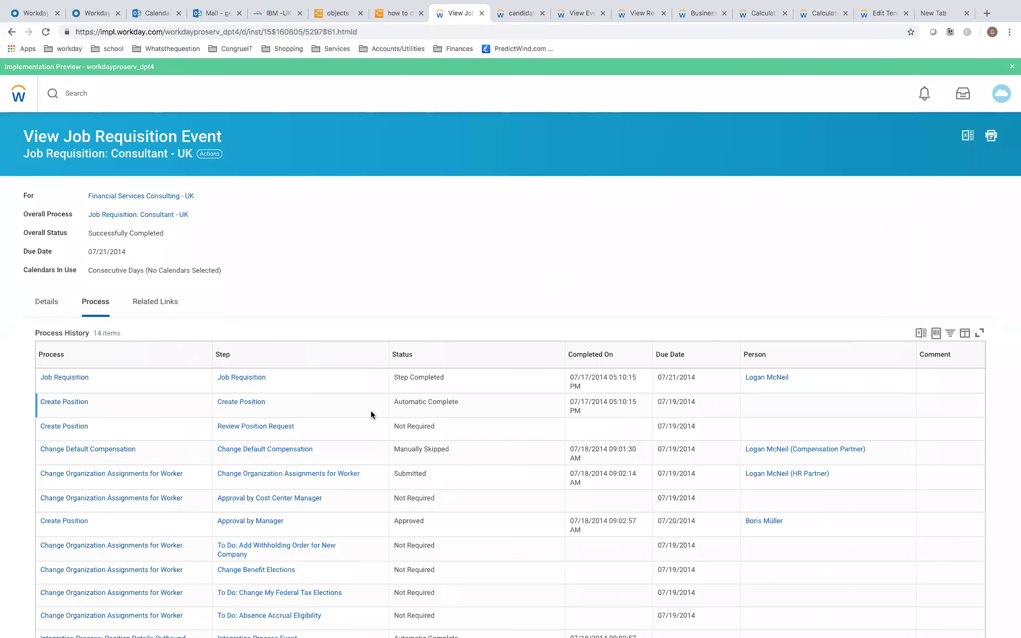
Highlight the Job Requisition step's completion date and compare it with the first candidate's job requisition completed date in the candidate demo report
left_click_drag(573, 378, 595, 378)
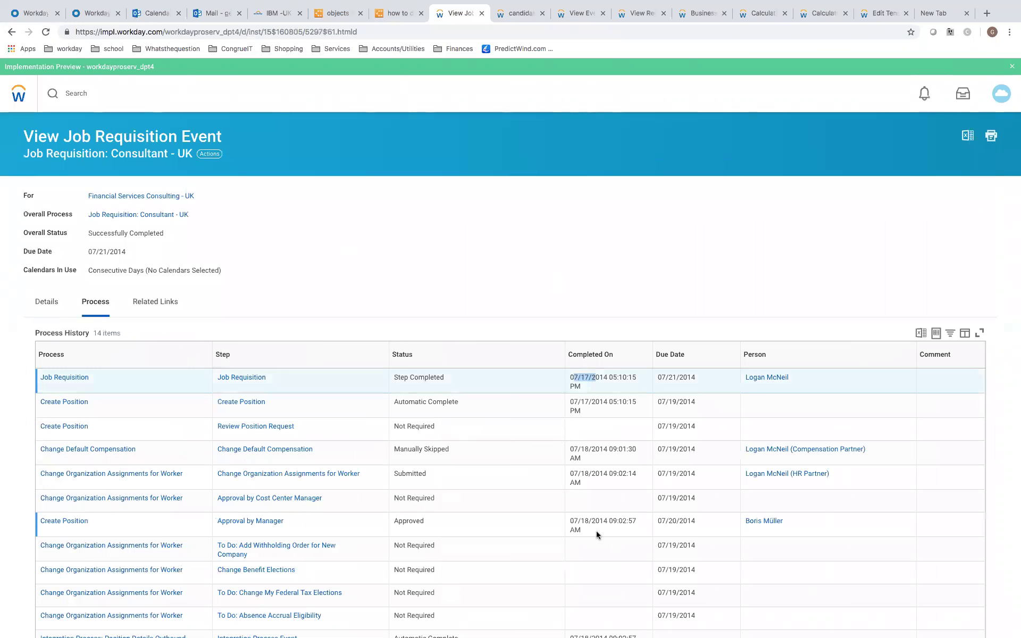
scroll(596, 530, "down", 2)
scroll(594, 425, "up", 2)
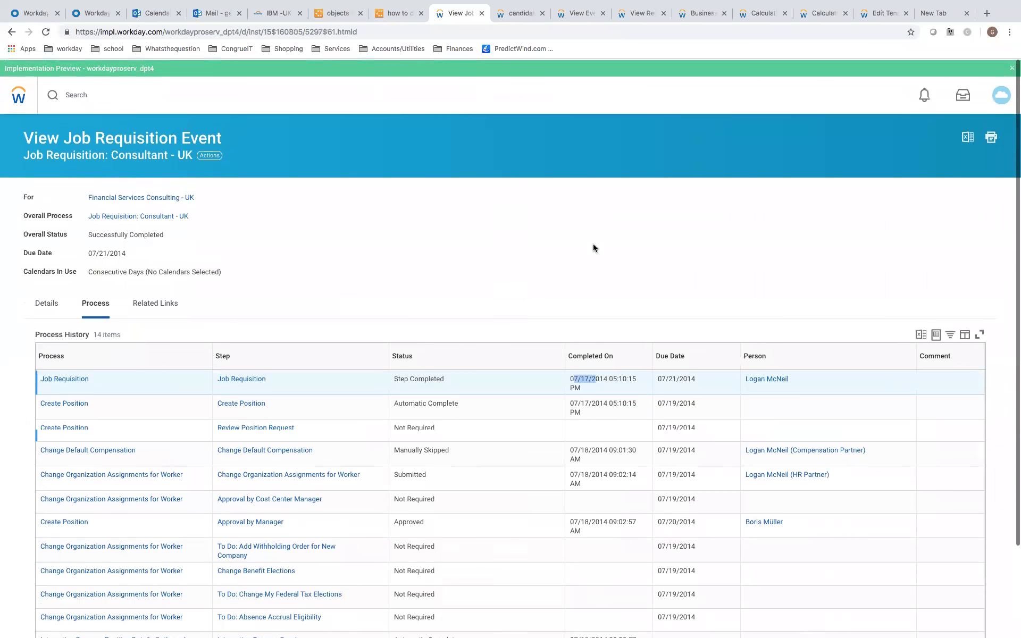
left_click(520, 14)
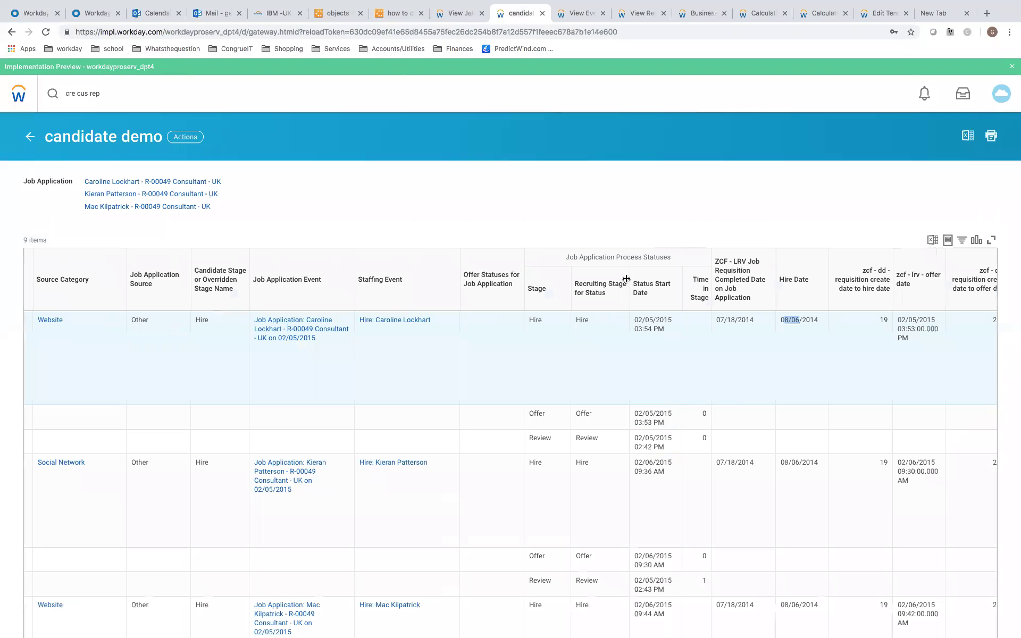
left_click_drag(720, 320, 749, 321)
Highlight Change Default Compensation's completion date in the job requisition event, review the remaining process history and return to the job requisitions demo report
left_click(461, 15)
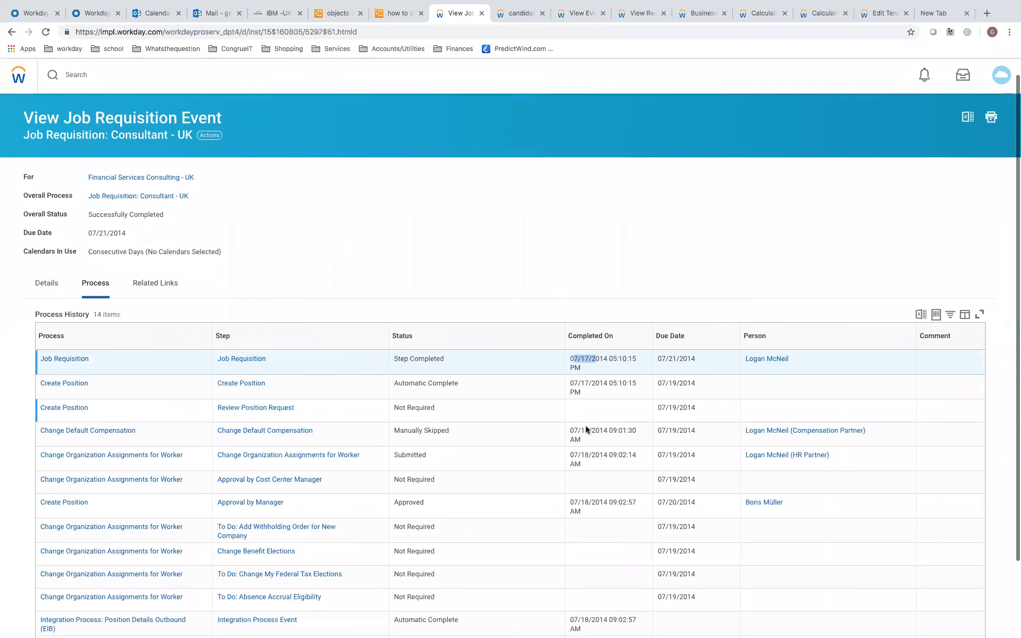
scroll(585, 425, "down", 1)
left_click_drag(572, 418, 583, 417)
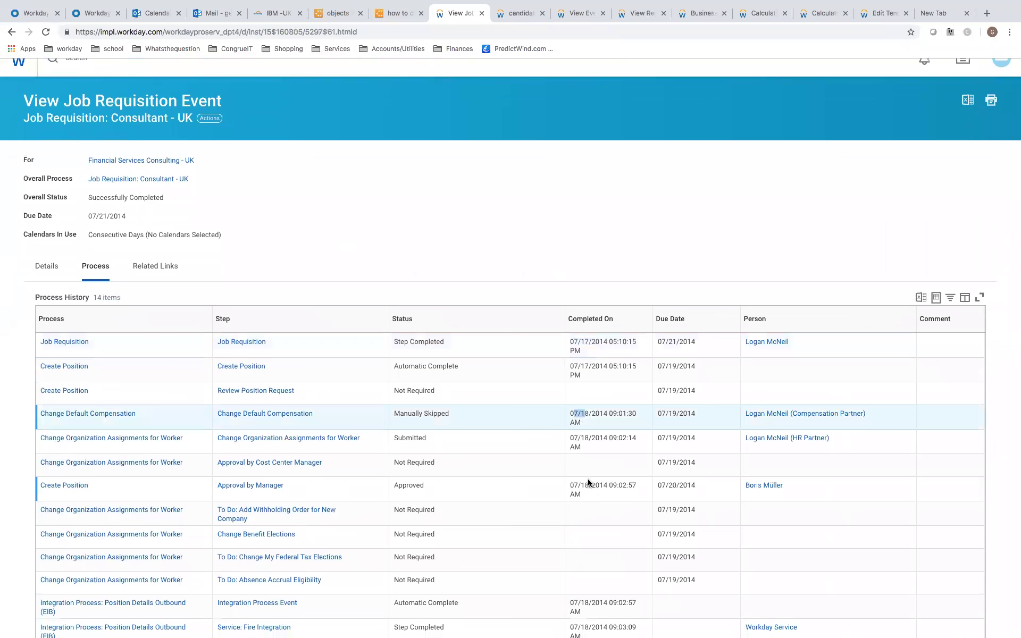
scroll(588, 482, "down", 2)
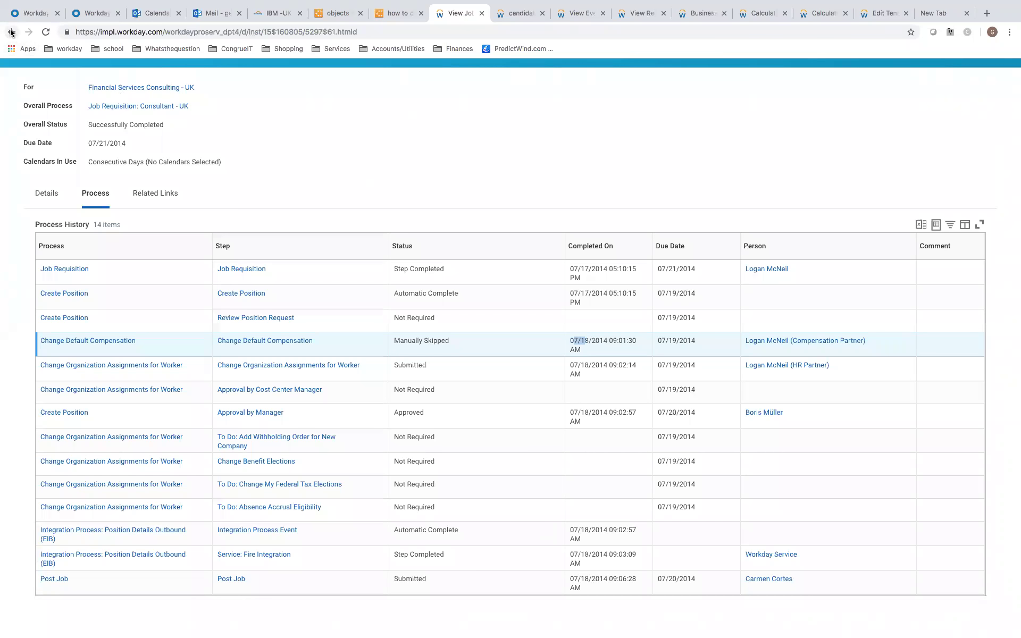
scroll(438, 185, "up", 3)
scroll(546, 241, "left", 5)
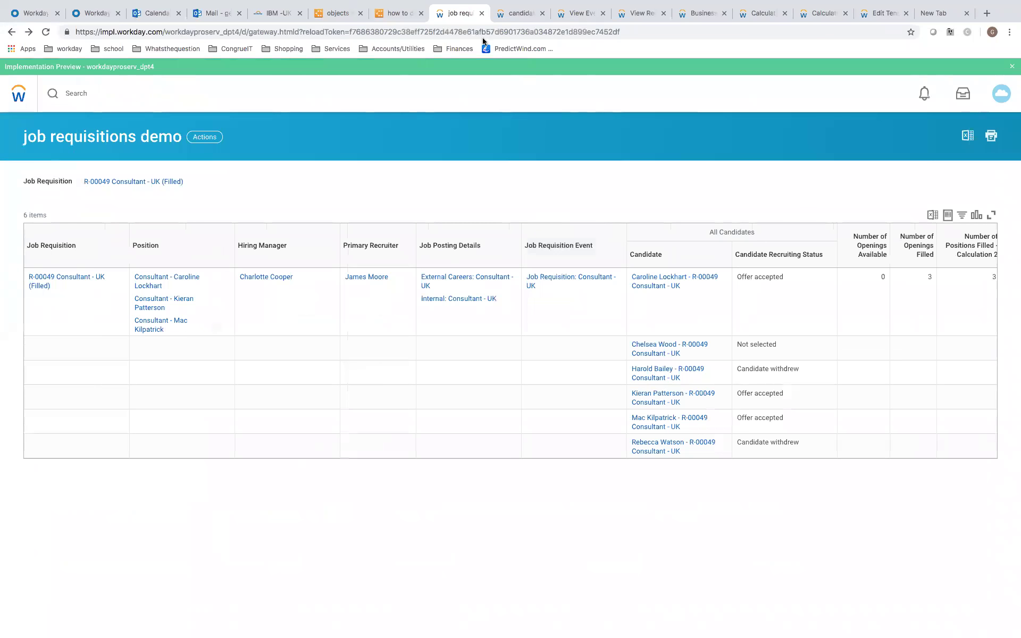
In the candidate demo report, highlight the first candidate's hire and offer status start dates, job requisition completed date and hire date
left_click(523, 20)
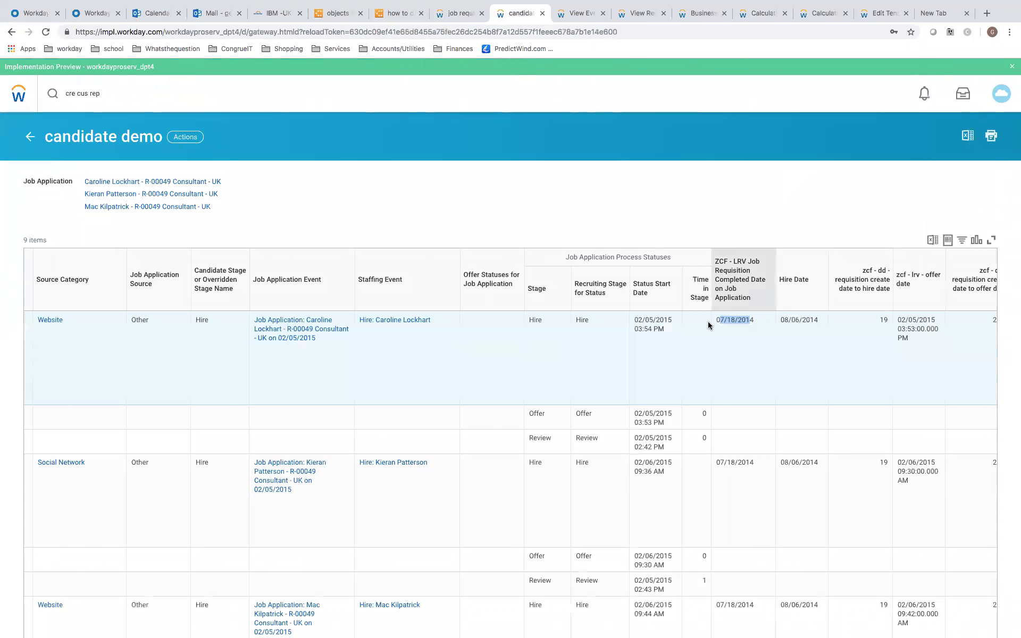
left_click_drag(637, 321, 653, 322)
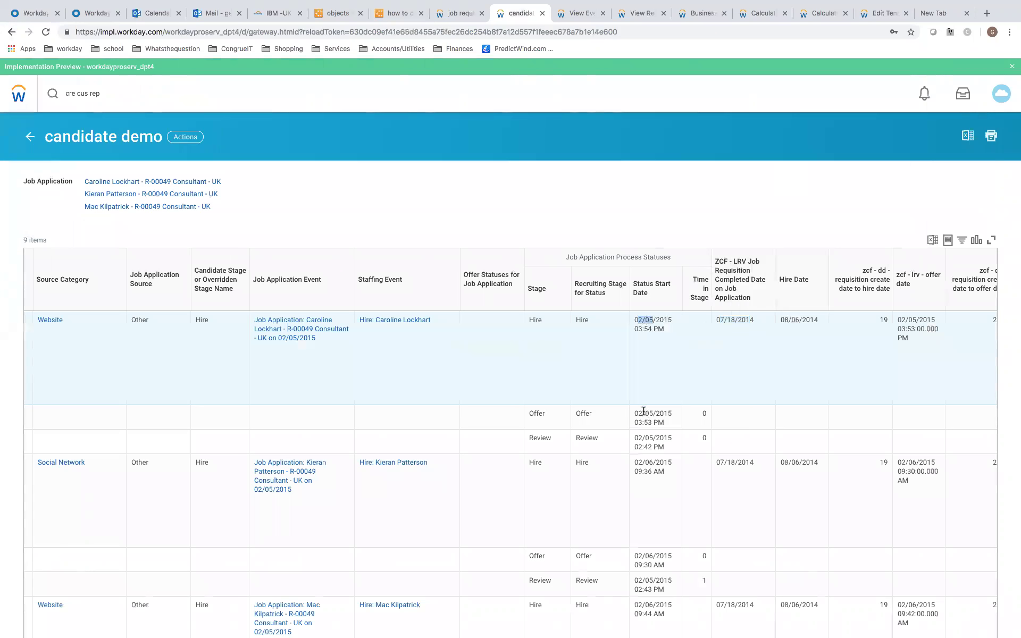
left_click_drag(642, 411, 666, 412)
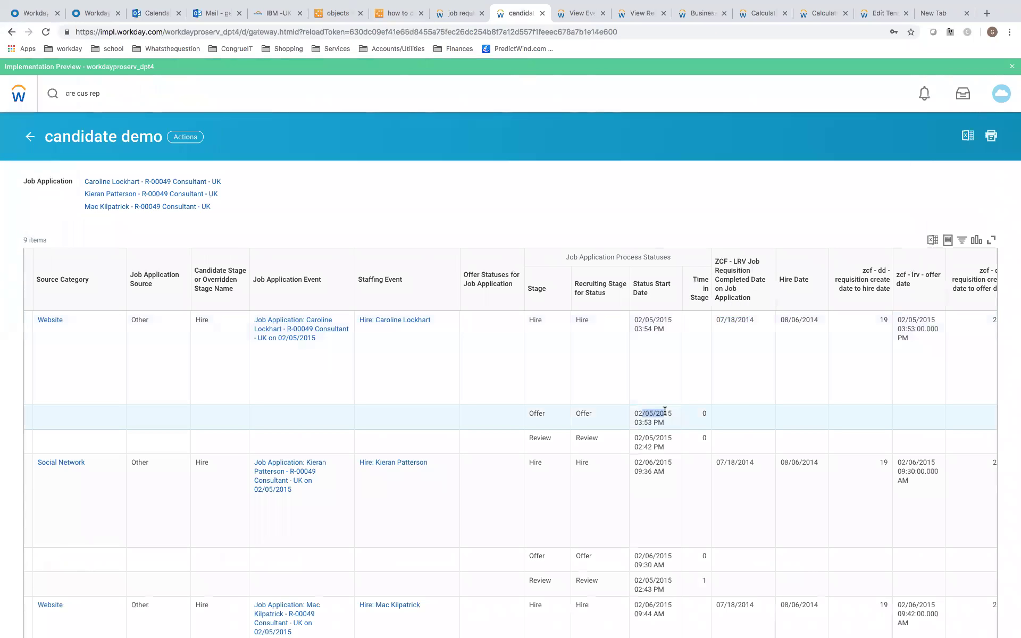
left_click(652, 437)
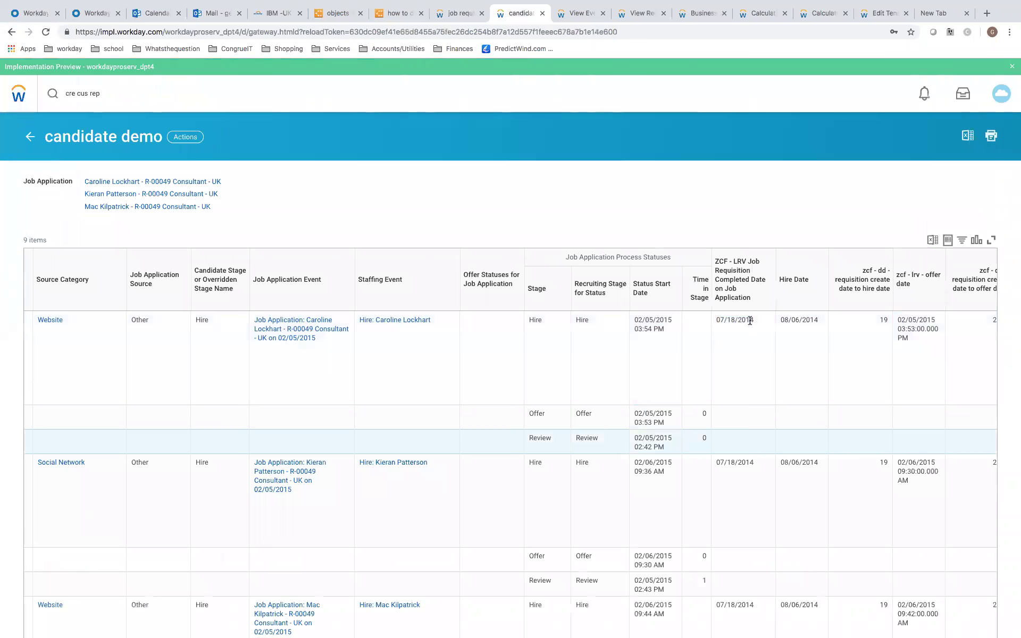
left_click_drag(737, 320, 753, 322)
double_click(814, 320)
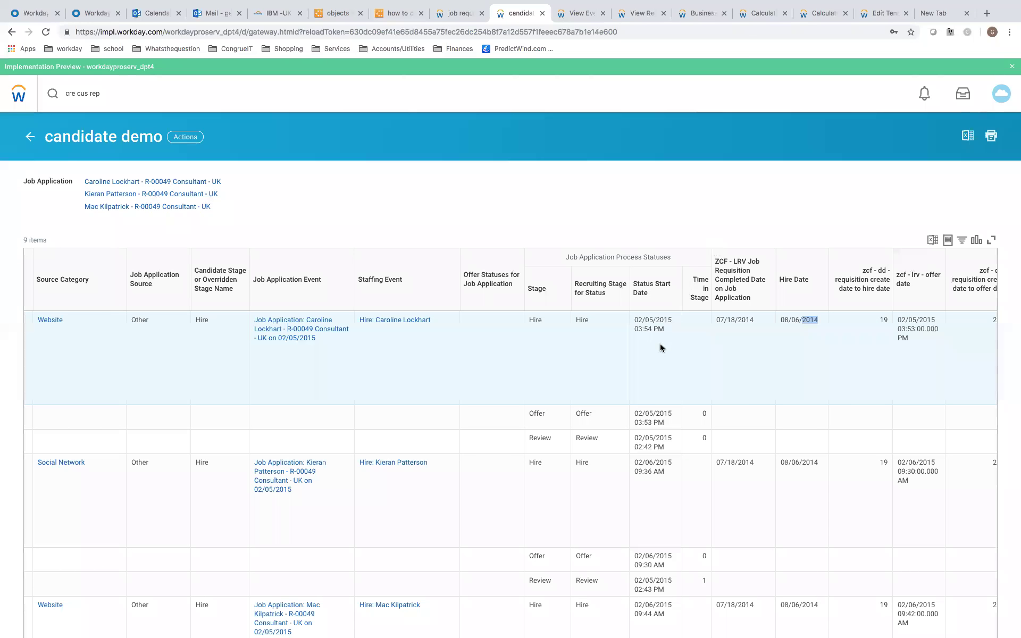
Highlight Average Time Calculation 2 in the job requisitions demo report and check its start and end times in the tenant setup's Time to Fill table
left_click(458, 13)
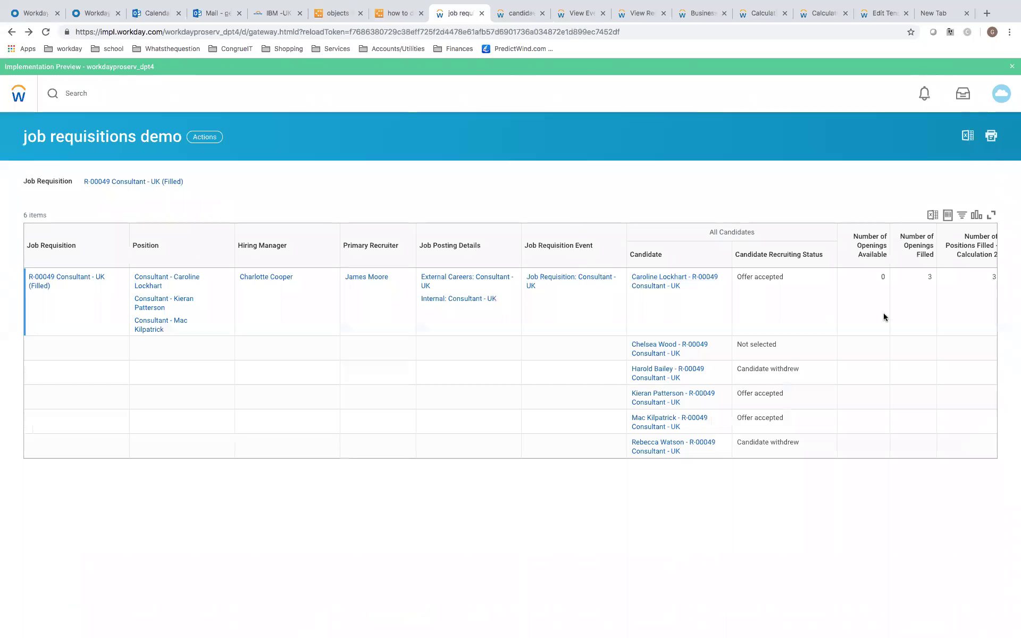
scroll(851, 318, "right", 3)
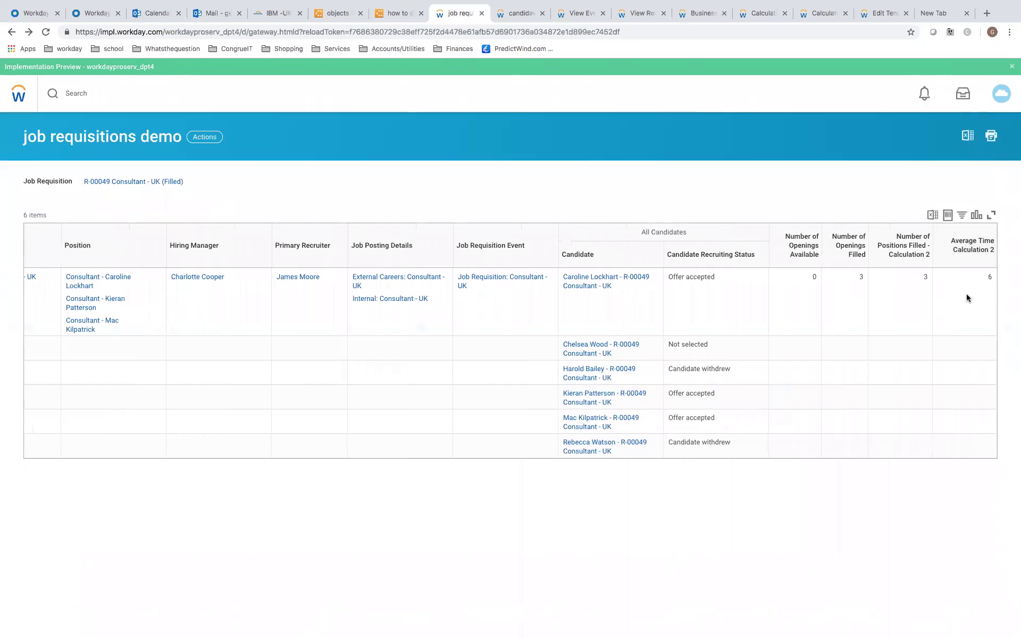
double_click(988, 278)
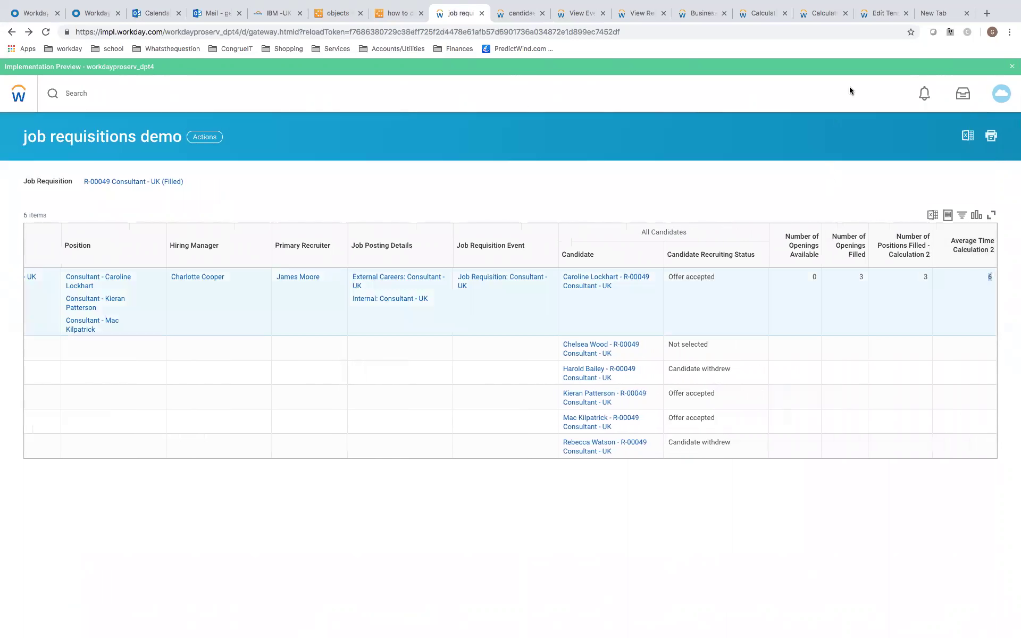
left_click(879, 16)
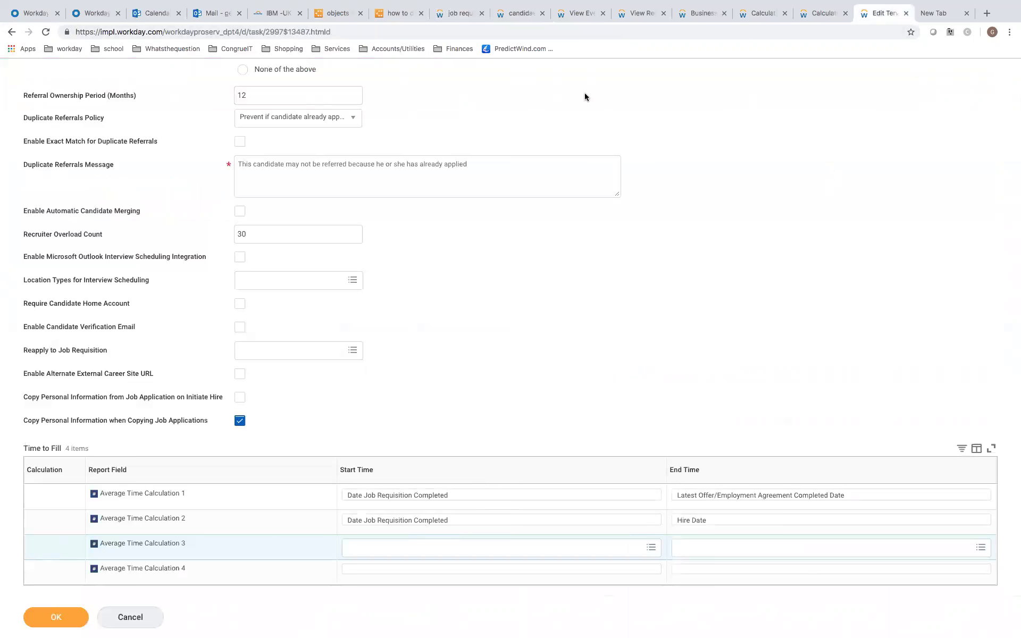
Compare Average Time Calculation 2 with the first candidate's requisition completed date, hire date and calculated date difference in the candidate demo report
left_click(518, 13)
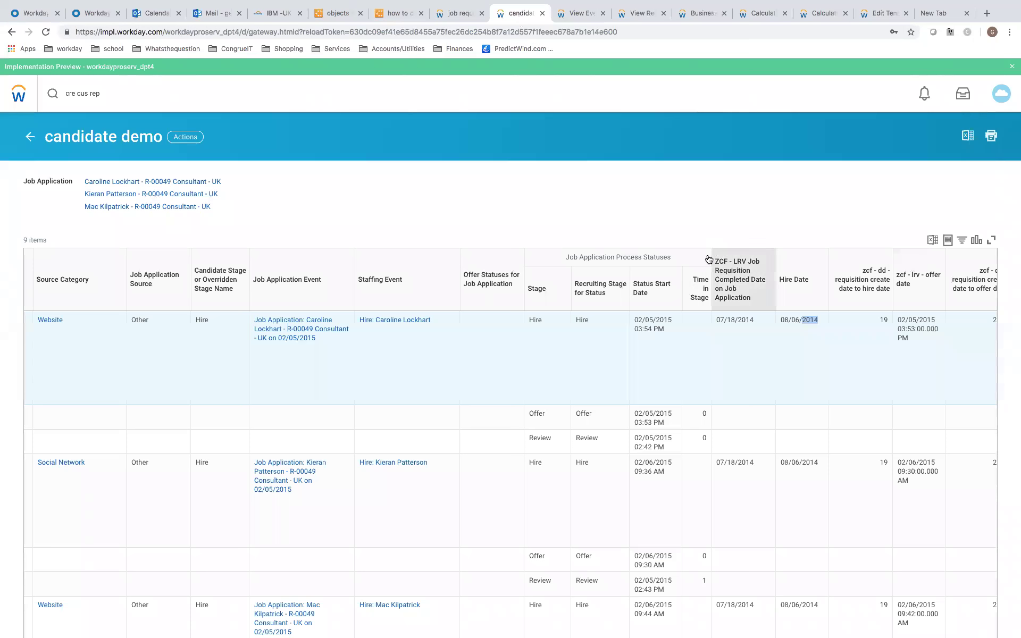
left_click(456, 15)
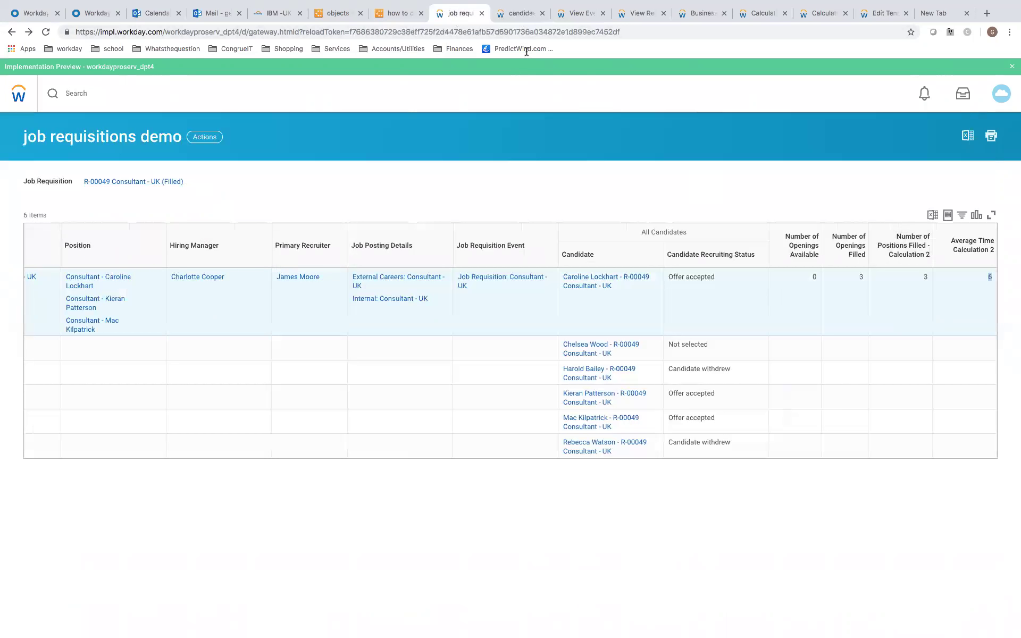
left_click(517, 13)
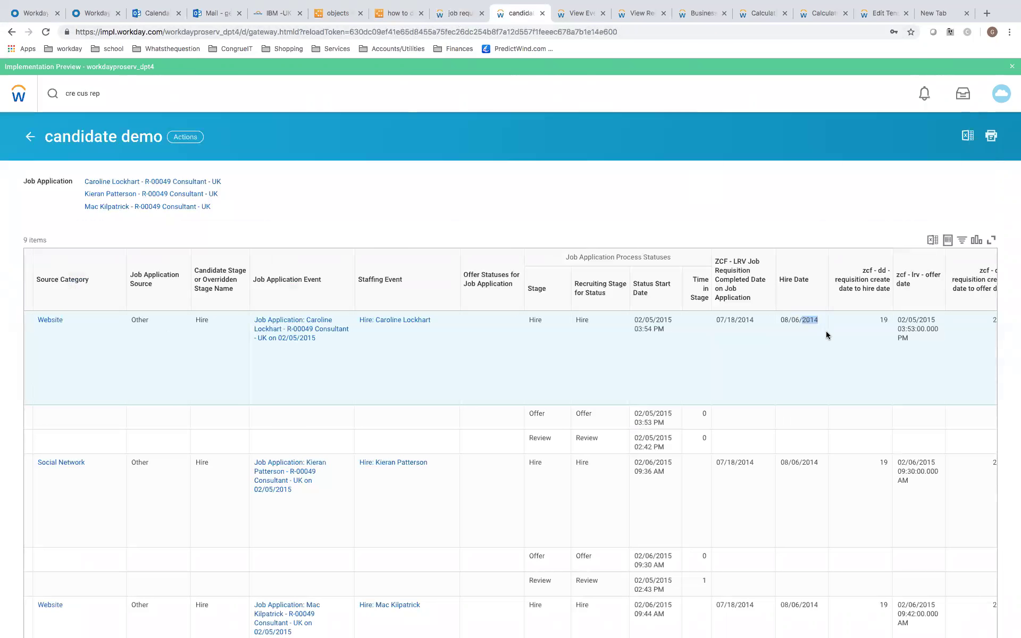
double_click(741, 320)
left_click(798, 317)
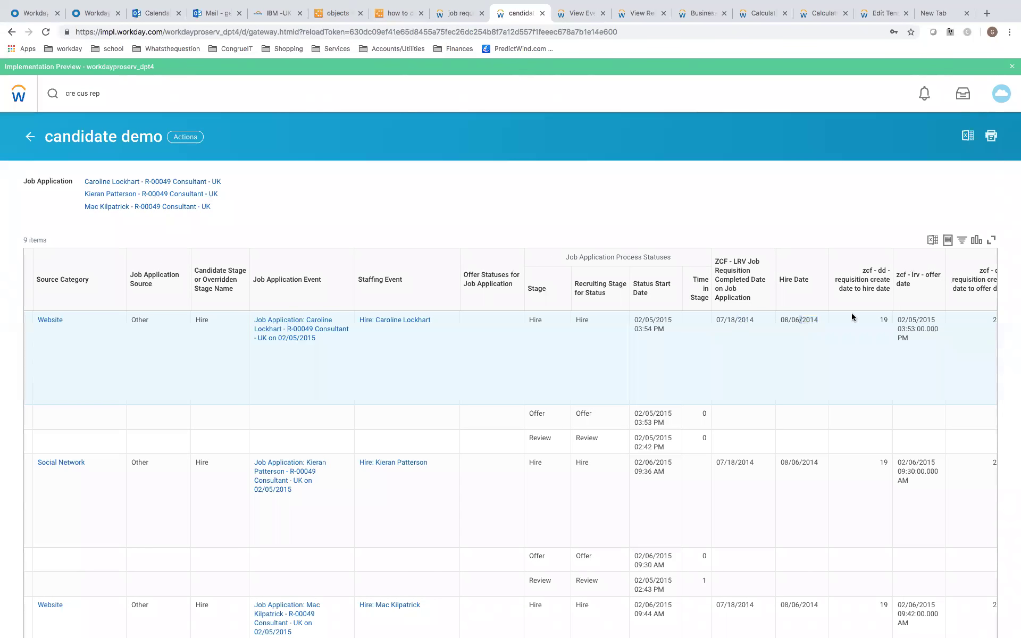
double_click(883, 319)
left_click(462, 14)
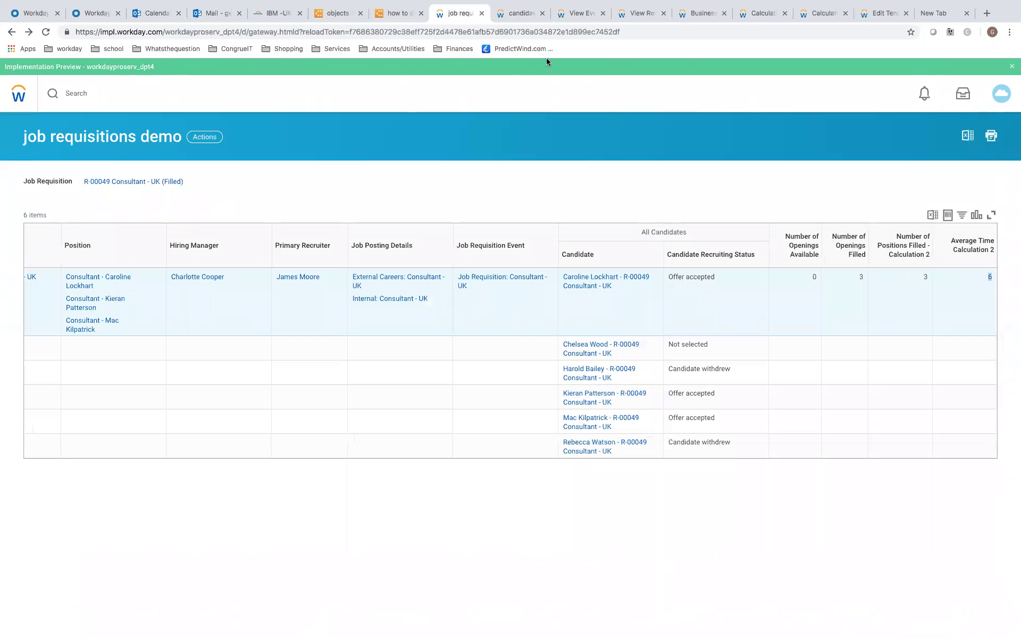
Open the candidate demo report's definition in a new tab from the report title
left_click(517, 14)
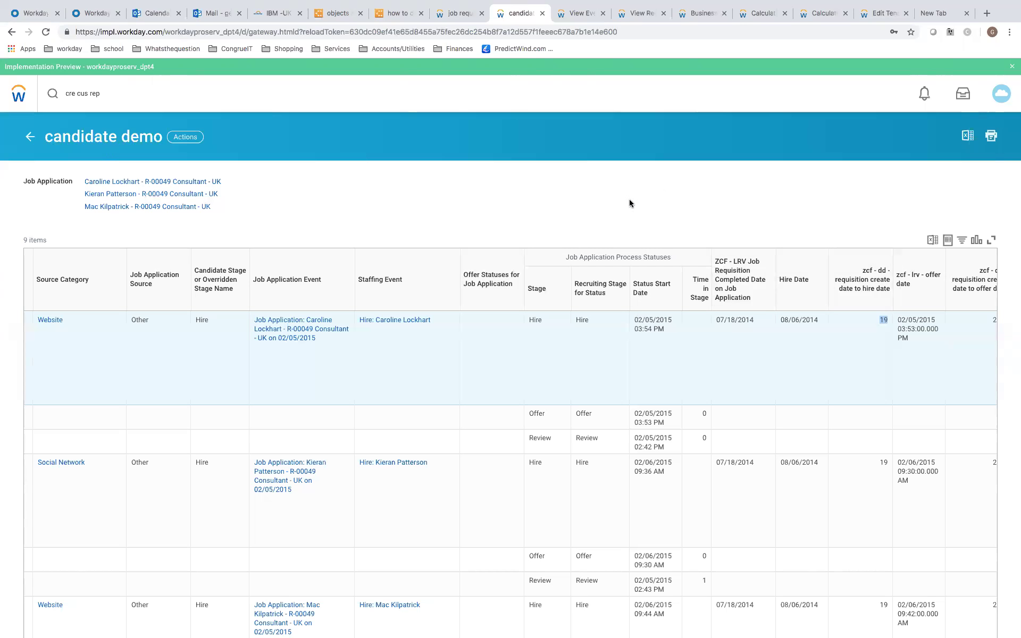
right_click(106, 141)
left_click(129, 147)
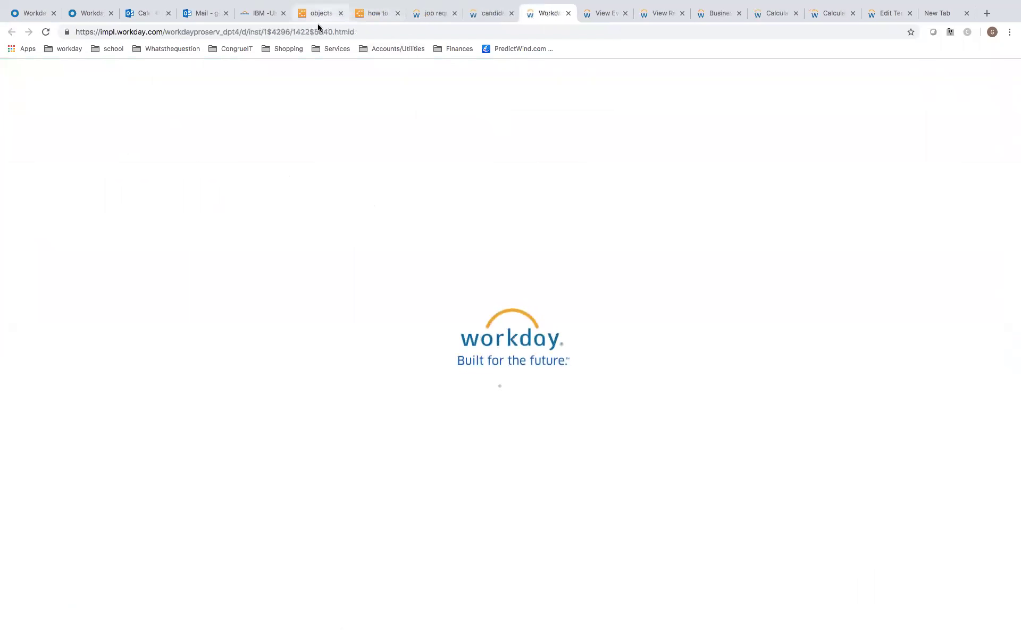
Switch to Lucidchart's requisitions diagram and view the Job Applications data source feeding the Job application object
key("super+6")
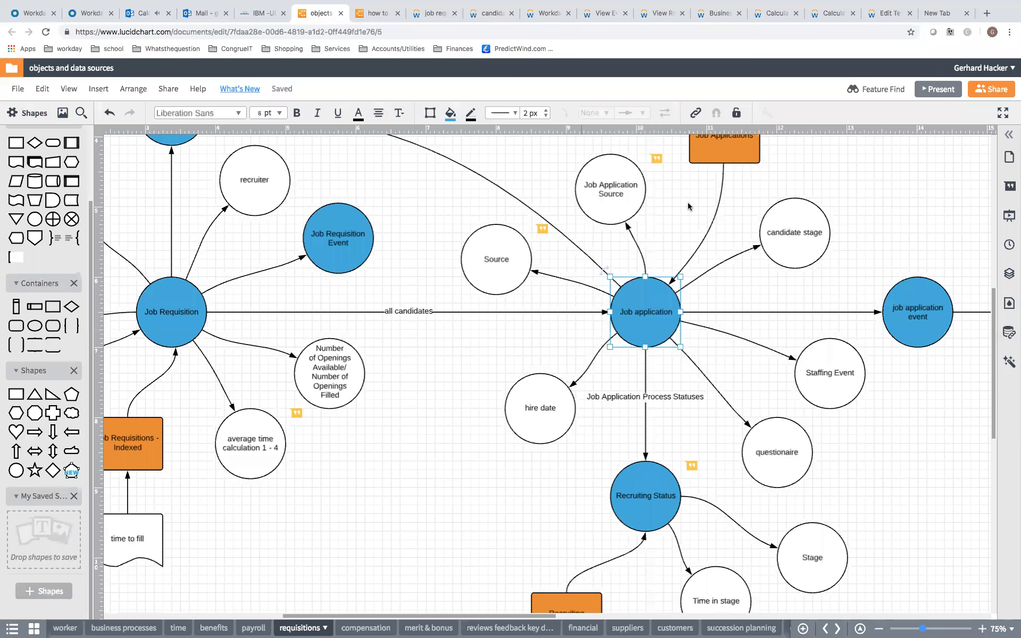
scroll(633, 356, "up", 1)
scroll(632, 356, "up", 1)
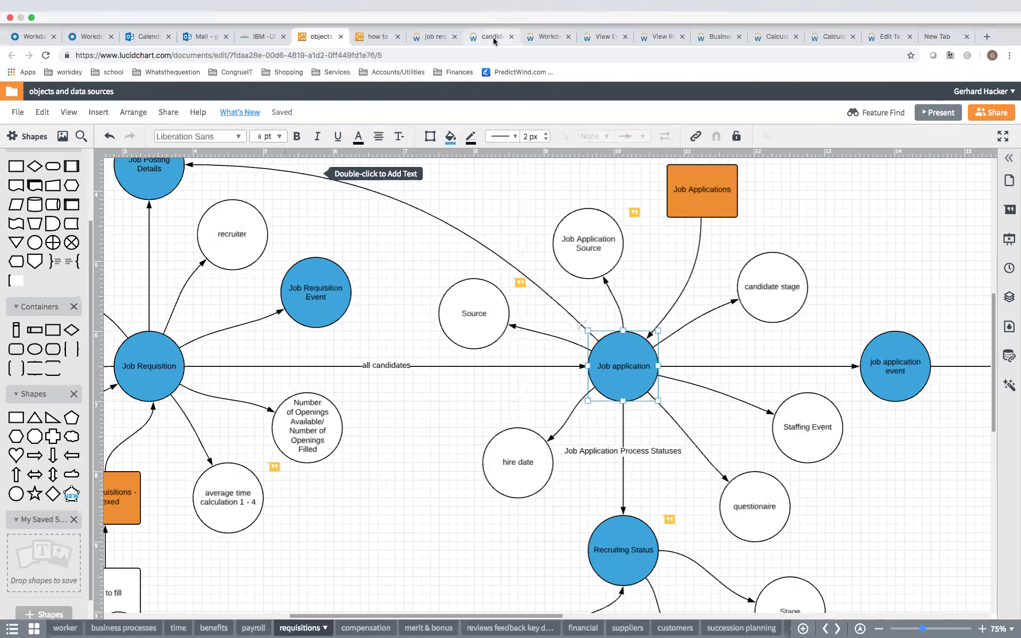
Return to Workday's candidate demo report definition and examine its data source, primary business object and column fields
left_click(494, 37)
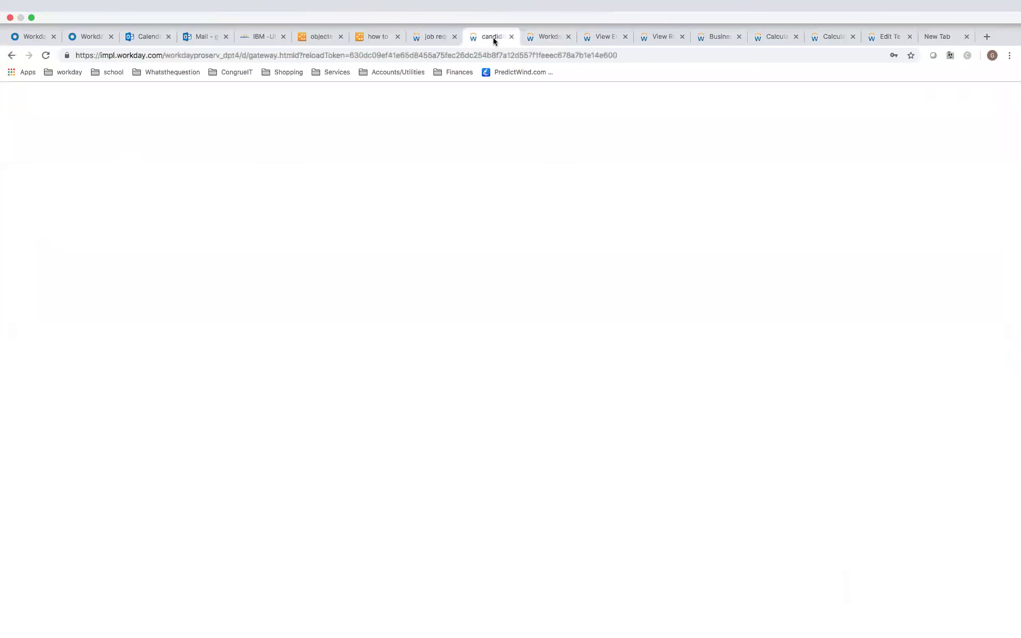
left_click(543, 37)
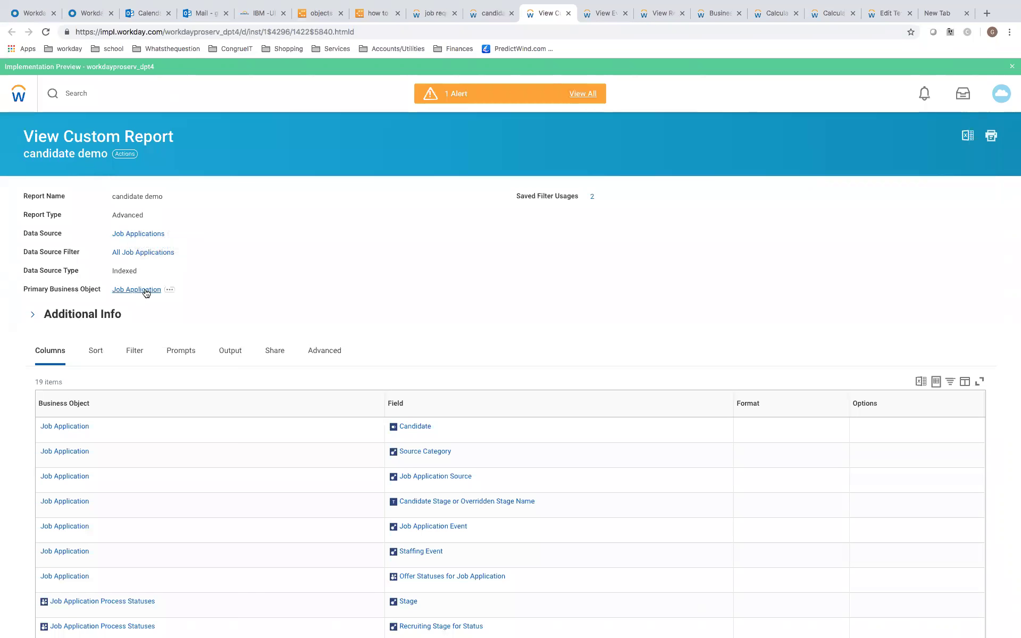
scroll(263, 298, "down", 3)
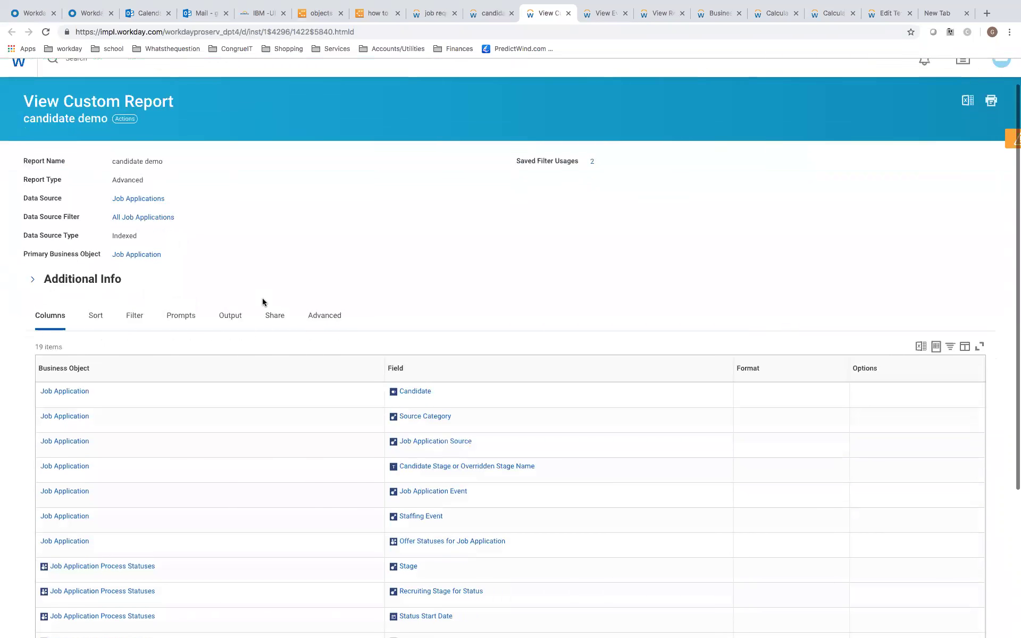
scroll(153, 323, "down", 1)
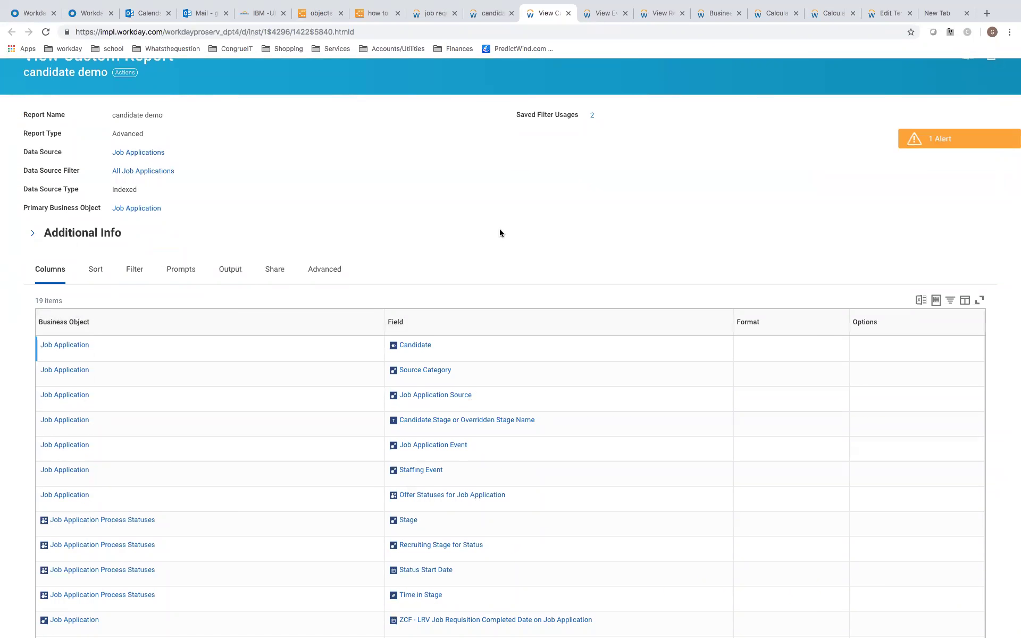
scroll(499, 232, "down", 2)
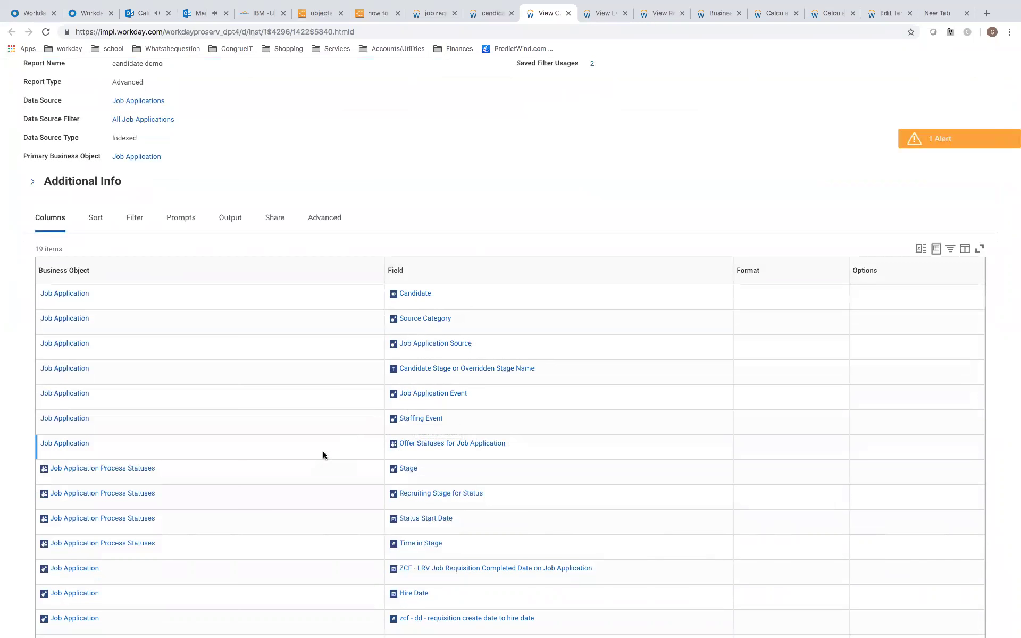
scroll(323, 450, "down", 1)
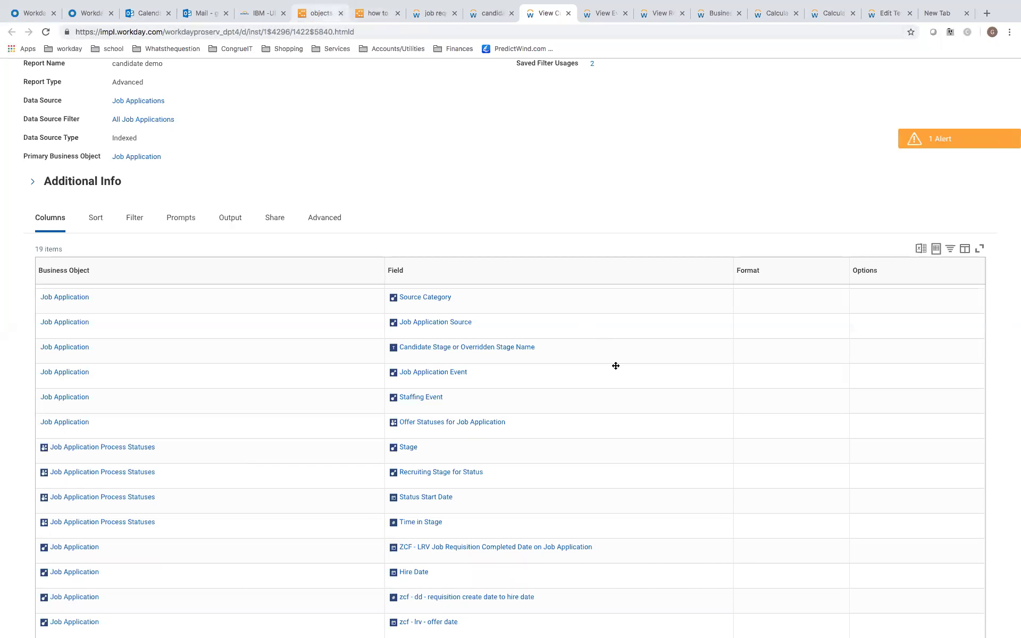
Check the Recruiting Status object under Job application in the Lucidchart diagram and return to Workday's candidate demo report definition
key("super+6")
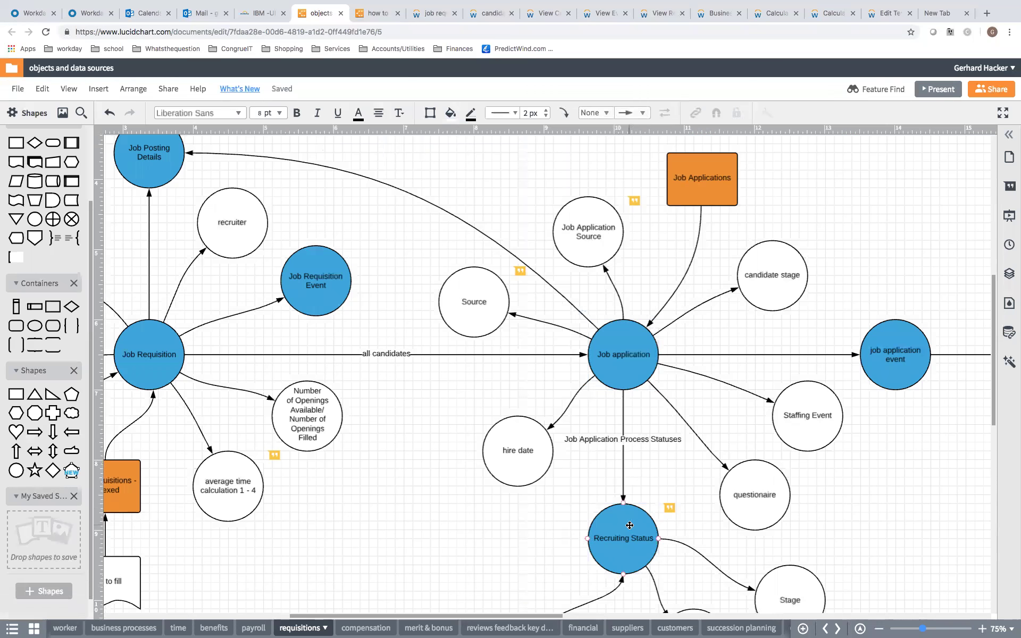
left_click(548, 19)
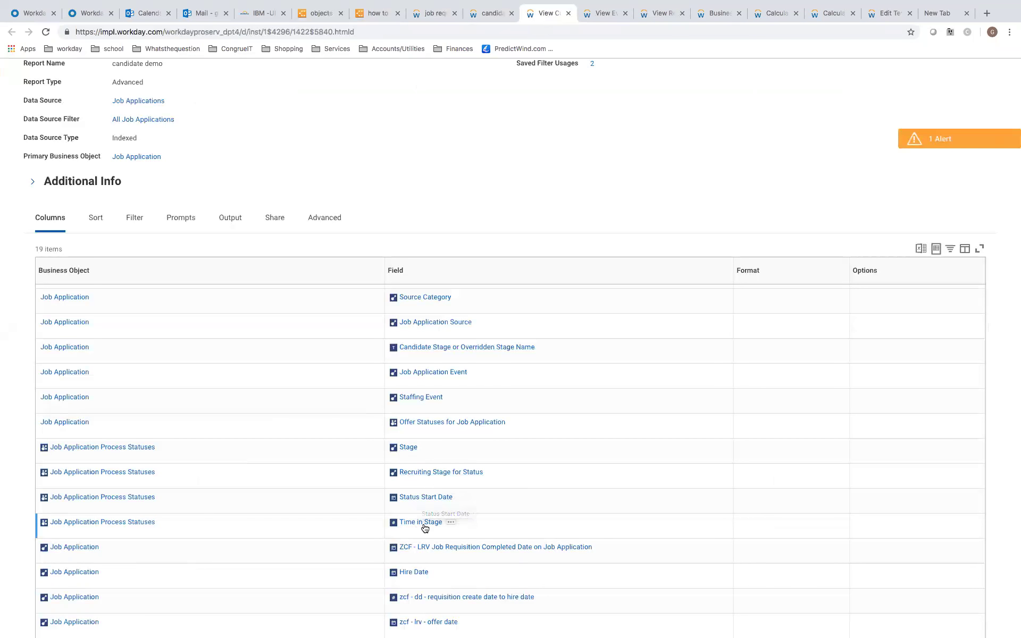
Open the ZCF - LRV Job Requisition Completed Date on Job Application field's calculation in a new tab
scroll(425, 514, "down", 1)
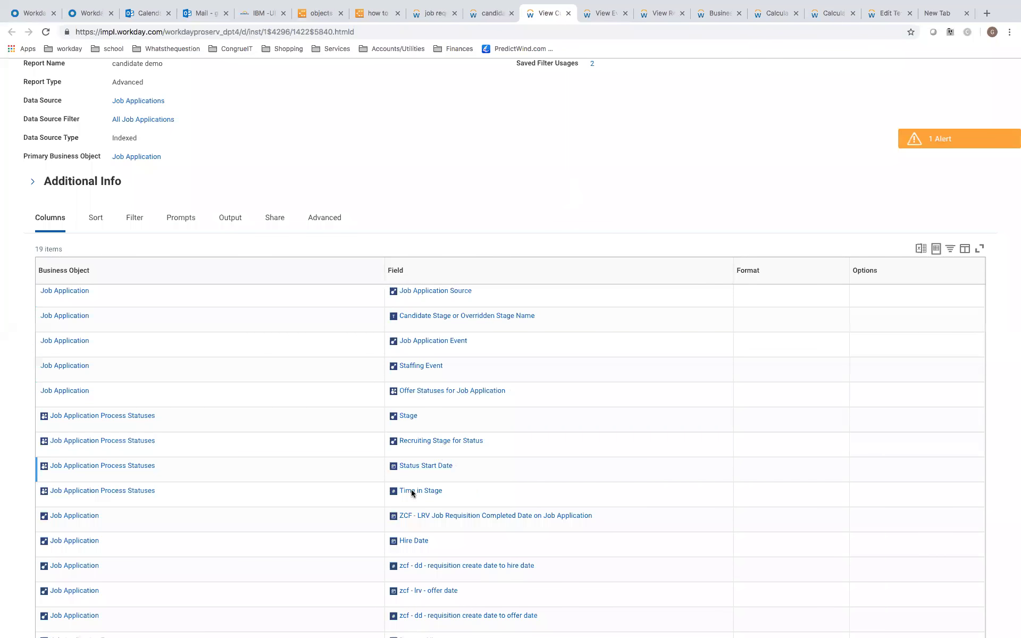
right_click(434, 518)
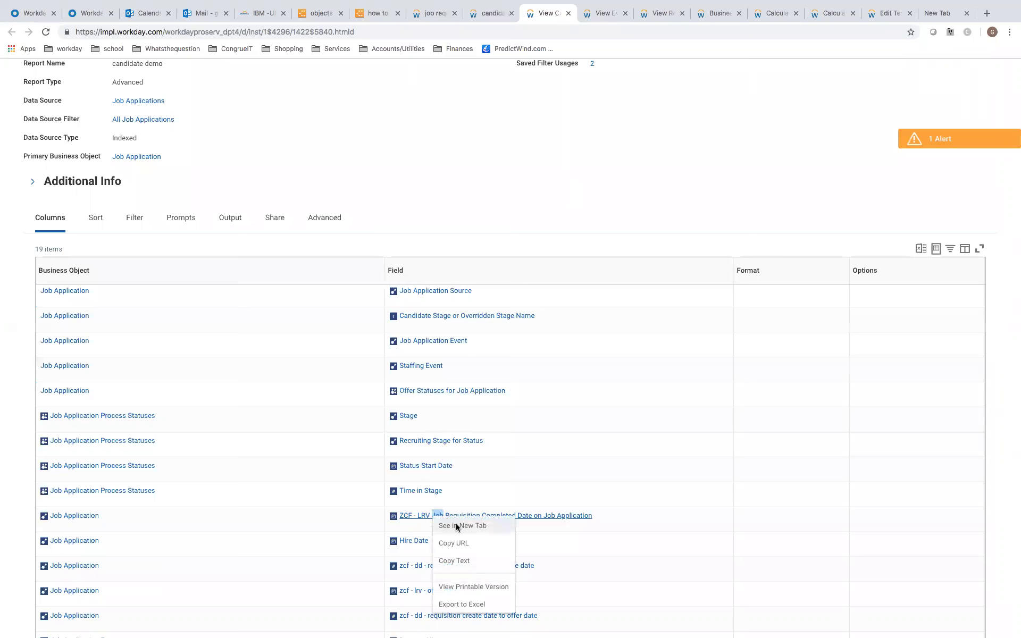
left_click(456, 526)
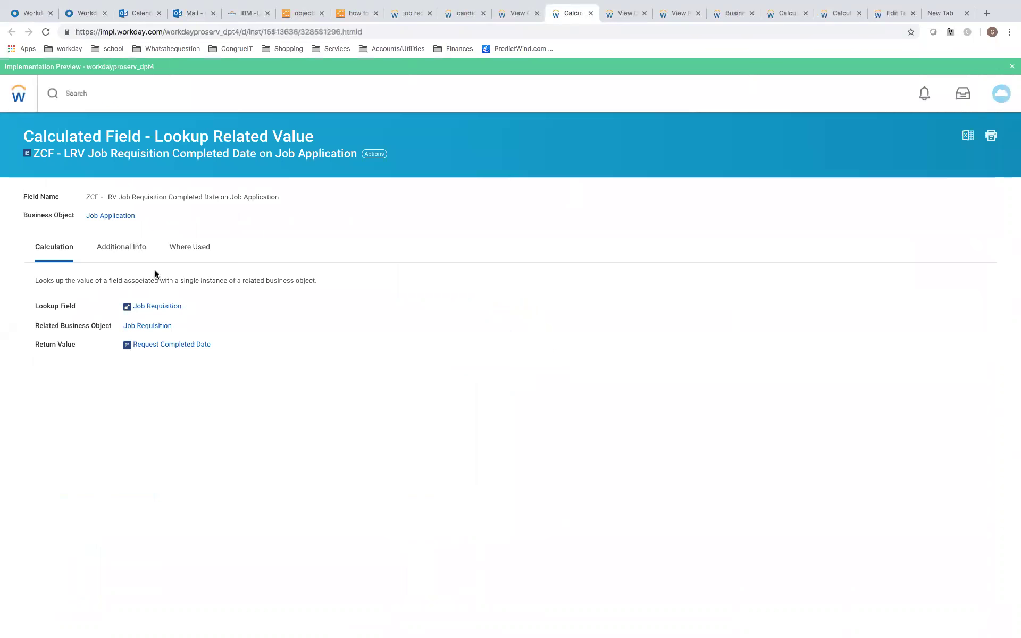
Return to the candidate demo report and compare the first candidate's job requisition completed date with the hire date
left_click(518, 13)
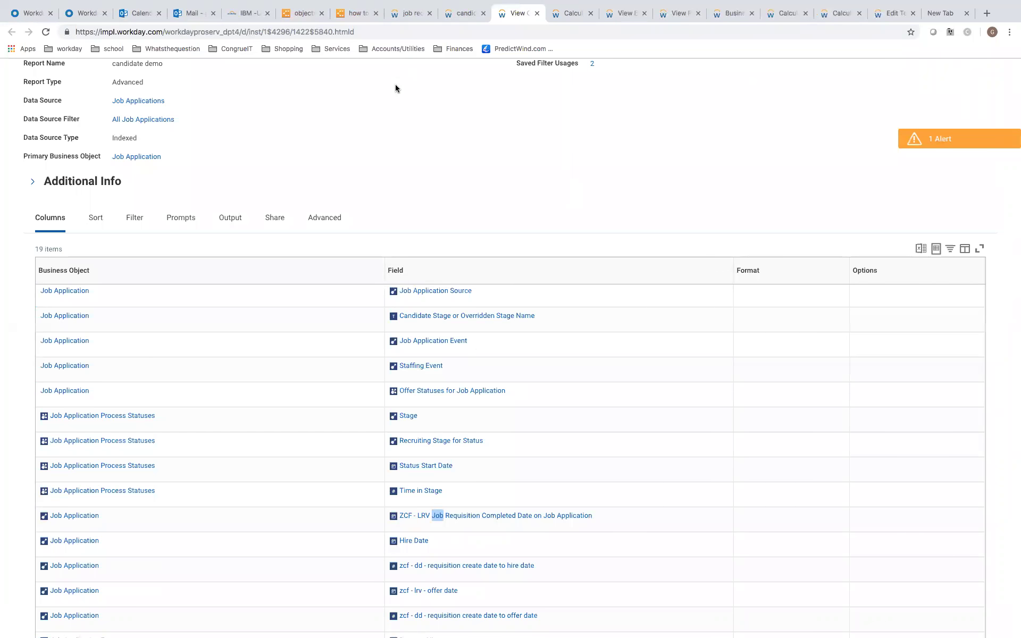
left_click(463, 15)
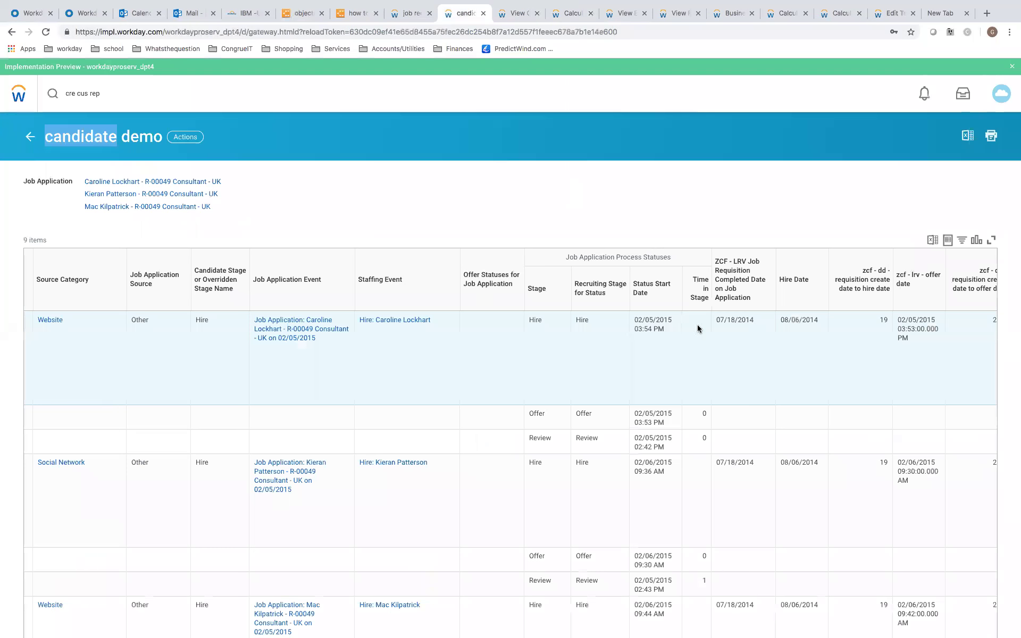
left_click_drag(722, 320, 812, 321)
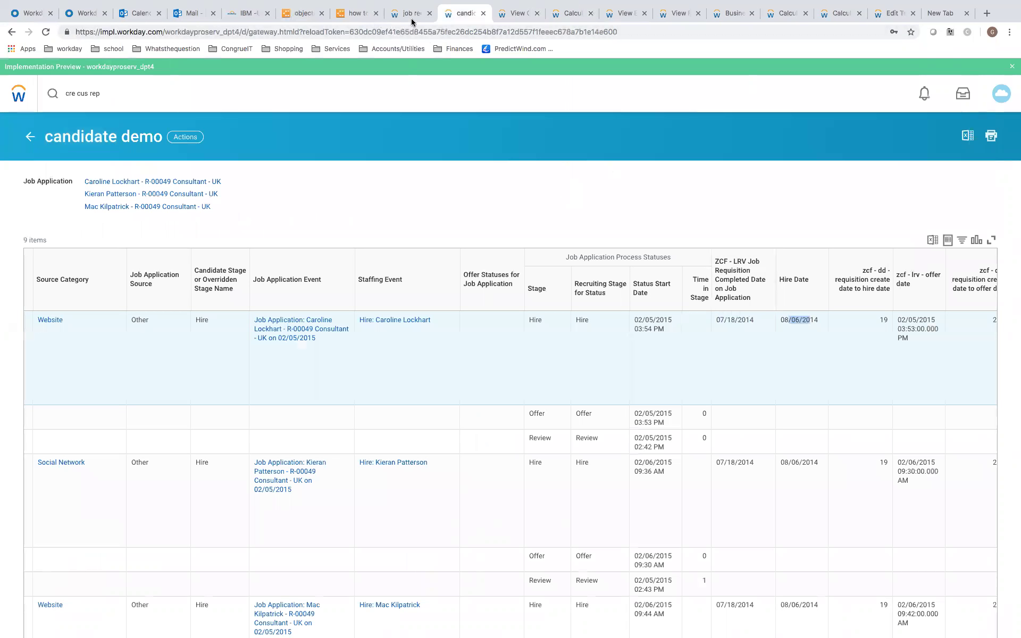
From the candidate demo report definition, open the zcf - dd - requisition create date to hire date calculation in a new tab
left_click(517, 14)
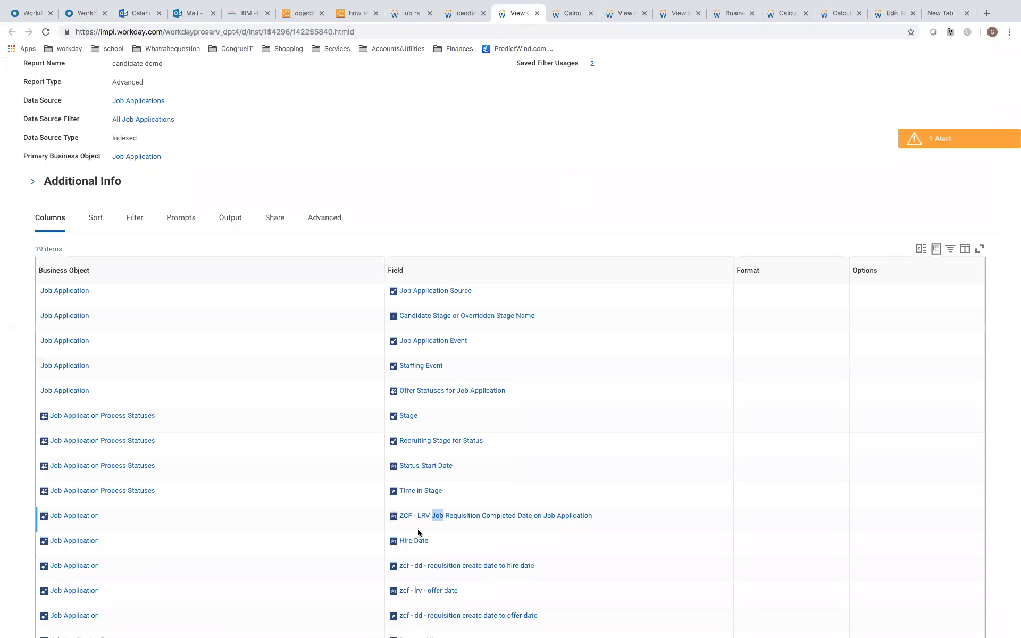
scroll(350, 539, "down", 3)
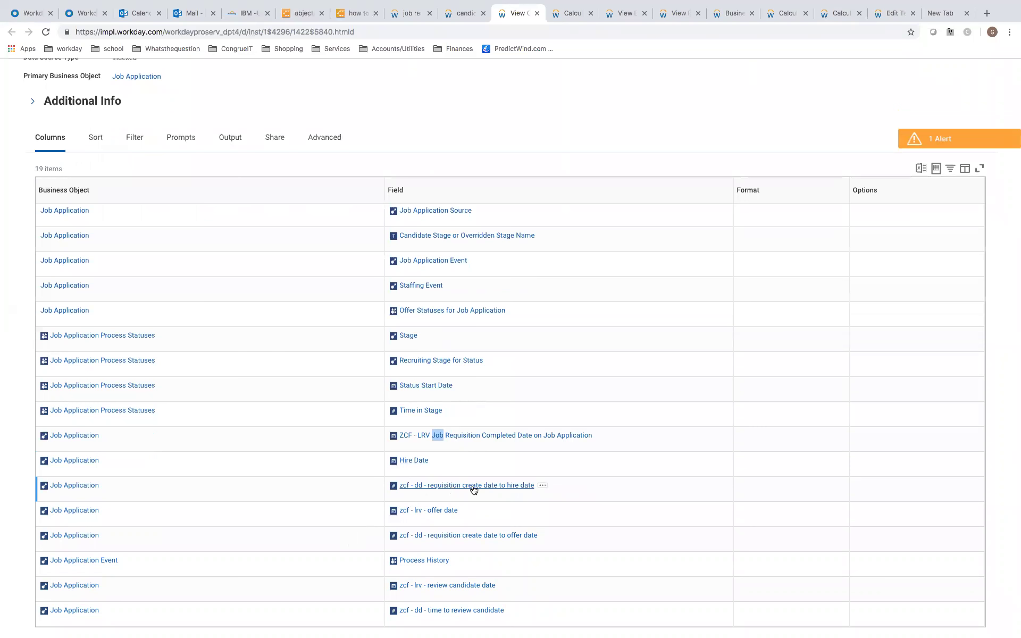
right_click(430, 489)
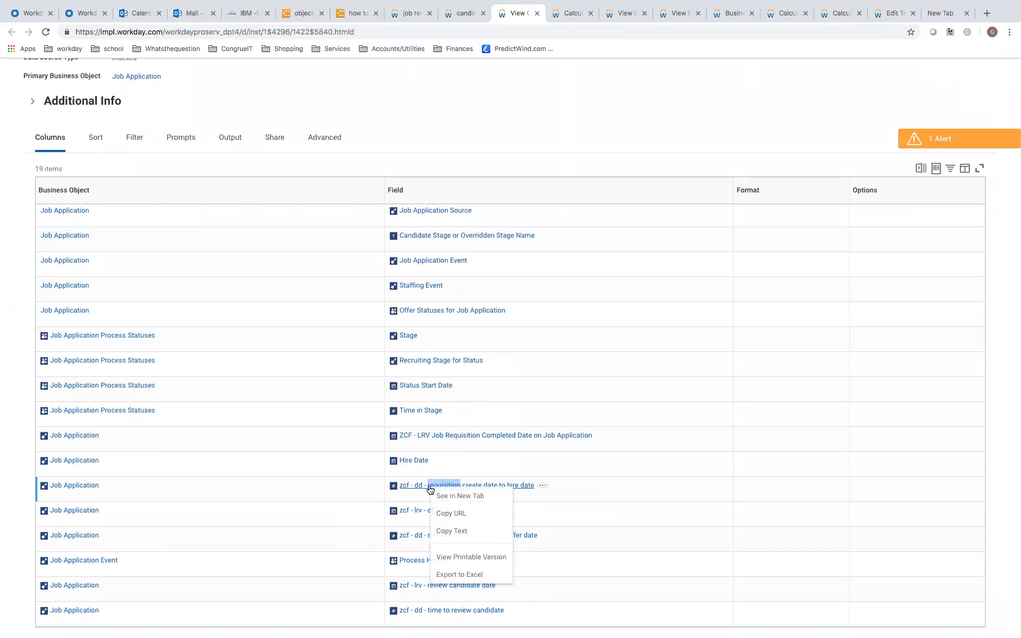
left_click(453, 496)
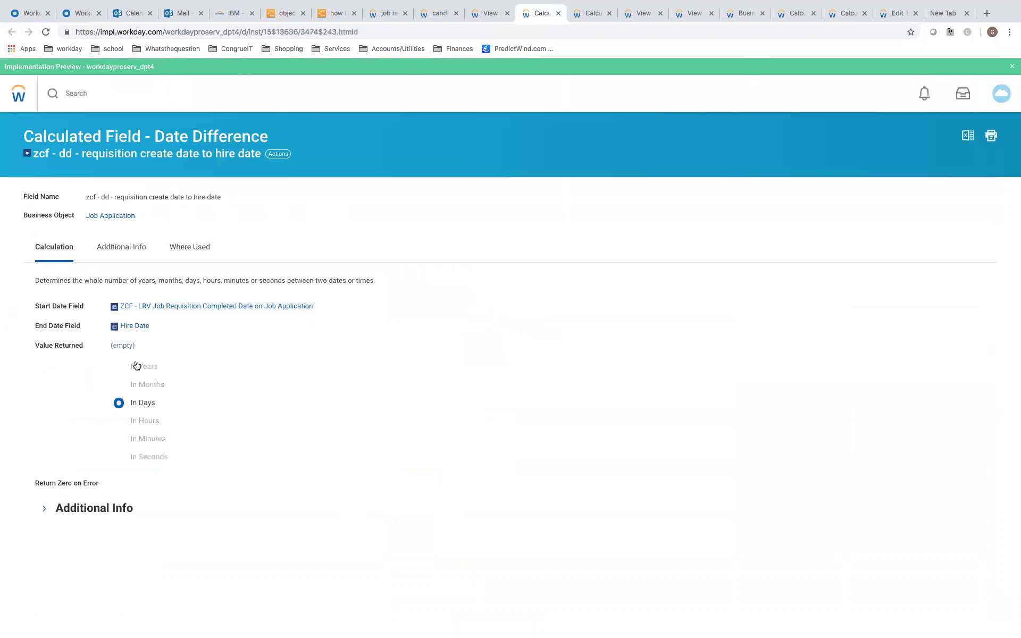
In the candidate demo report, examine the requisition-to-hire days and compare the first candidate's offer date with the Offer stage's status start date
left_click(437, 14)
left_click(880, 321)
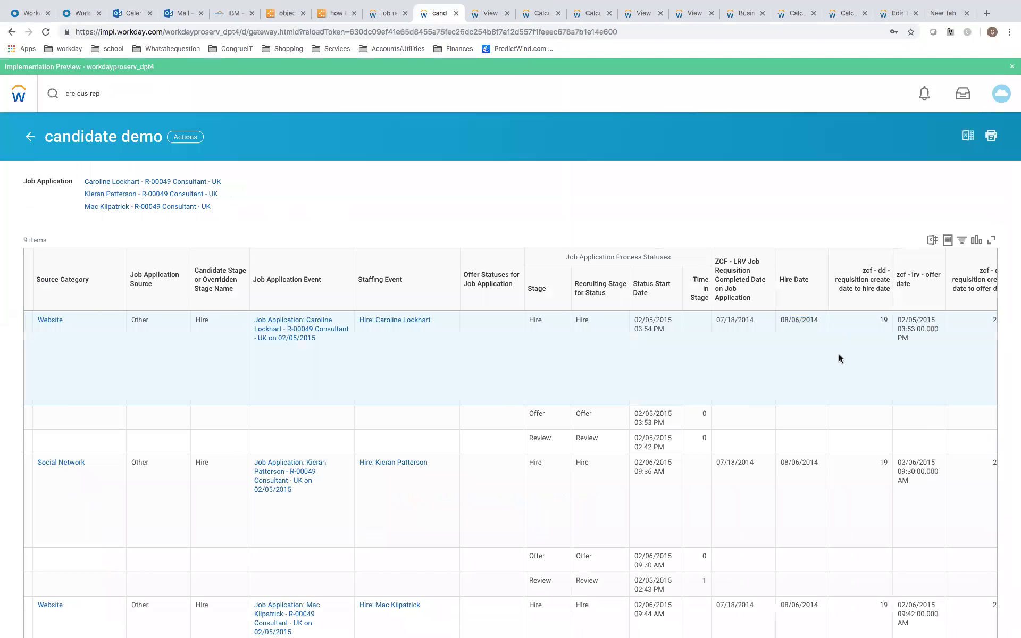
scroll(838, 358, "right", 5)
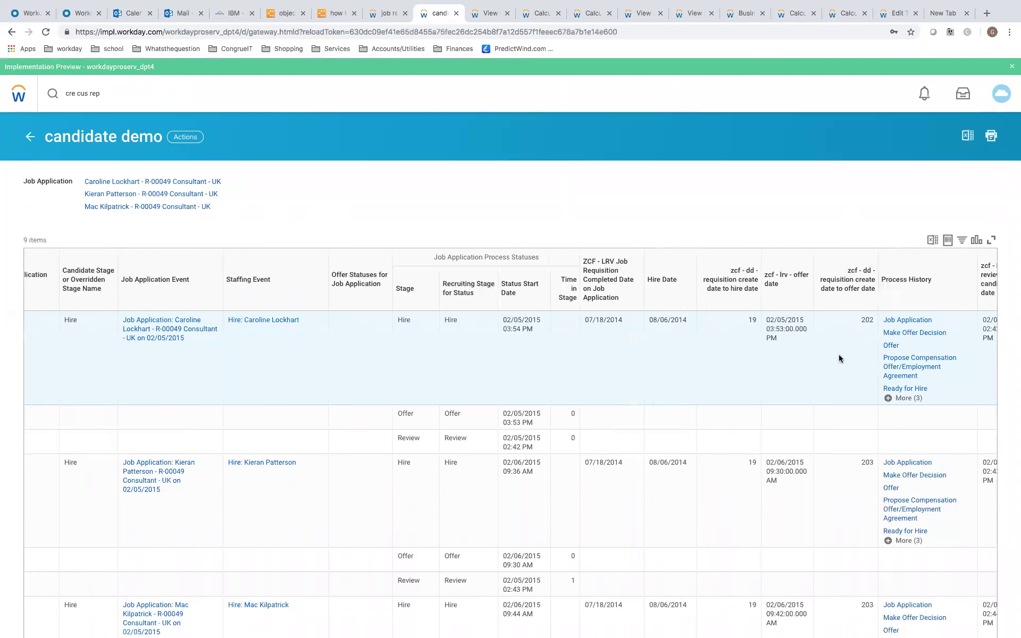
scroll(838, 358, "right", 2)
scroll(839, 358, "right", 1)
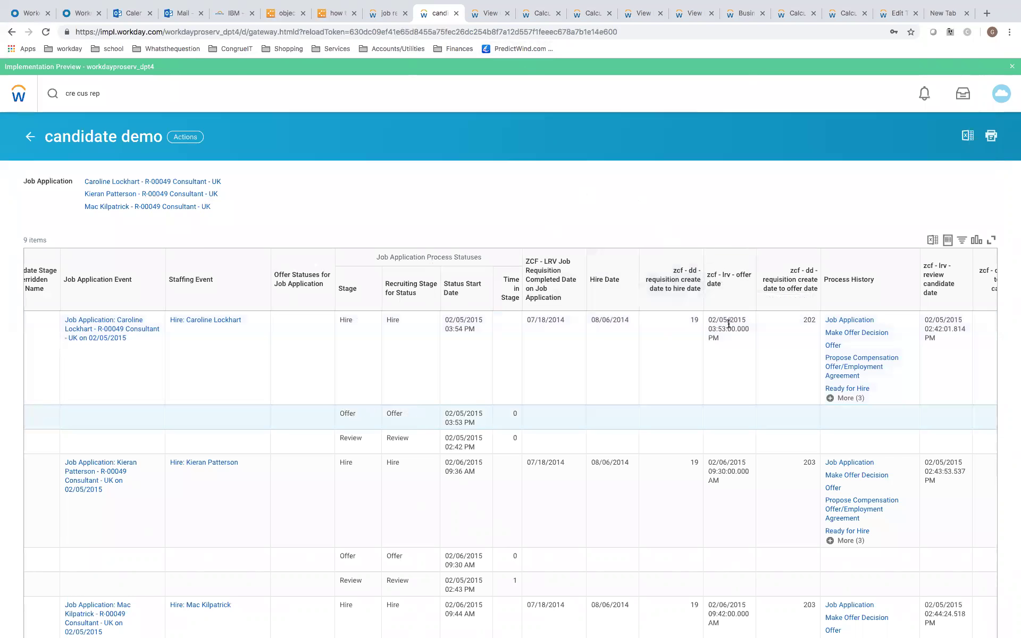
left_click_drag(718, 319, 734, 320)
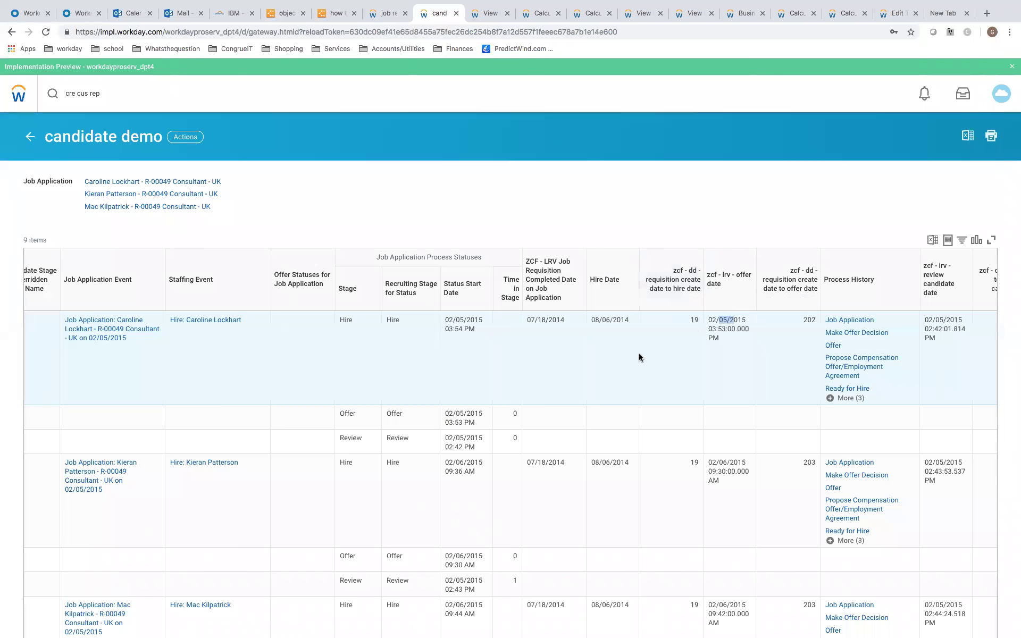
left_click_drag(453, 415, 464, 415)
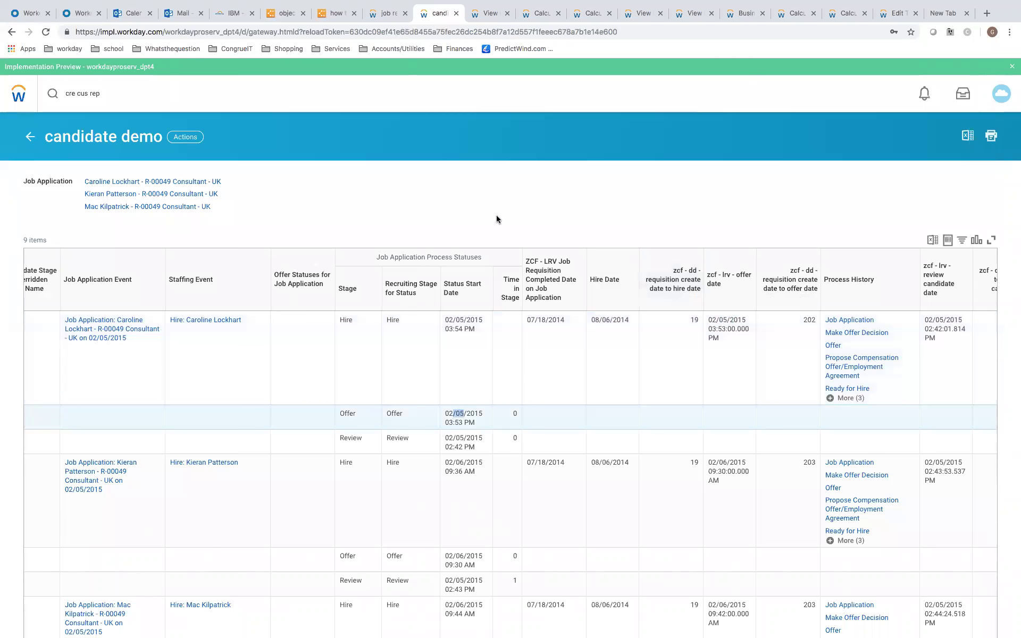
From the candidate demo report definition, open the zcf - lrv - offer date calculation in a new tab
left_click(491, 15)
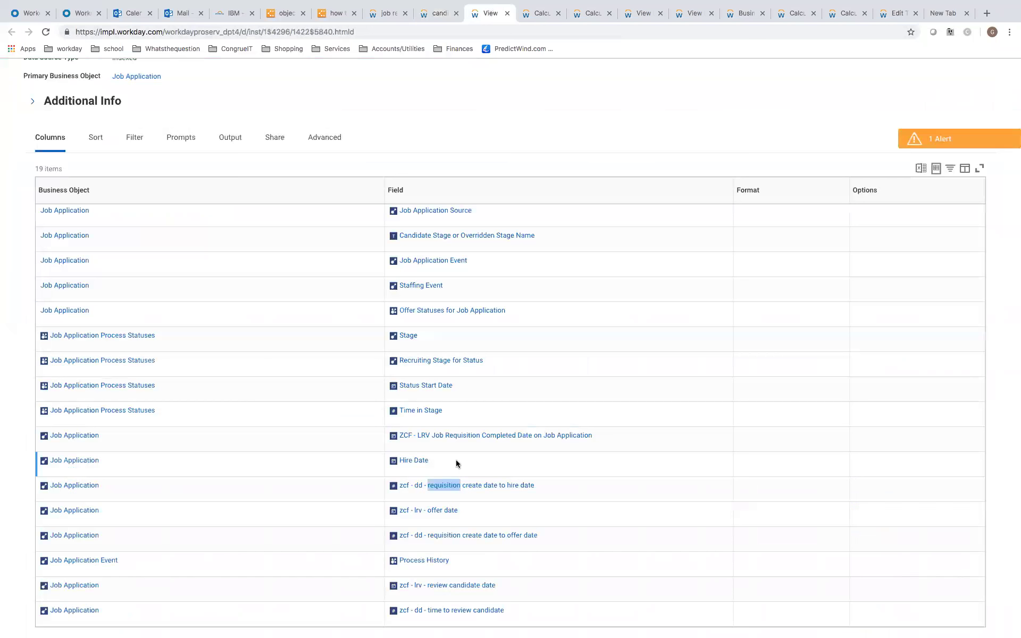
right_click(434, 512)
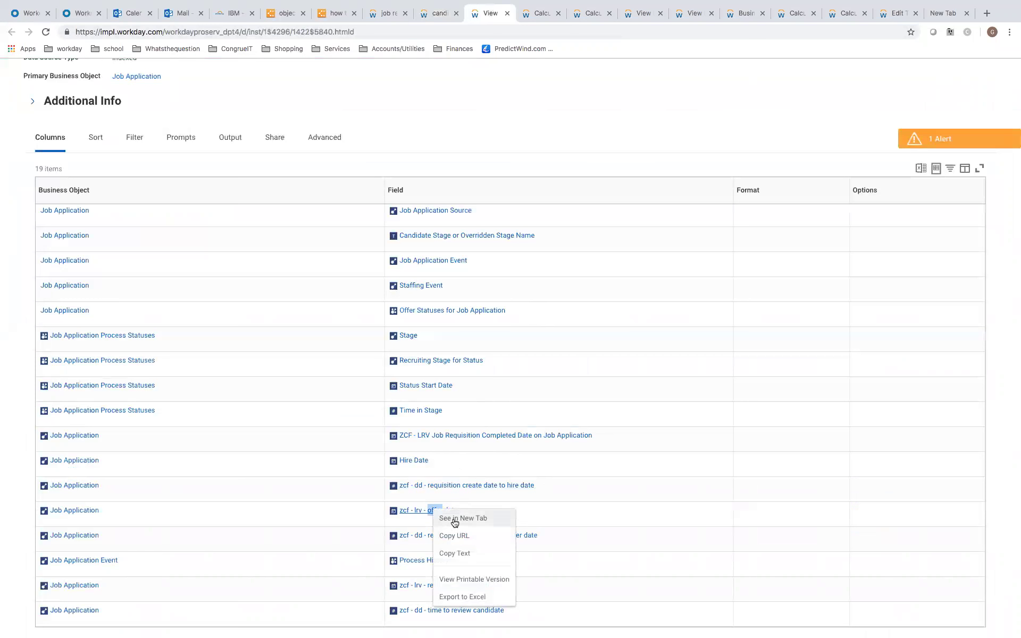
left_click(455, 523)
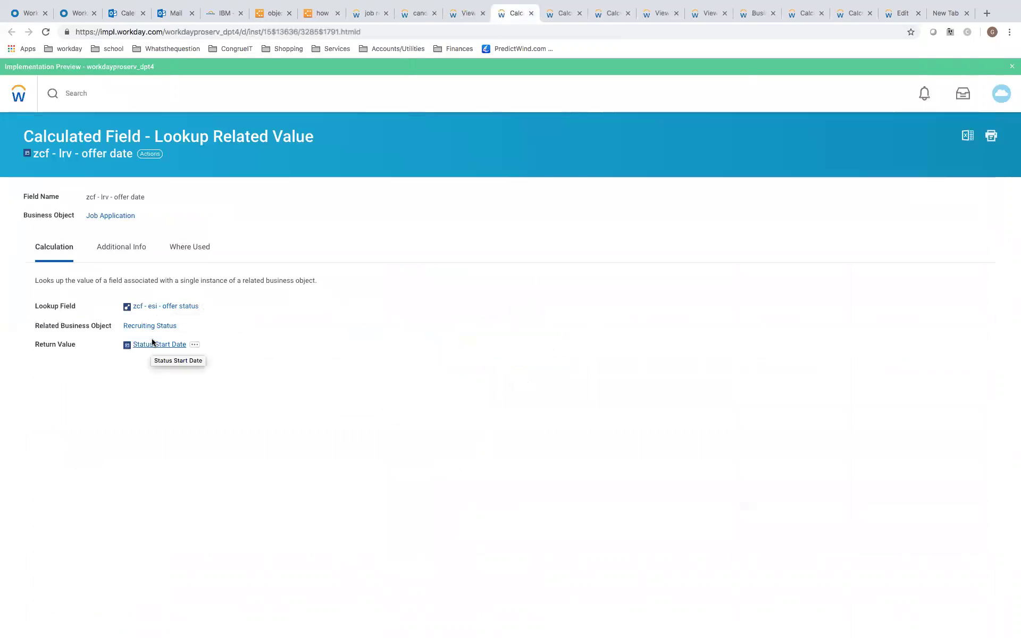
Trace the offer date's lookup field zcf - esi - offer status and its condition zcf - tf - is offer in new tabs
right_click(156, 308)
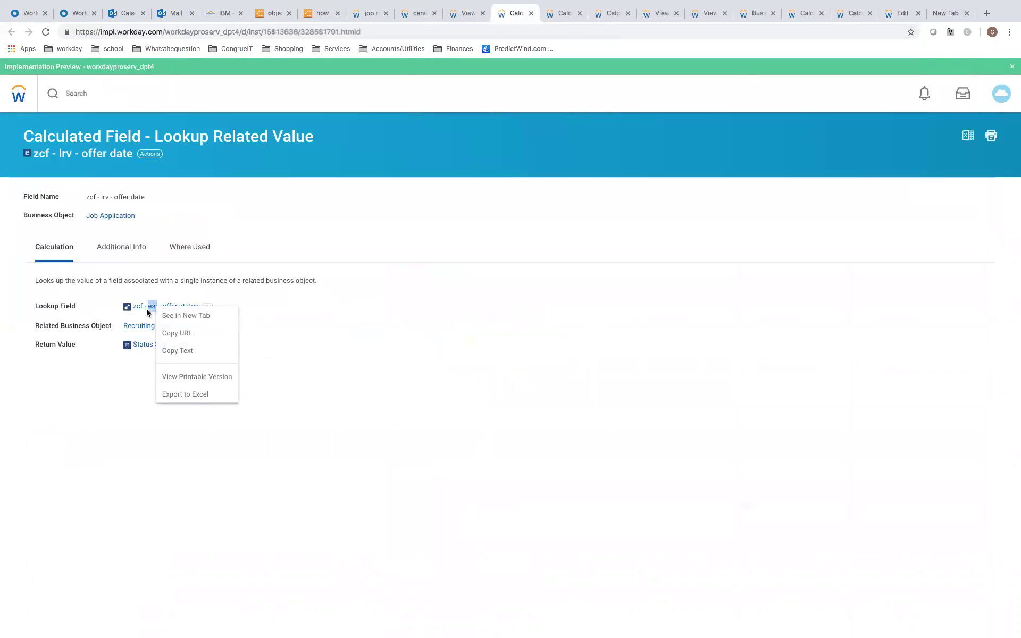
left_click(189, 316)
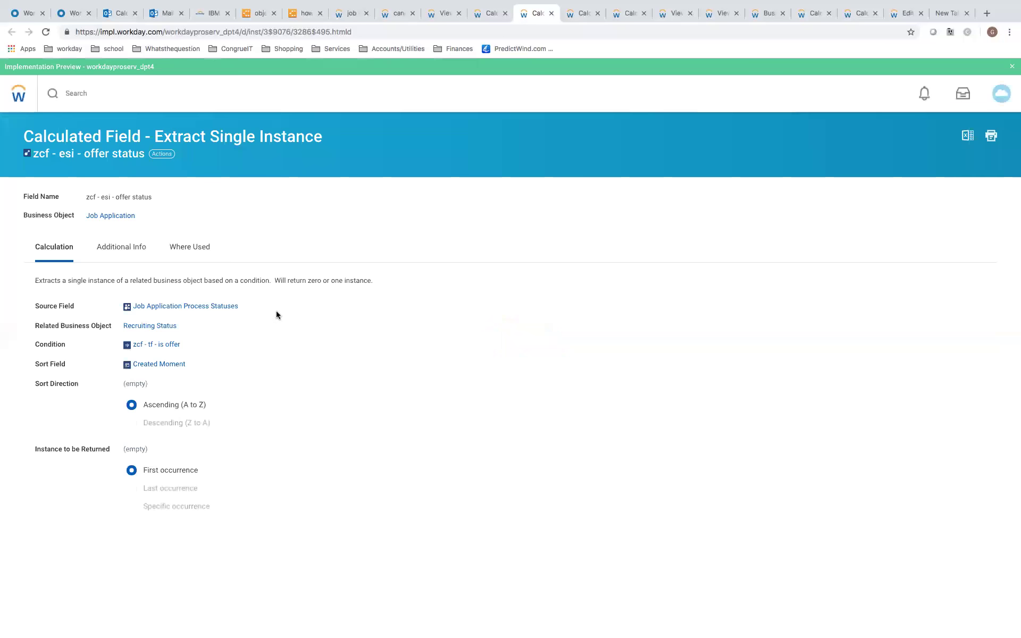
mouse_move(152, 309)
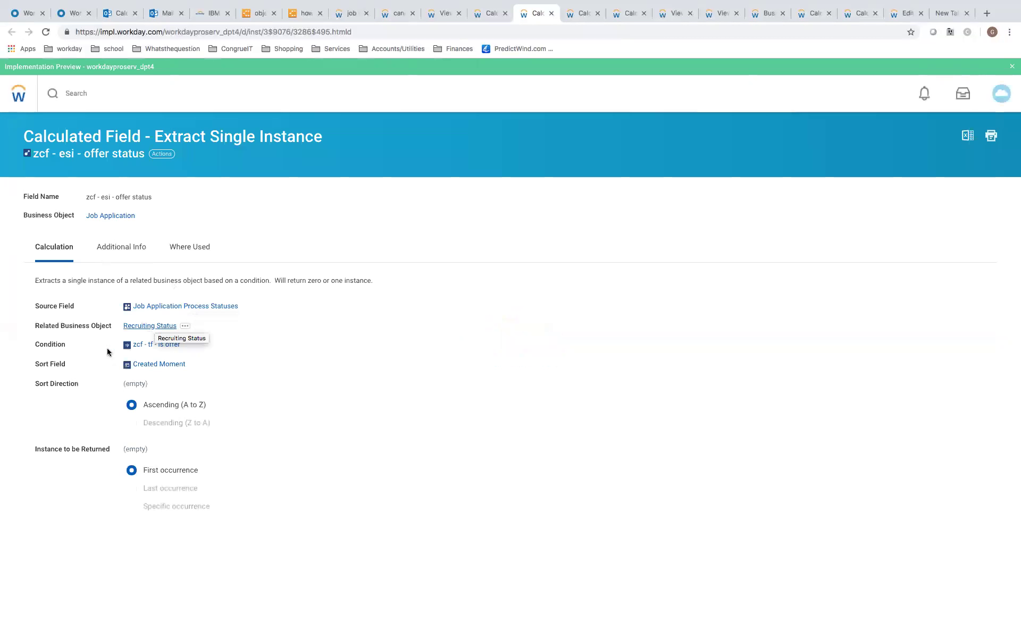
right_click(156, 346)
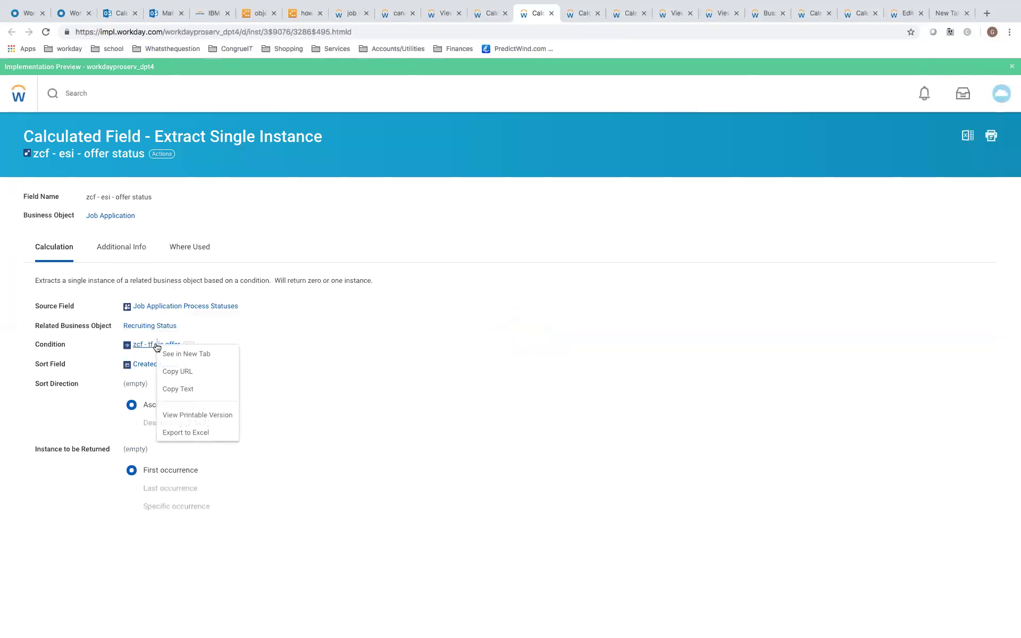
left_click(183, 353)
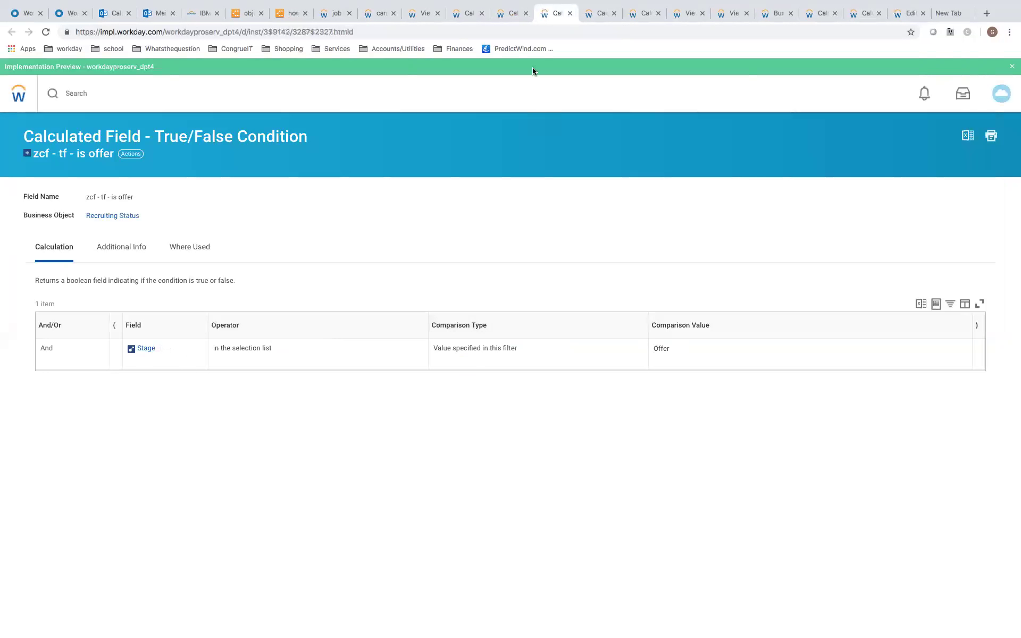
Check the Offer stage's status start date in the candidate demo report and review the is offer, offer status and offer date calculations
left_click(380, 14)
left_click_drag(447, 415, 459, 420)
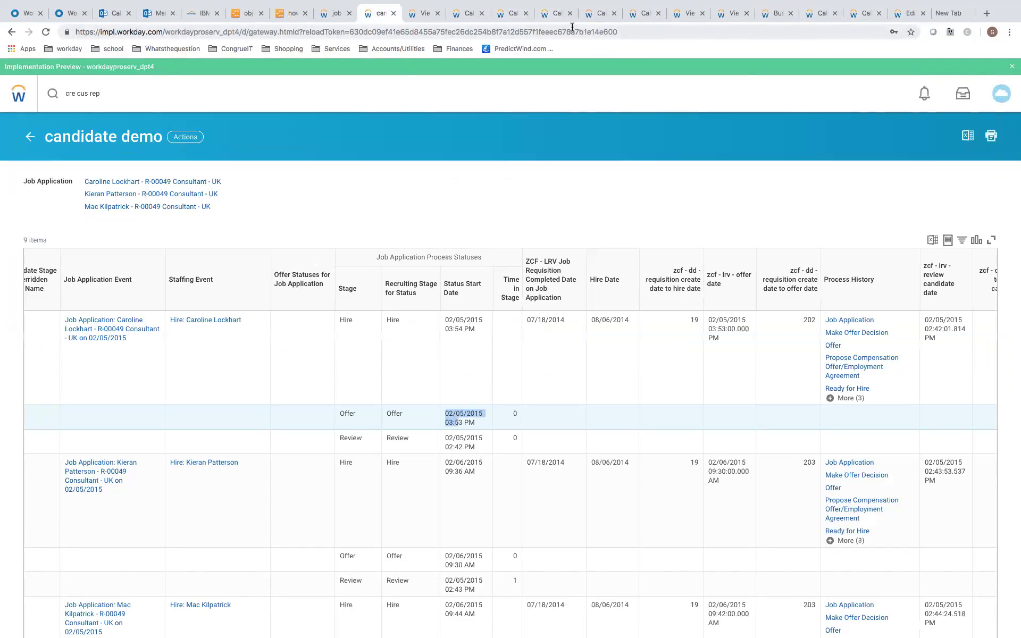
left_click(597, 17)
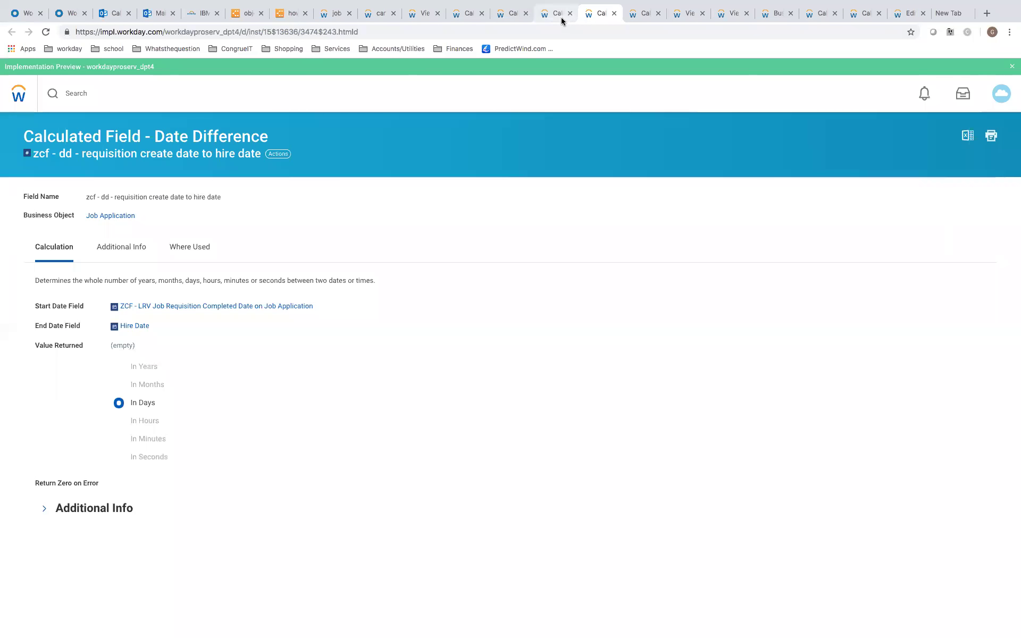
left_click(555, 16)
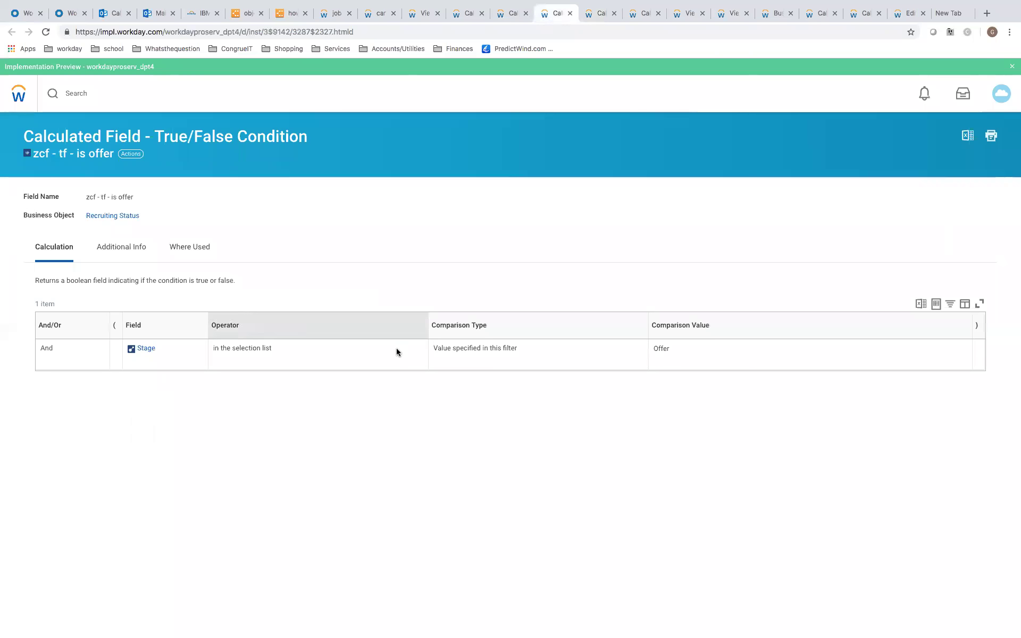
left_click(508, 16)
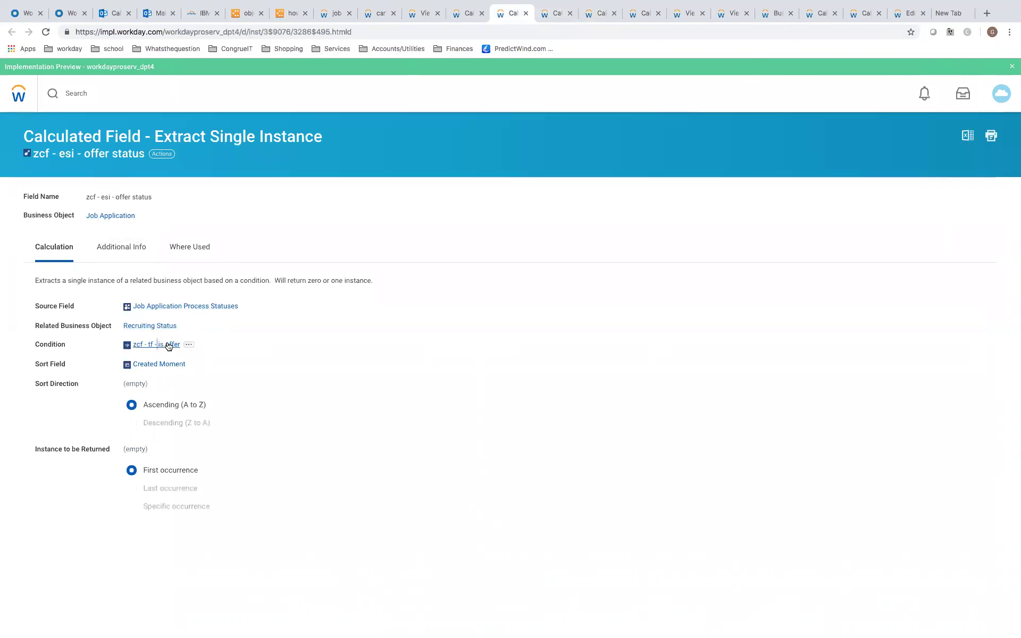
left_click(460, 19)
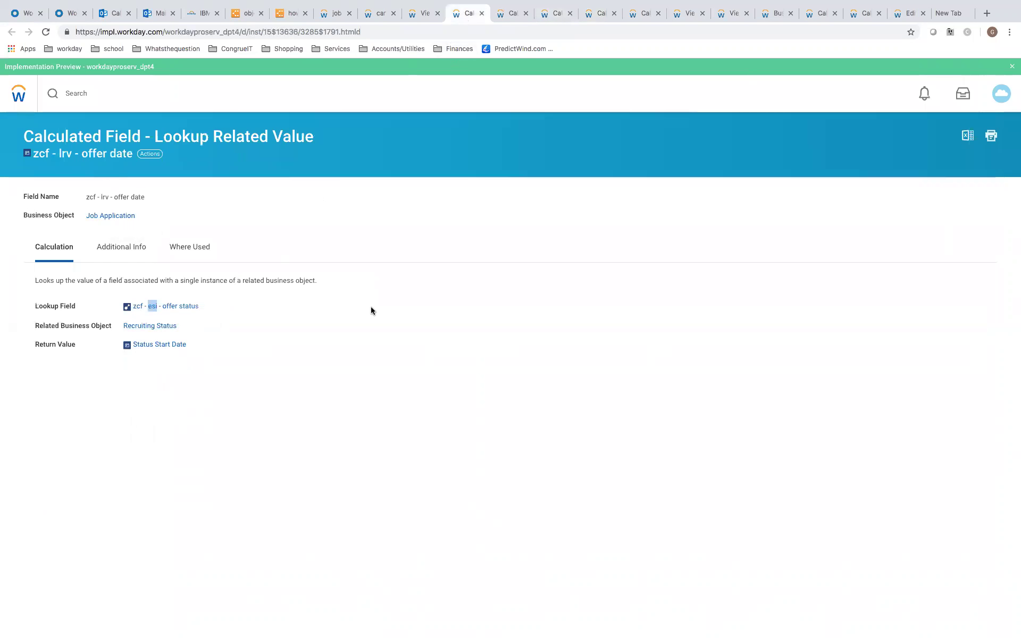
From the candidate demo report definition, open the zcf - dd - requisition create date to offer date calculation in a new tab
left_click(420, 16)
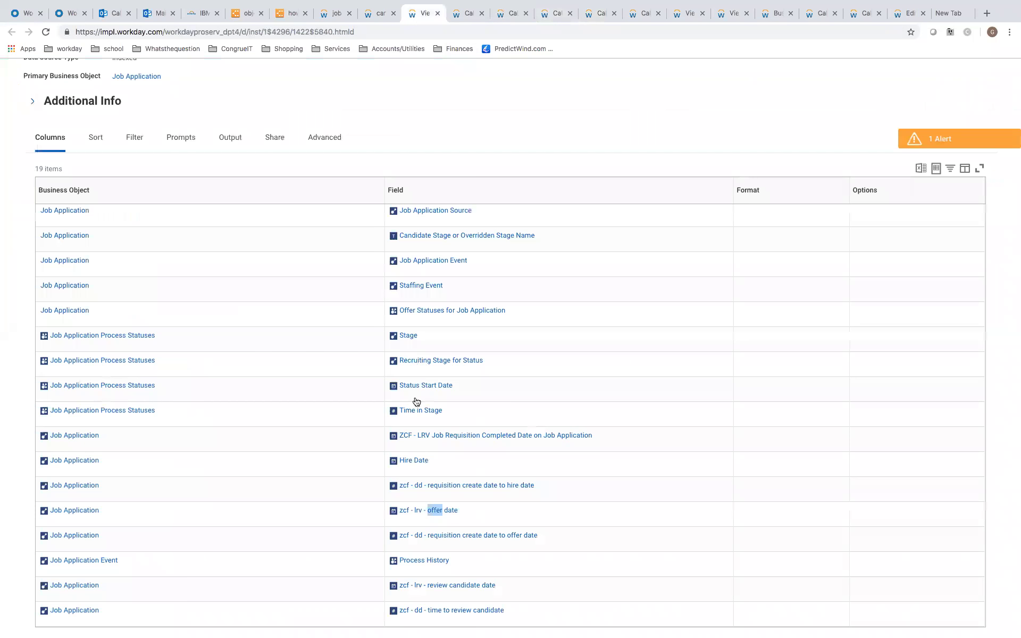
right_click(455, 538)
left_click(490, 449)
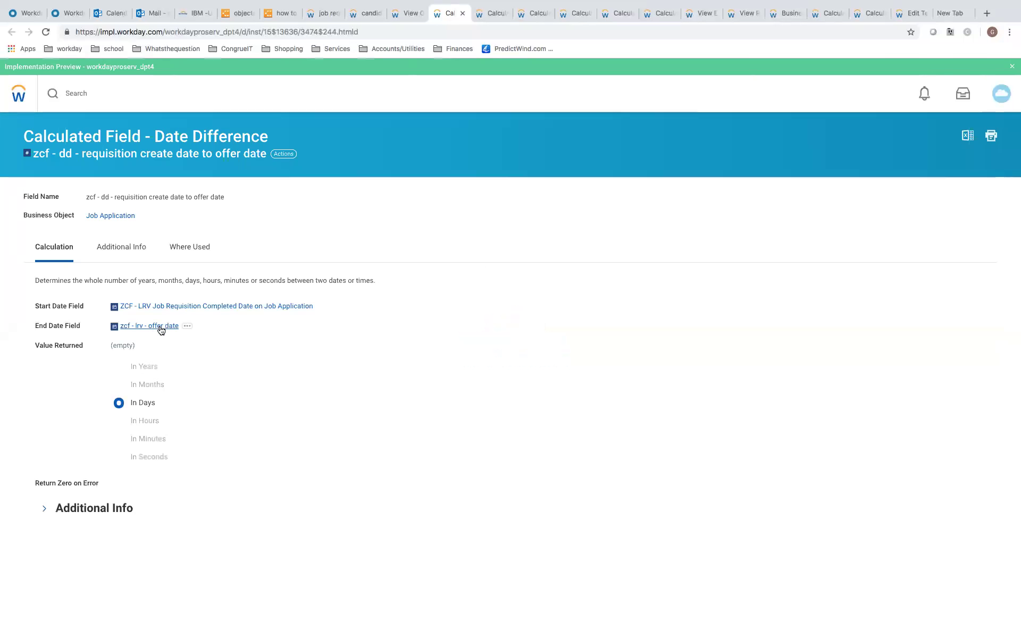
In the candidate demo report, compare the first candidate's requisition completed date, offer date and requisition-to-offer days, and view the time to review candidate column
left_click(401, 17)
left_click(364, 17)
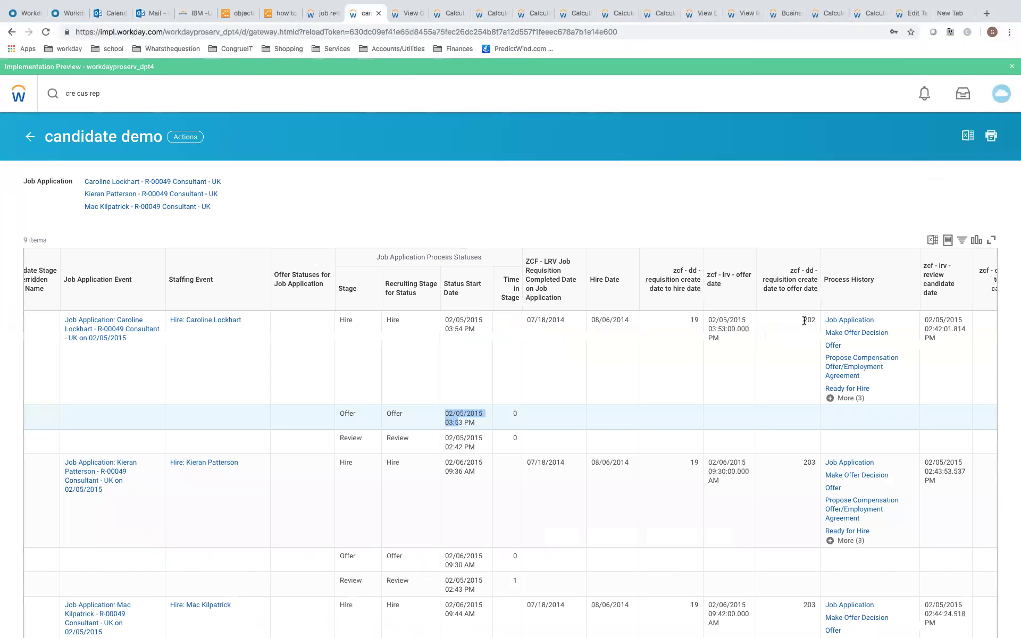
left_click_drag(804, 320, 807, 322)
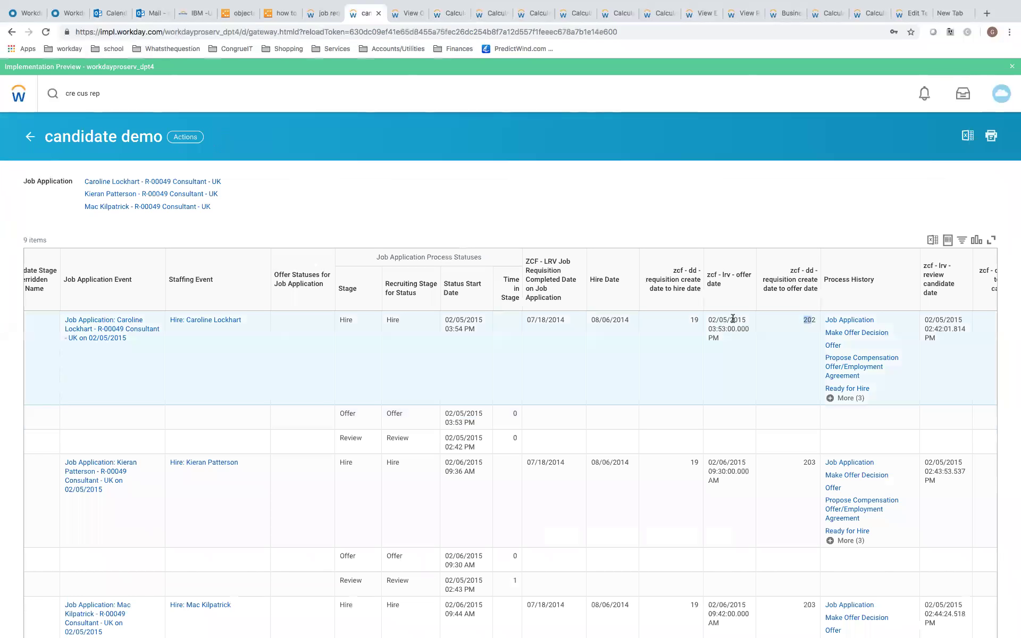
double_click(553, 320)
double_click(737, 321)
double_click(806, 320)
left_click(348, 348)
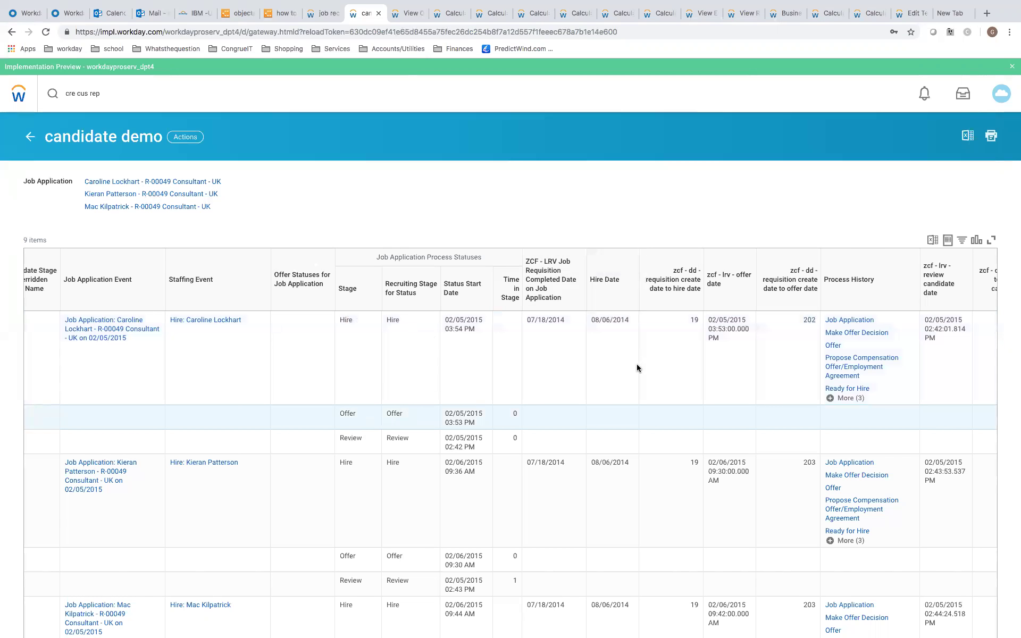
scroll(636, 364, "right", 2)
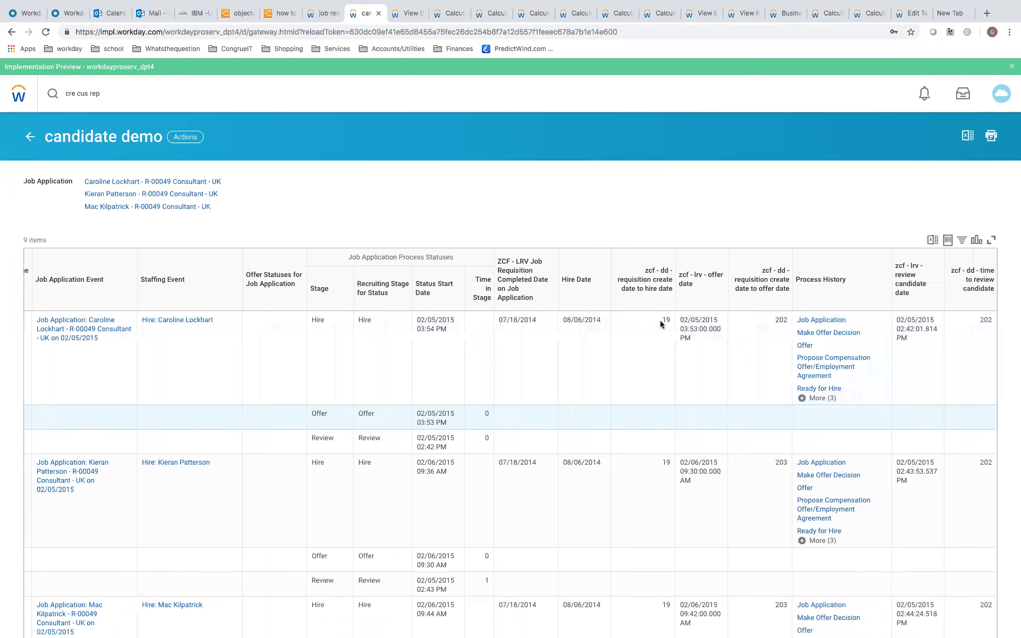
In the Lucidchart requisitions diagram, trace the path from job application through job application event to process history
left_click(237, 16)
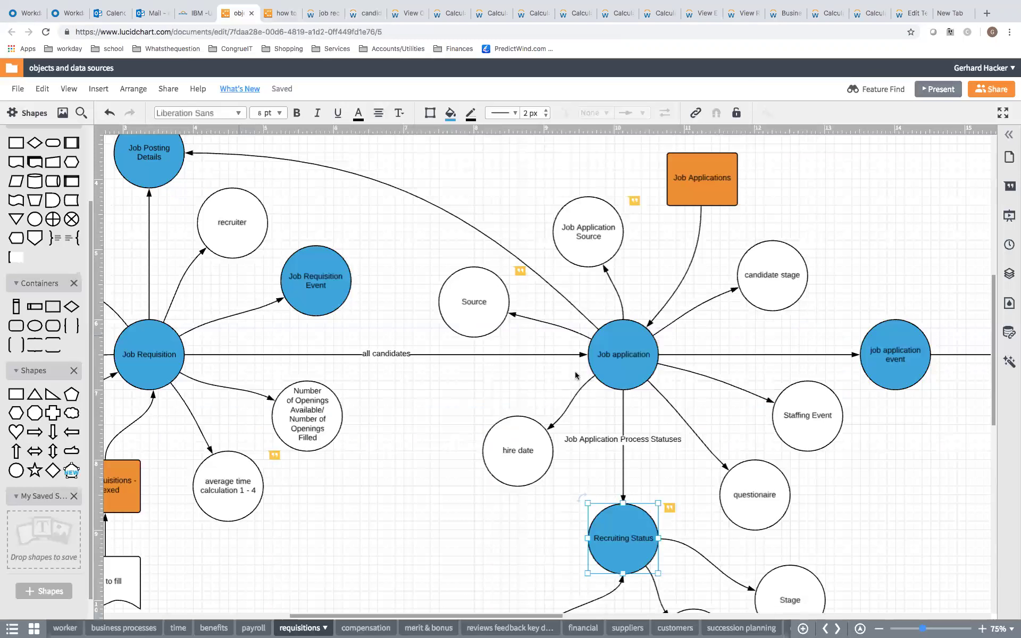
left_click(621, 359)
scroll(756, 375, "right", 2)
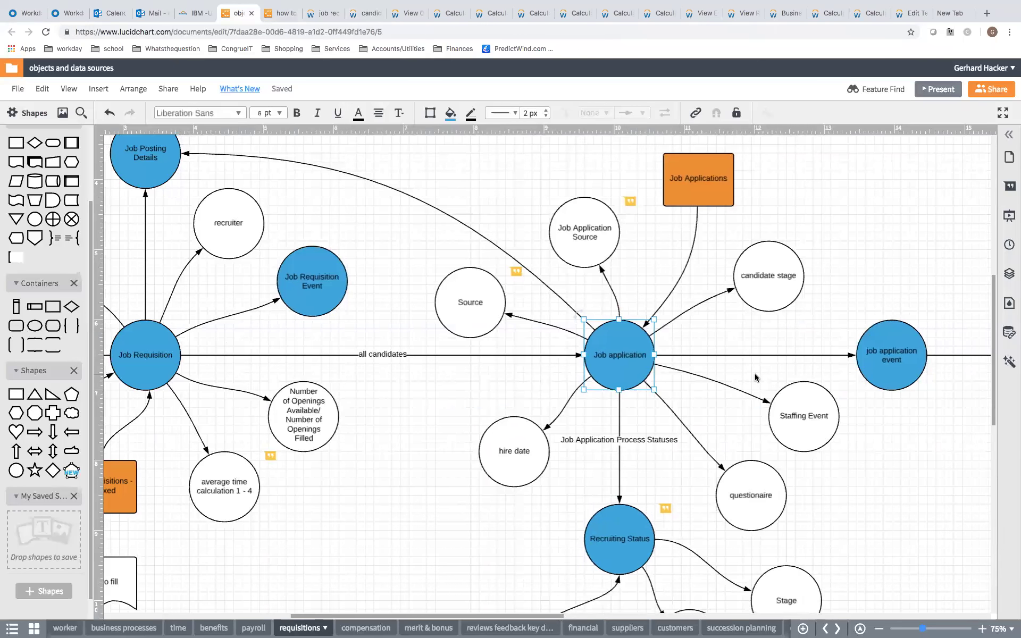
scroll(818, 440, "right", 3)
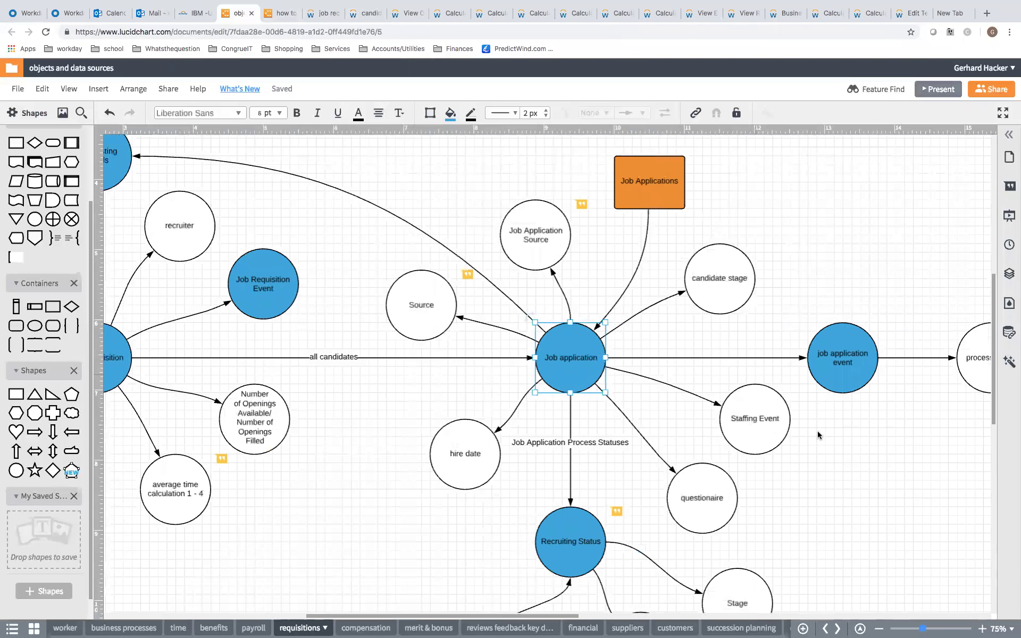
left_click(864, 354)
scroll(821, 447, "right", 5)
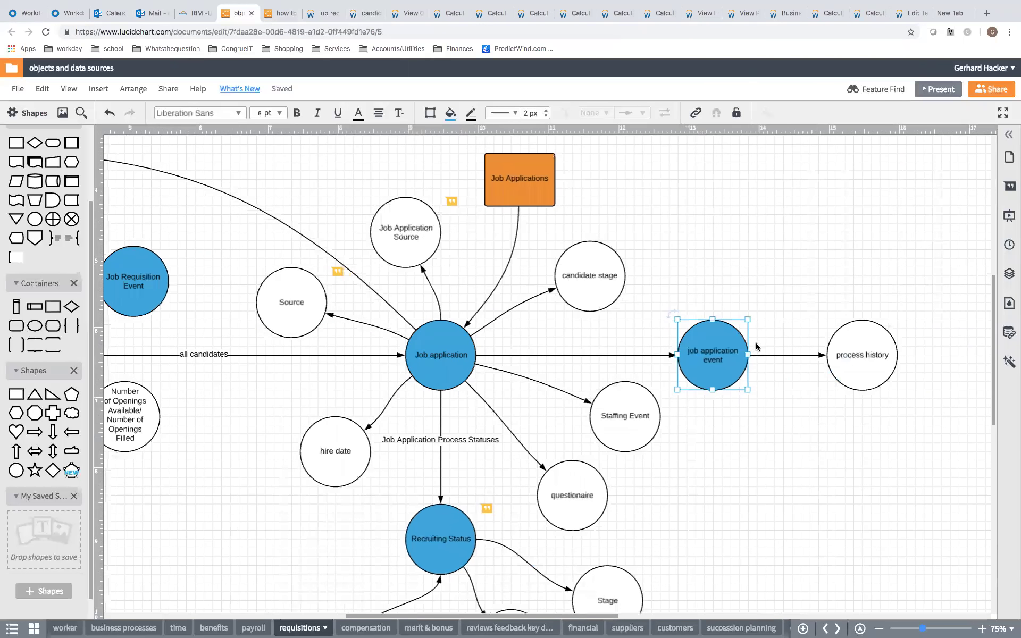
key("Tab")
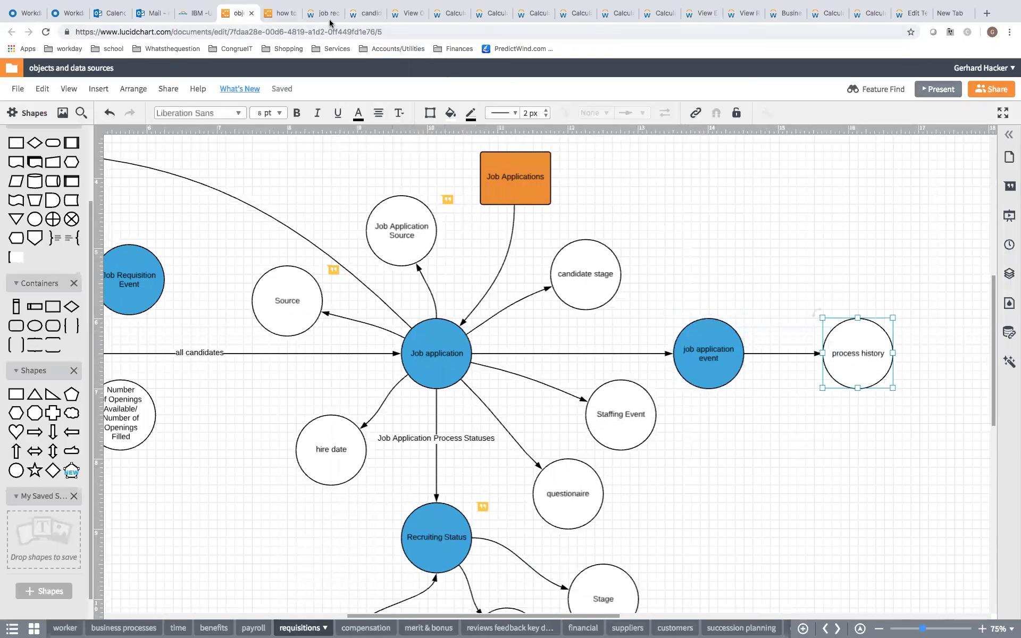
From the candidate demo report, open the first candidate's job application event in a new tab, review its process history and close it
left_click(367, 15)
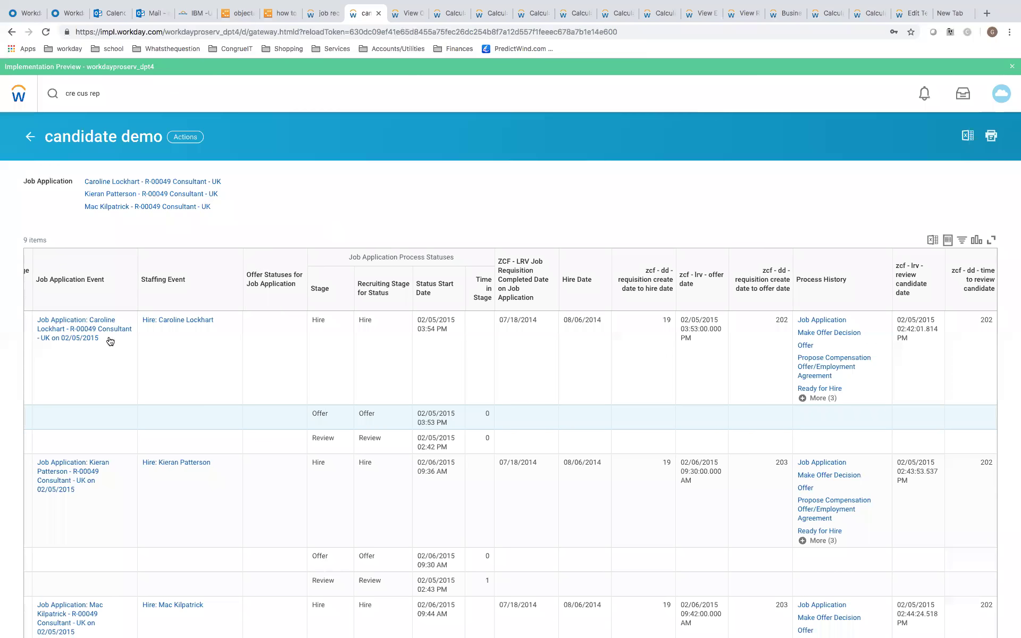
right_click(89, 329)
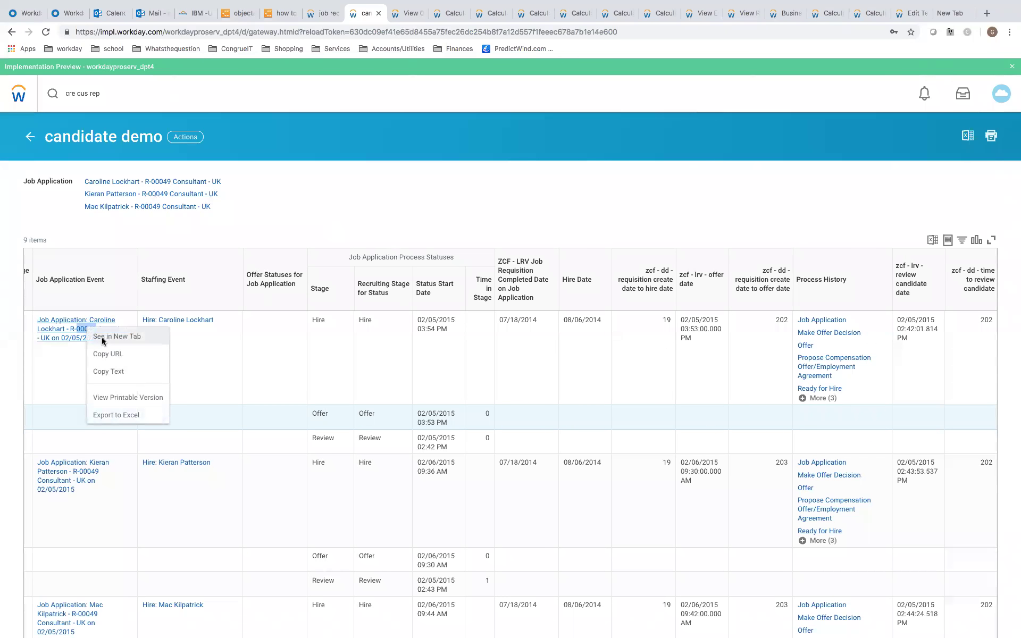
left_click(103, 341)
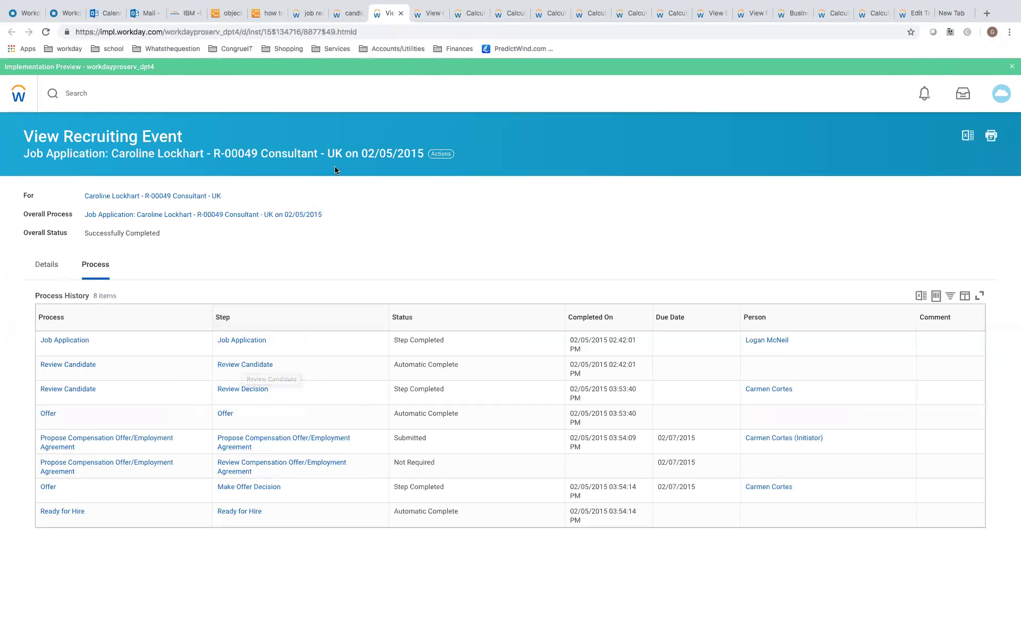
left_click(428, 16)
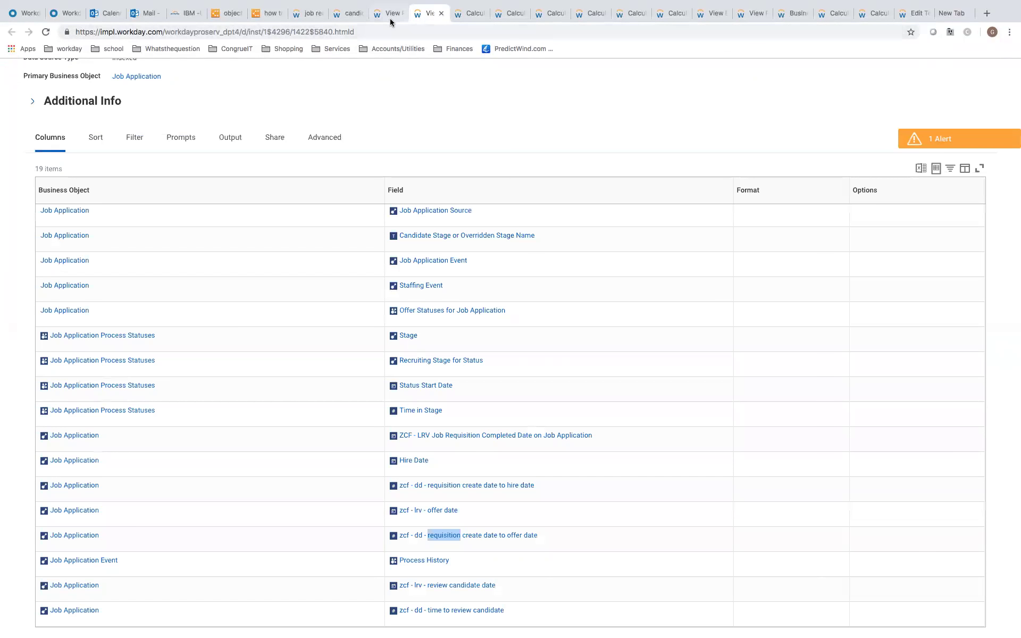
left_click(391, 16)
left_click(401, 13)
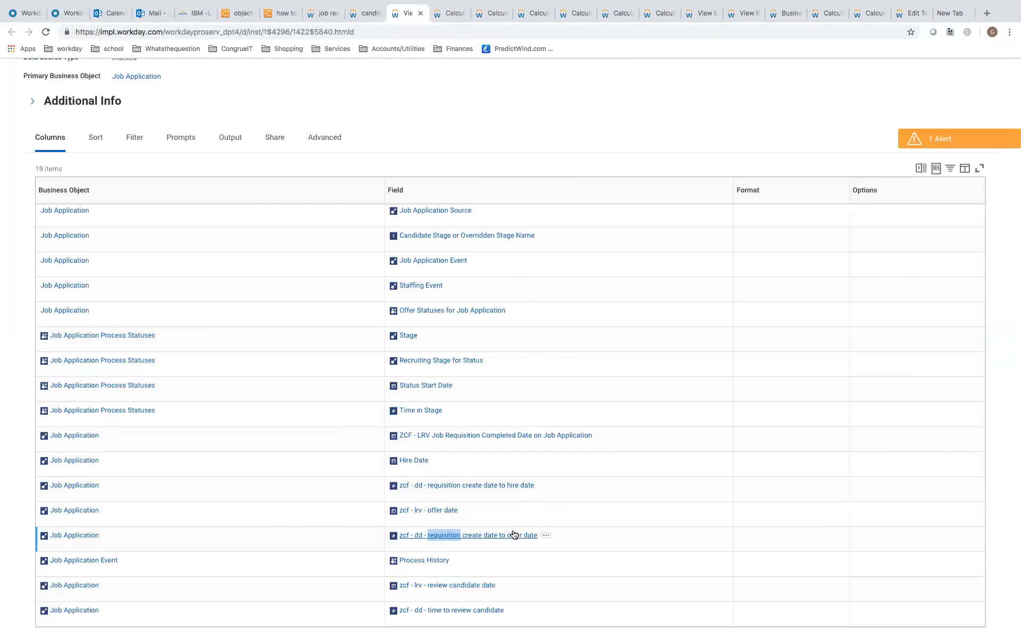
Find the Process History field in the report definition and expand the first candidate's full process history in the candidate demo report
scroll(513, 535, "down", 1)
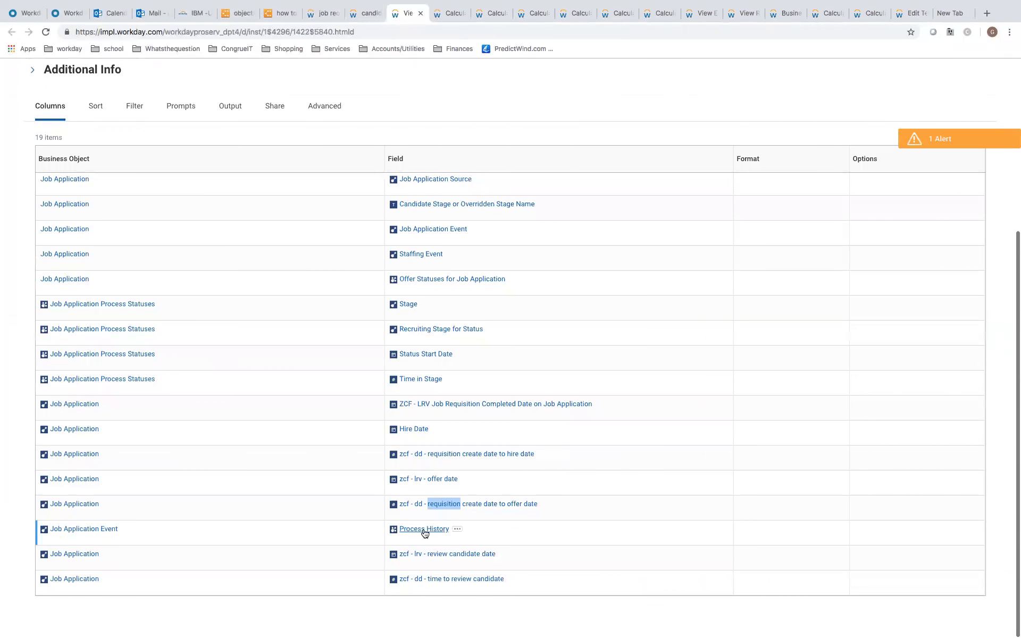
left_click(365, 17)
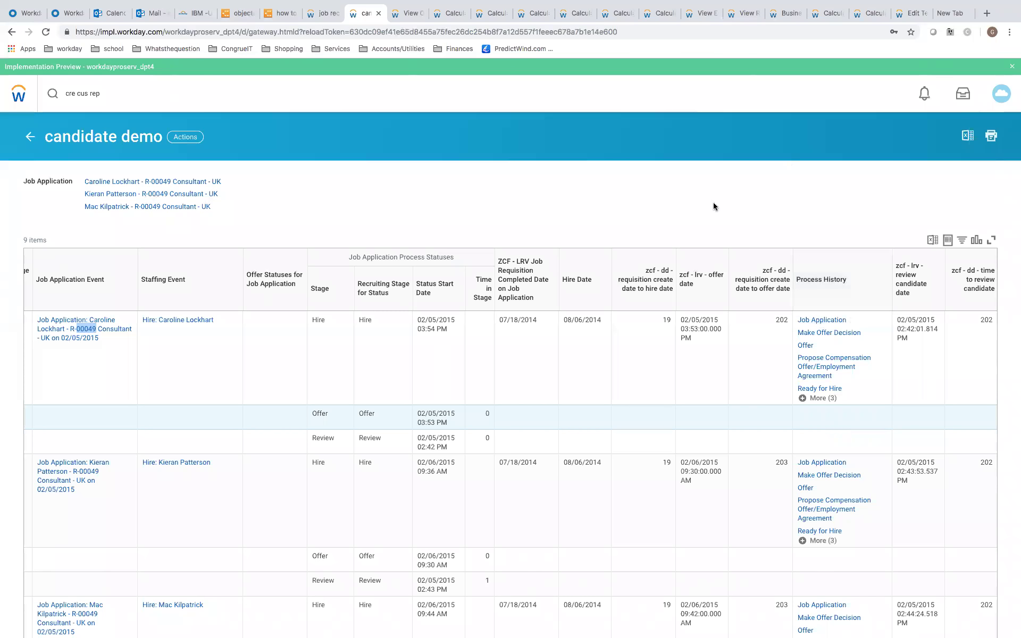
left_click(818, 398)
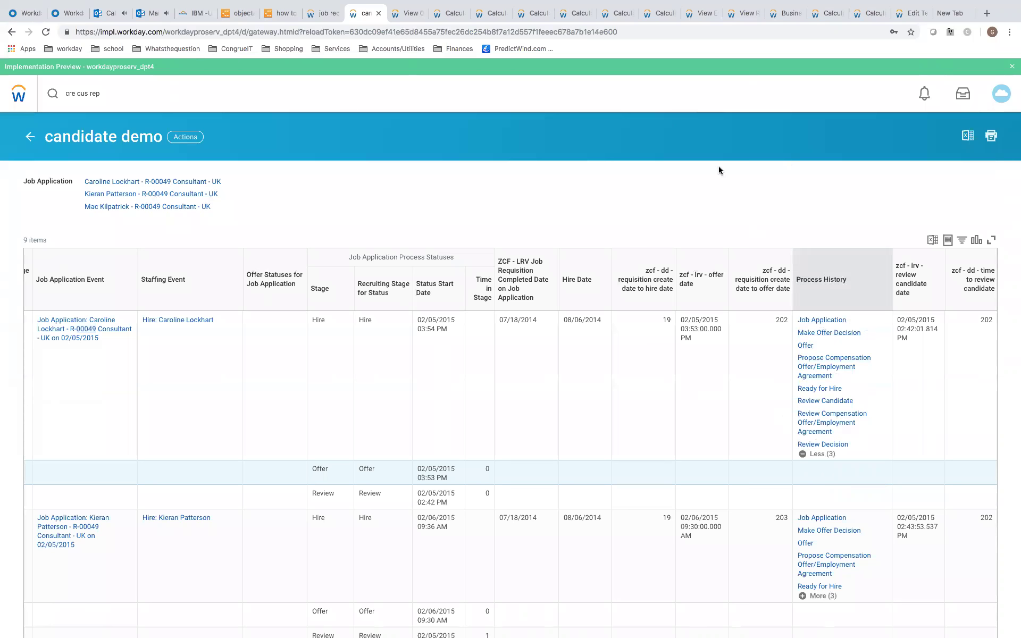
From the report definition, open zcf - lrv - review candidate date and its lookup field zcf - lrv - review candidate step in new tabs
left_click(414, 17)
right_click(460, 554)
left_click(494, 468)
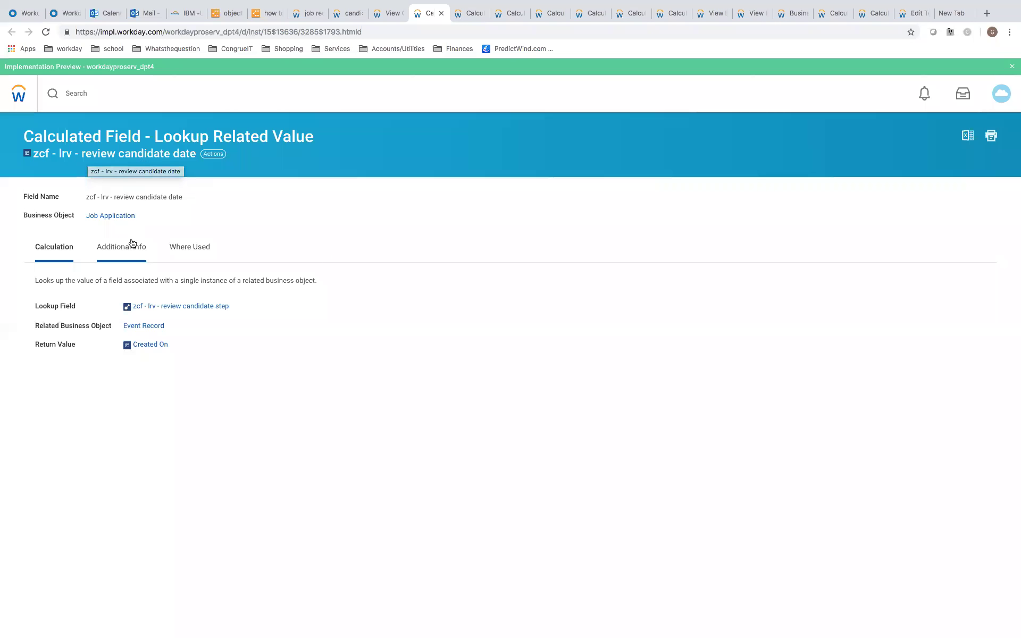
right_click(170, 311)
left_click(188, 317)
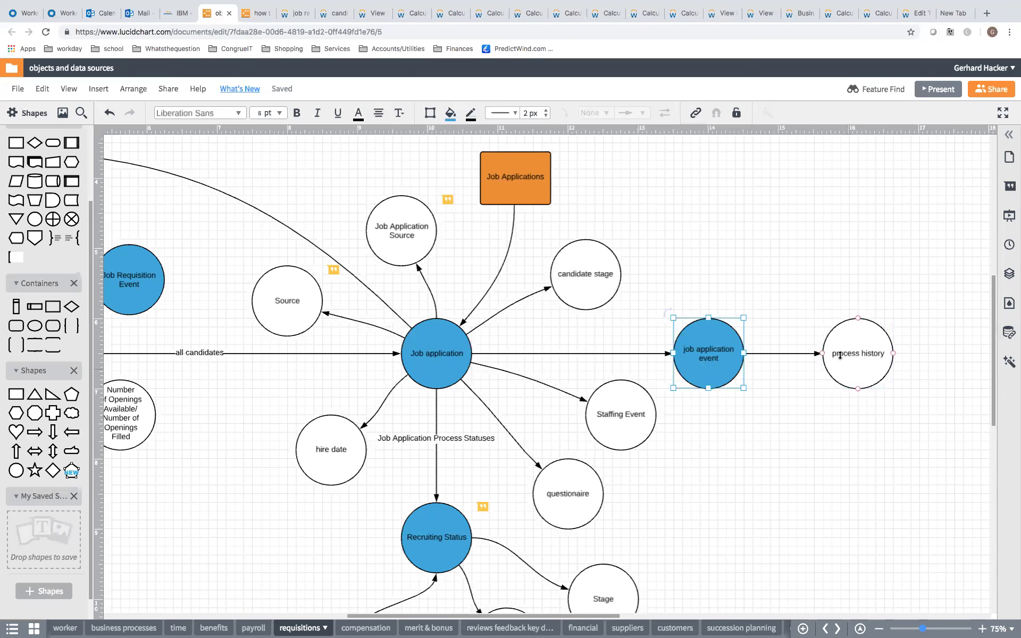
Point out process history in the diagram and open the review candidate step's return value, zcf - esi - review candidate, in a new tab
left_click(845, 354)
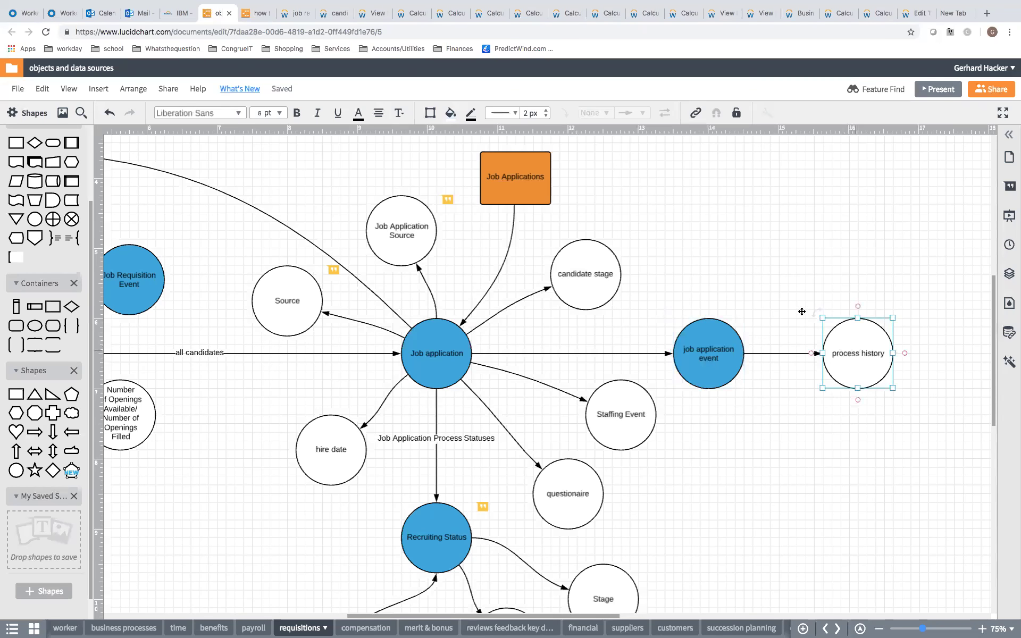
left_click(455, 19)
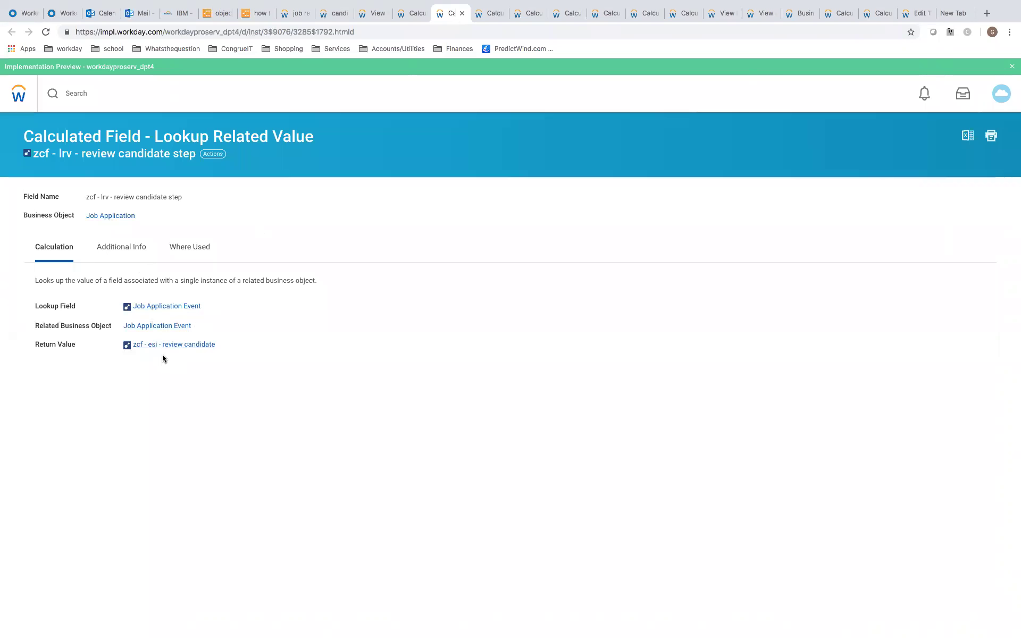
left_click(485, 16)
left_click(449, 14)
right_click(184, 348)
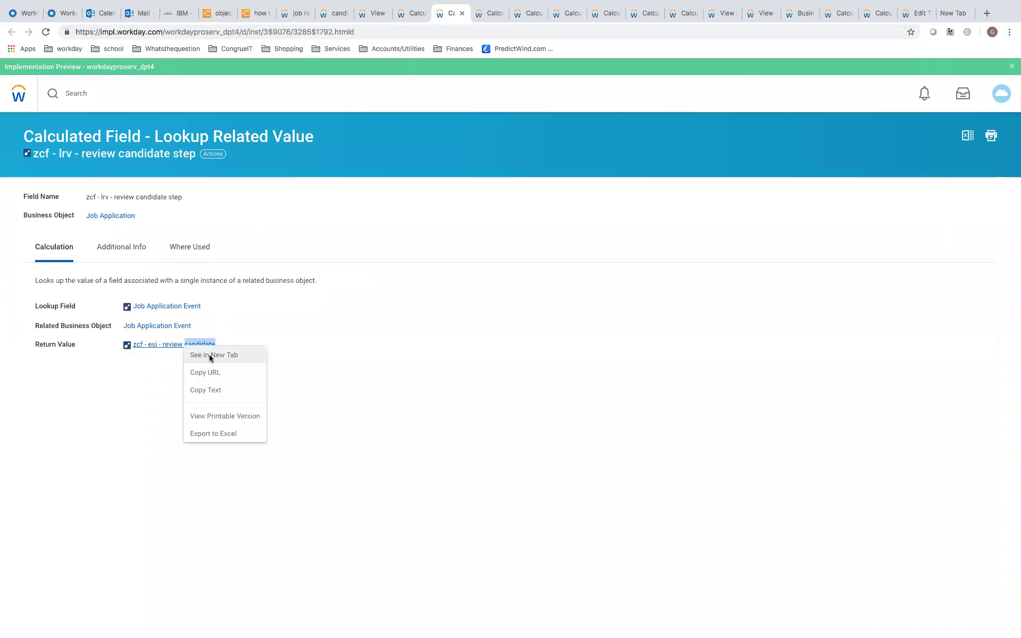
left_click(213, 353)
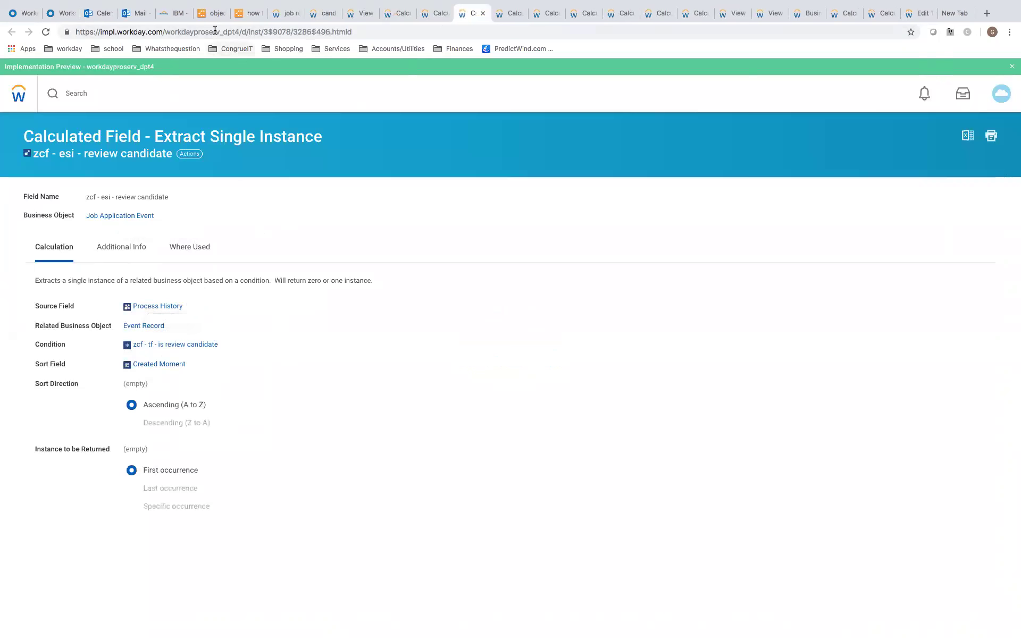
Compare the review candidate extraction with the diagram and open its condition zcf - tf - is review candidate in a new tab
left_click(210, 15)
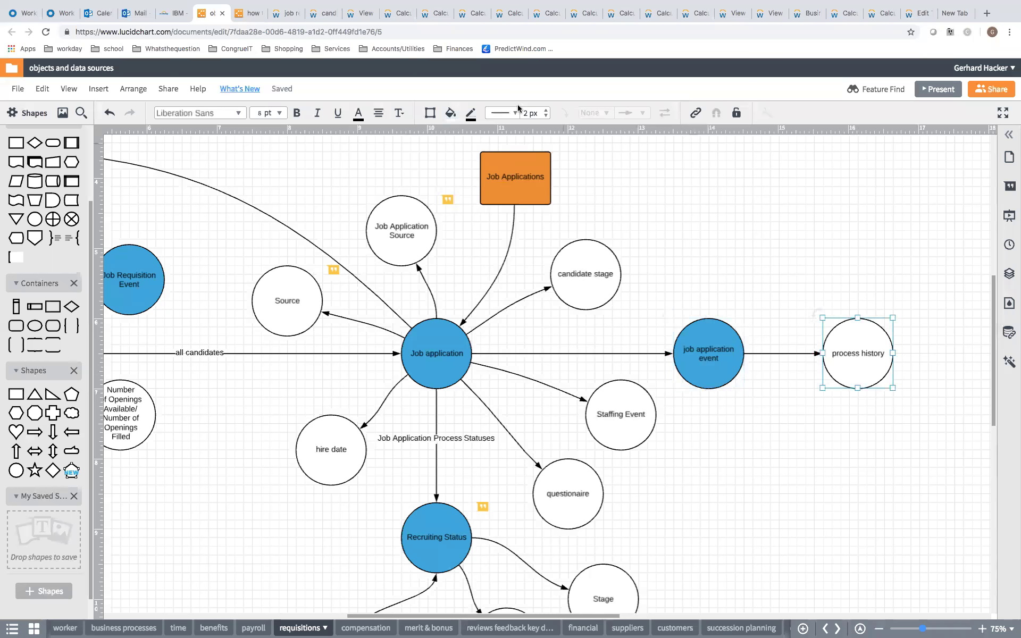
left_click(472, 15)
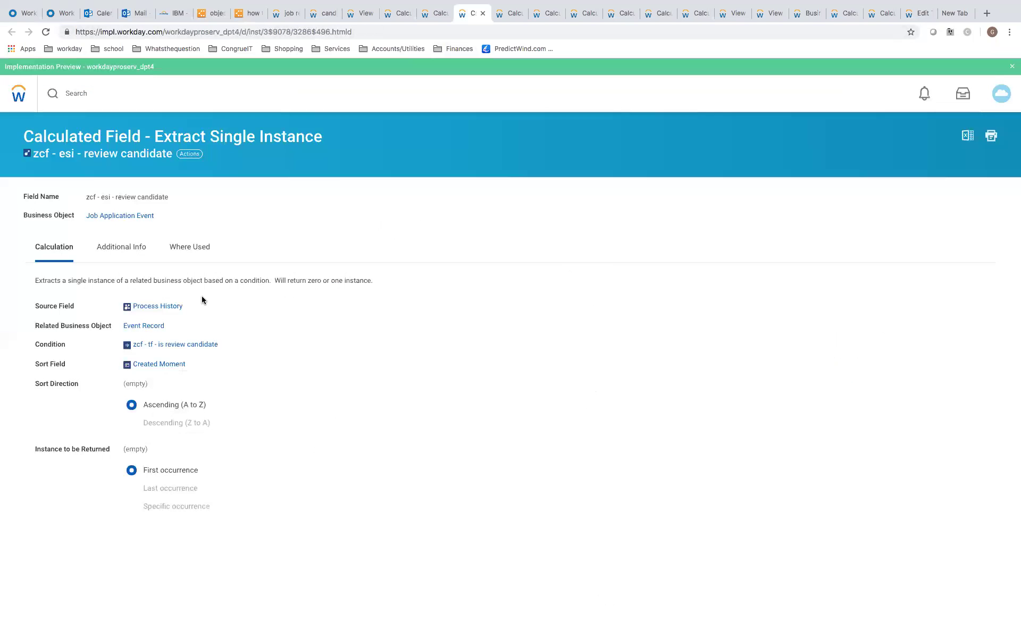
right_click(168, 347)
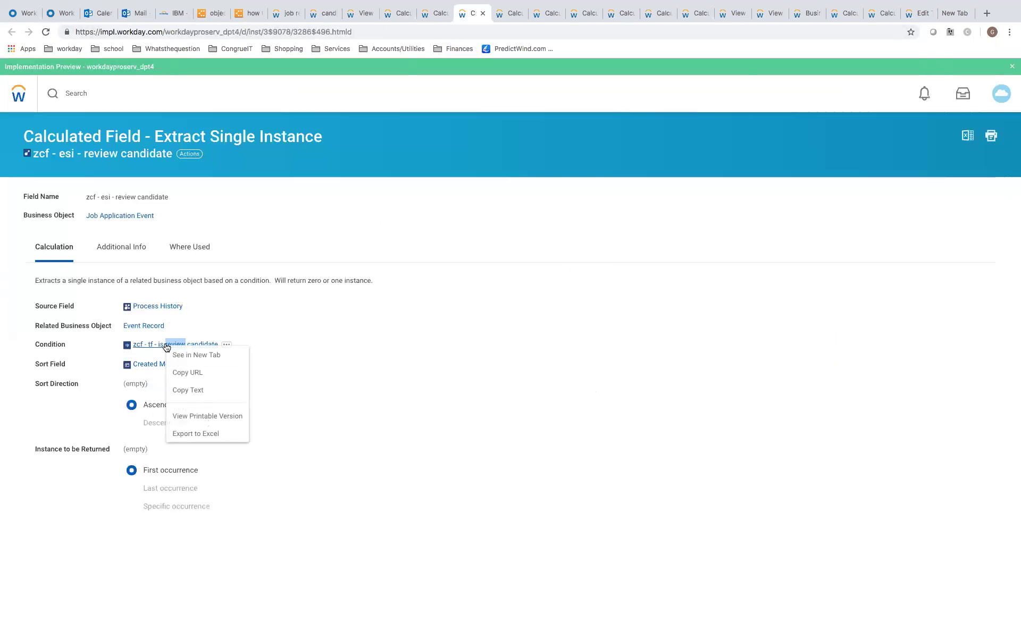
left_click(190, 354)
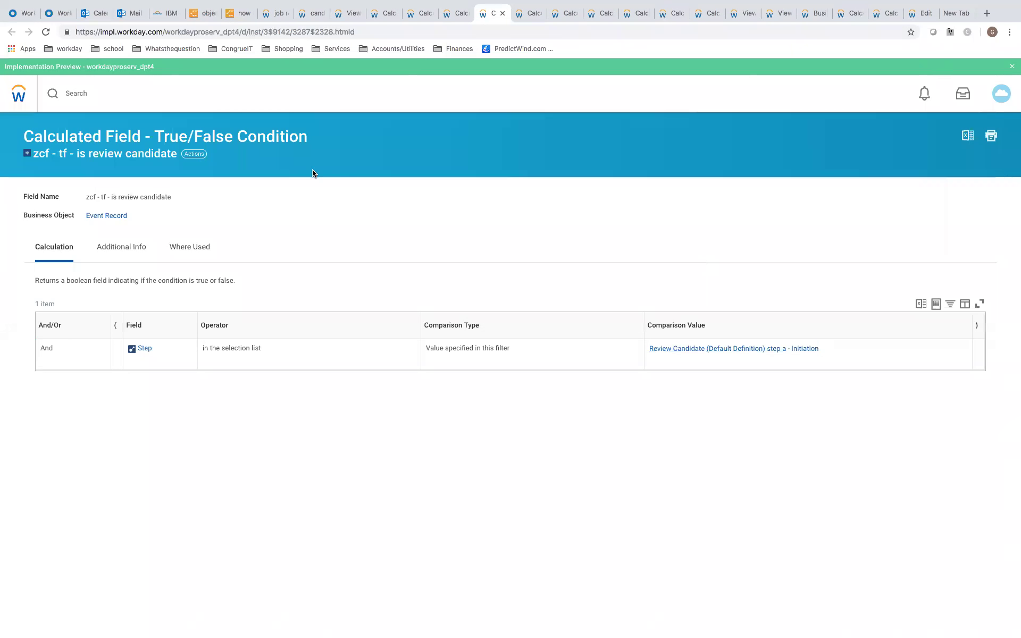
Edit the calculated field zcf - tf - is review candidate and add a condition row with the field Step
left_click(201, 155)
mouse_move(240, 237)
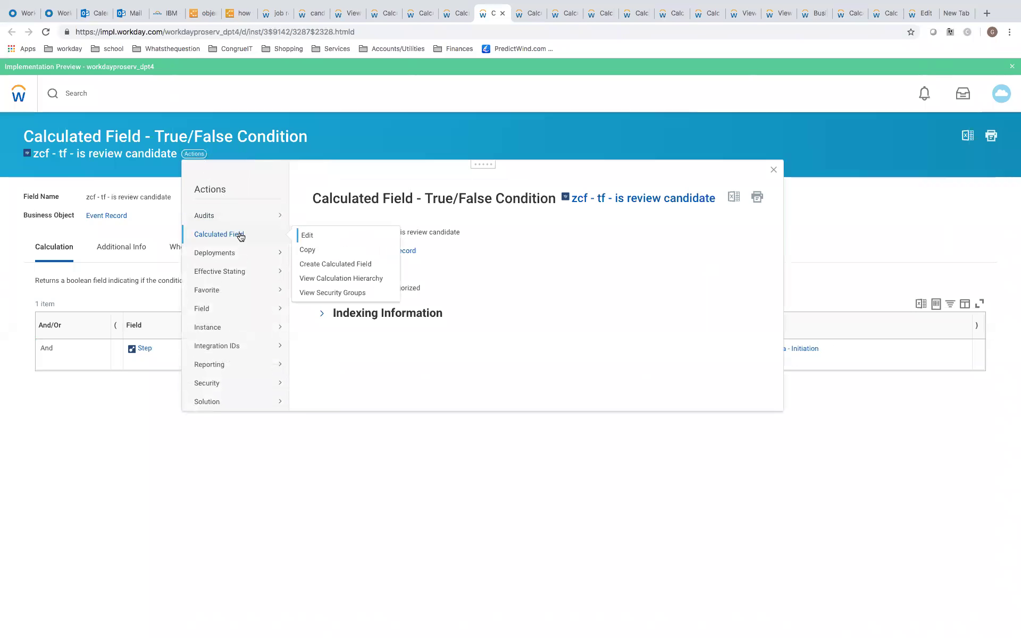
left_click(309, 236)
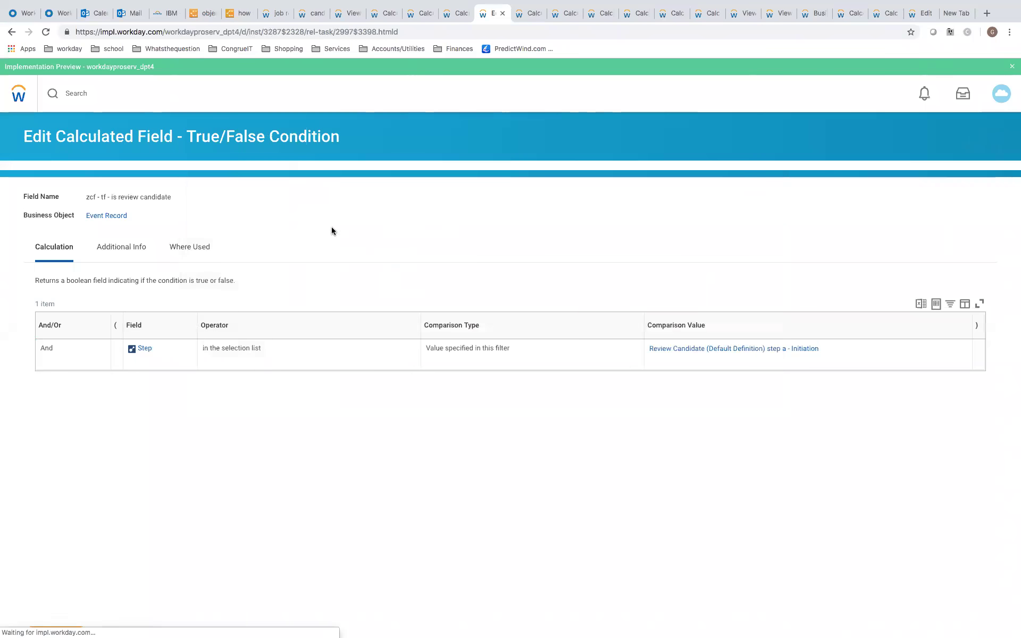
left_click(54, 334)
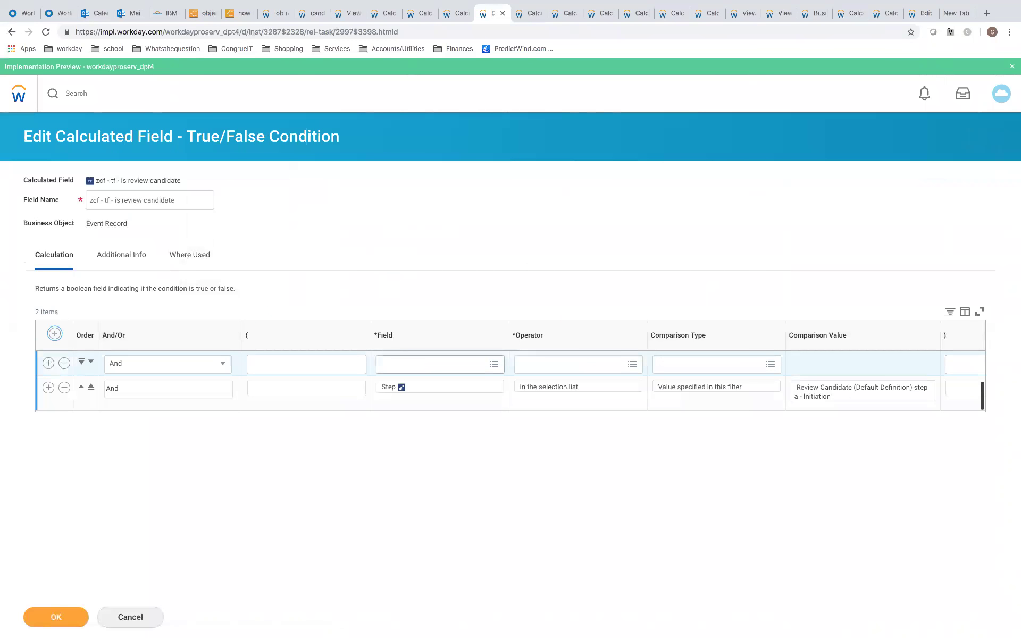
left_click(405, 365)
type("step")
key("Return")
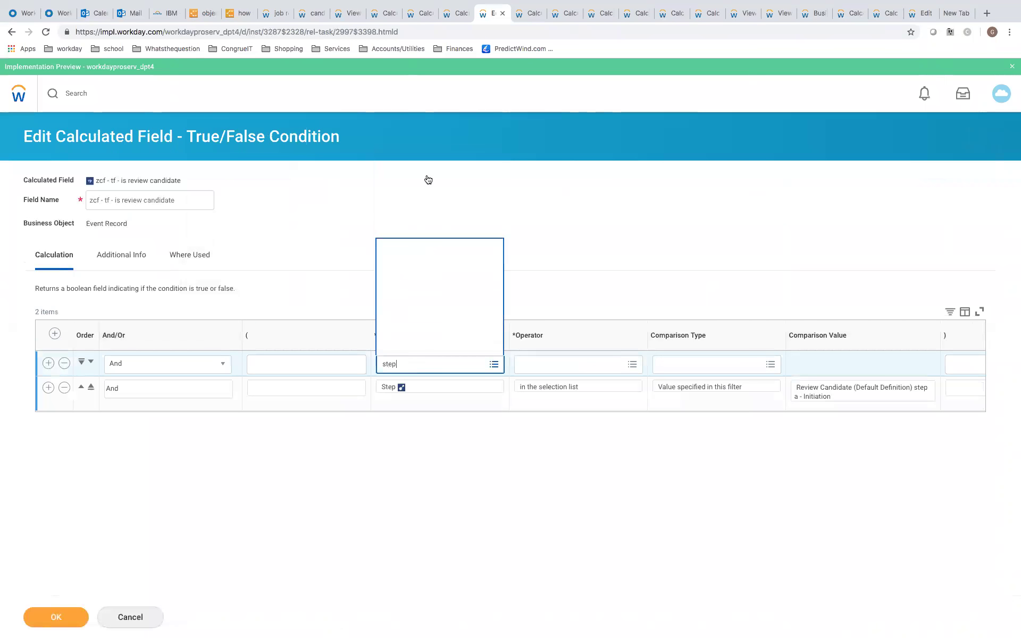
left_click(428, 179)
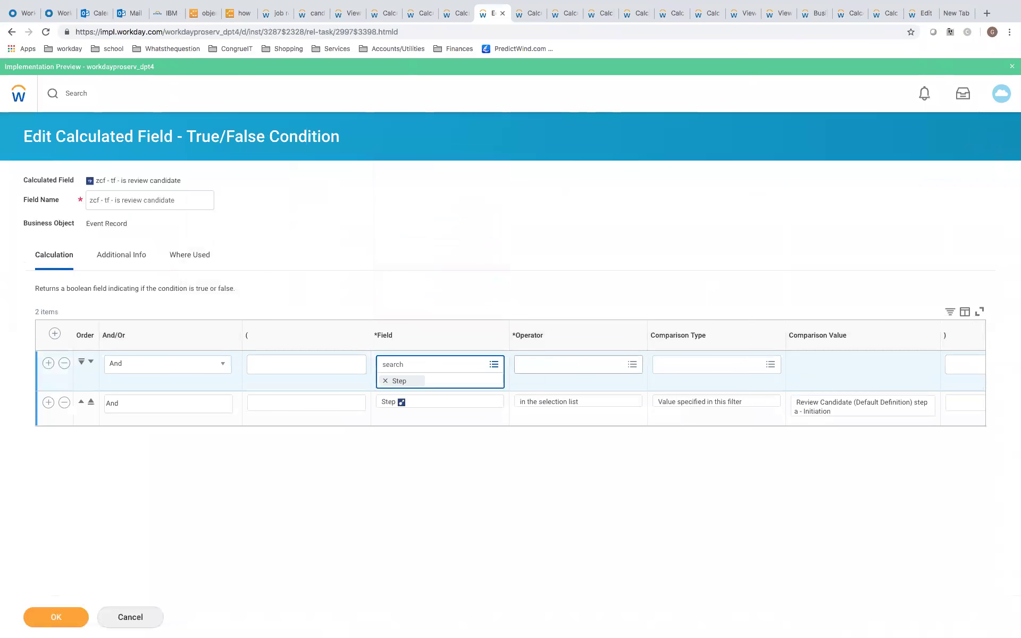
Set the new row to in the selection list with Value specified in this filter, and search comparison values for "review cand"
left_click(568, 365)
type("in sel list")
key("Return")
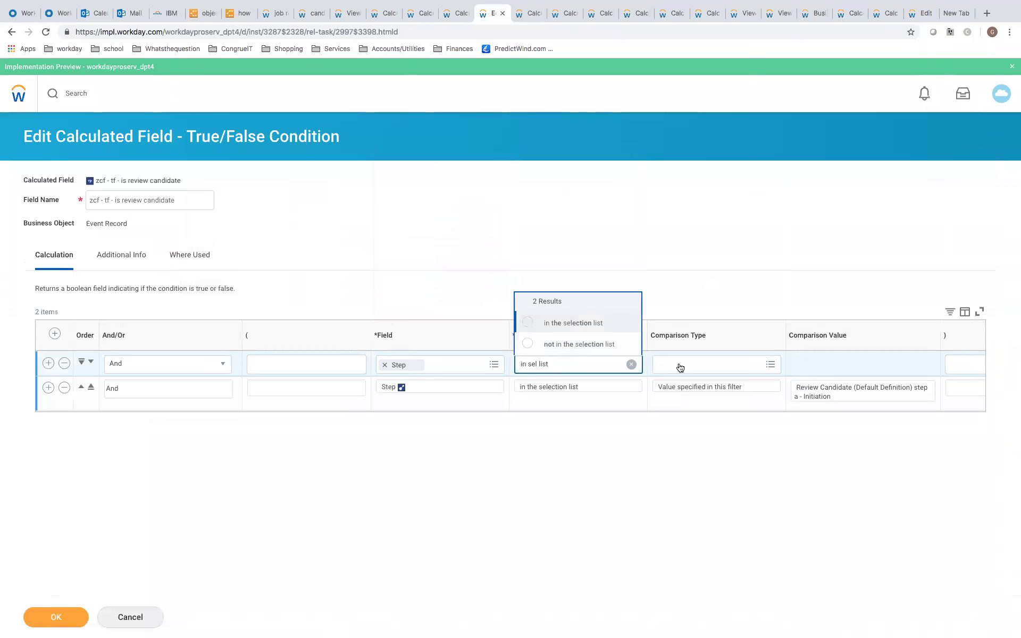
left_click(680, 367)
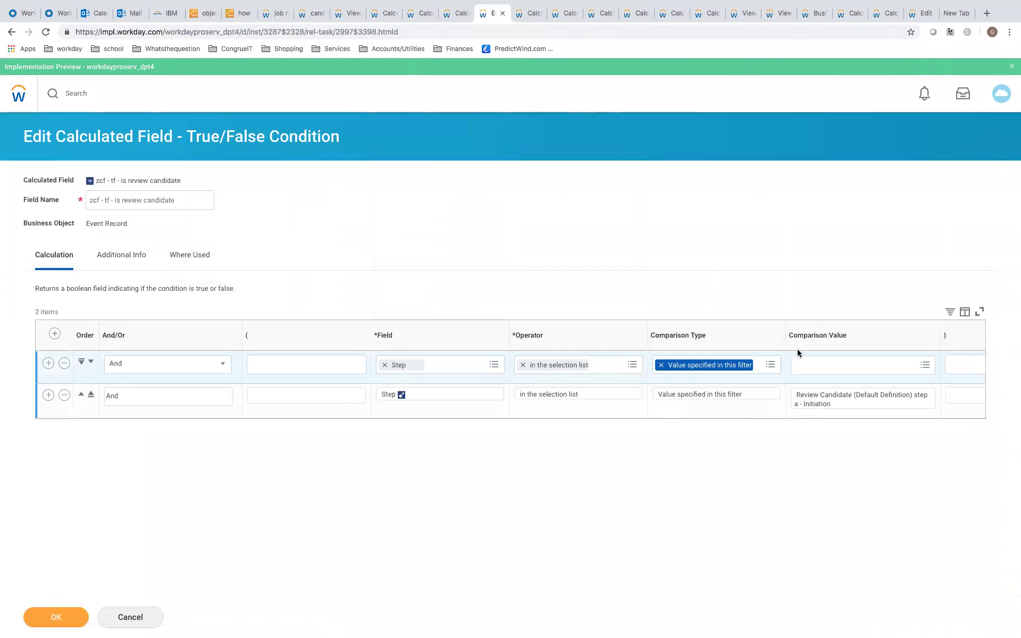
left_click(812, 371)
left_click(810, 366)
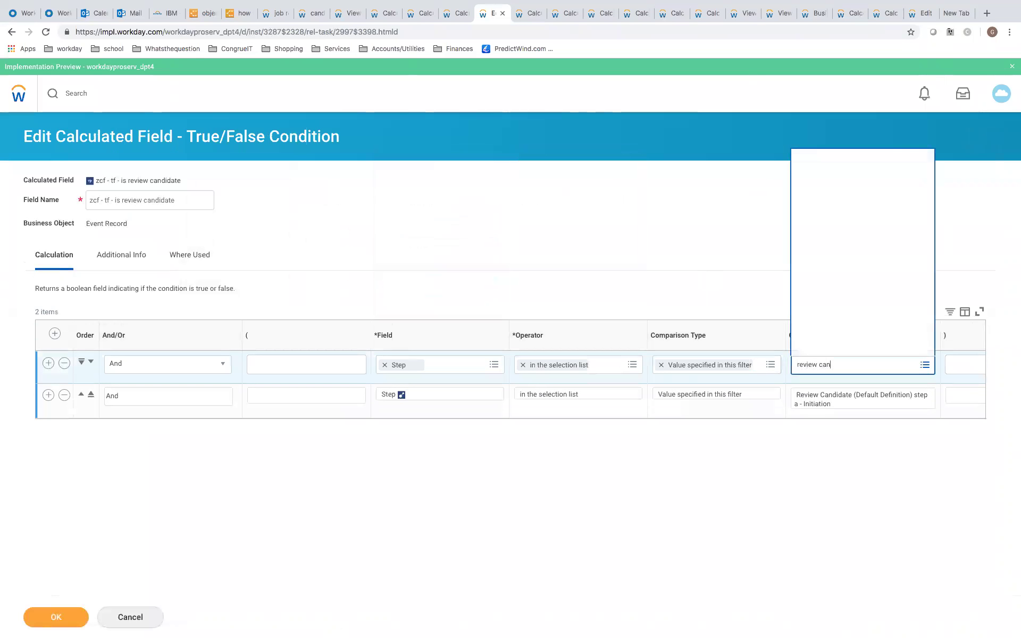
key("Return")
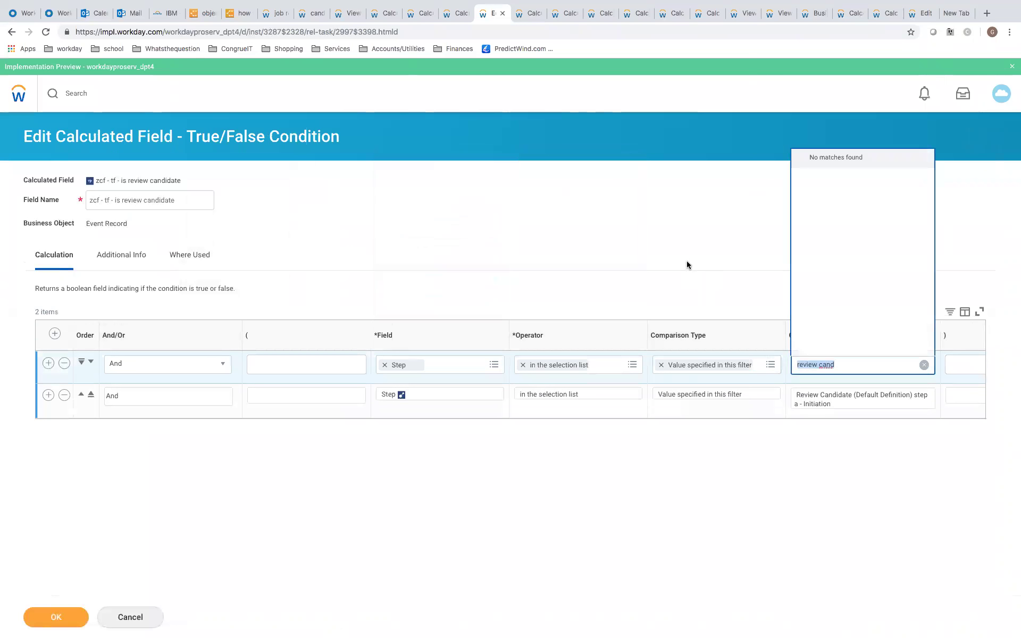
key("Escape")
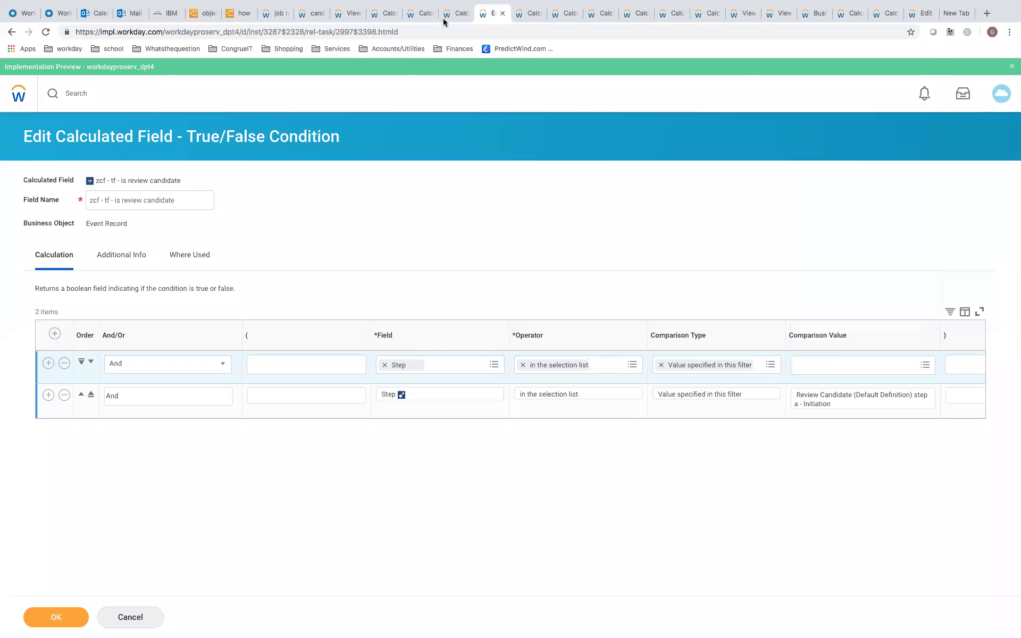
Return to the candidate demo report and open the first candidate's Review Candidate process history entry in a new tab
left_click(412, 17)
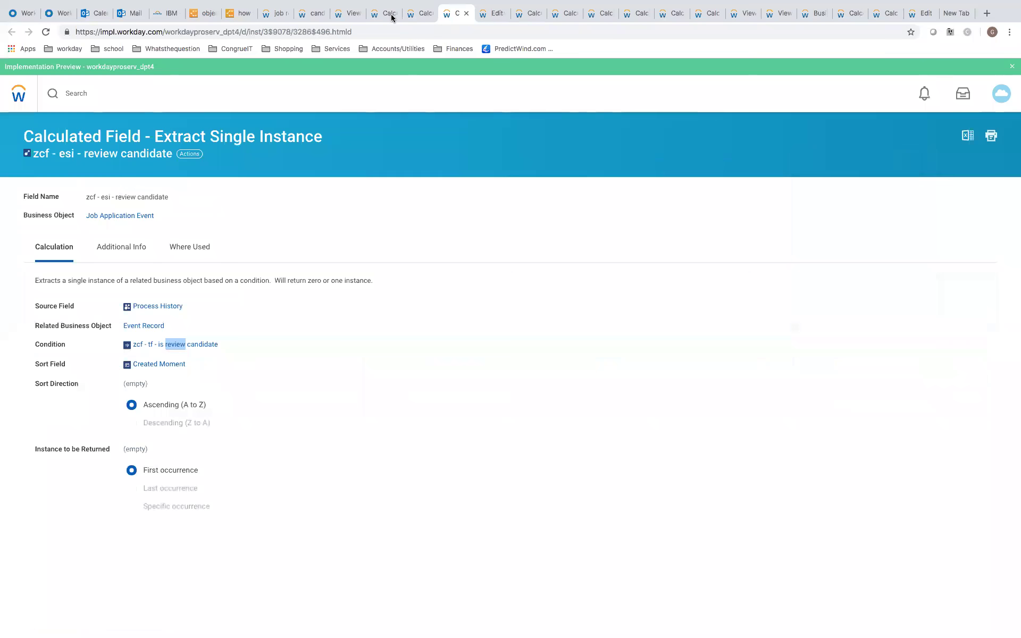
left_click(387, 18)
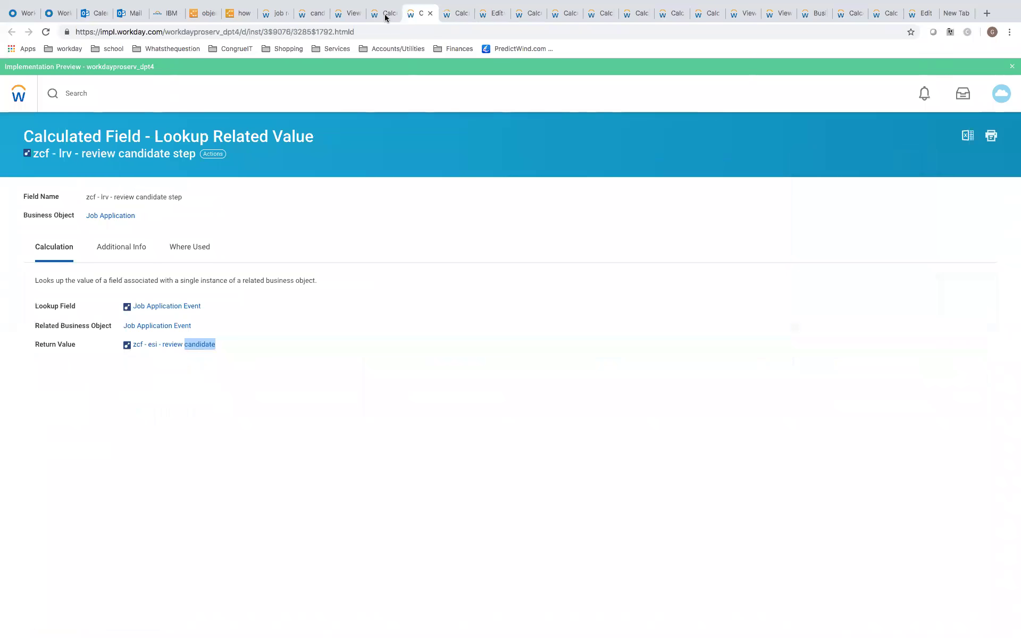
left_click(337, 15)
key("ctrl+shift+Tab")
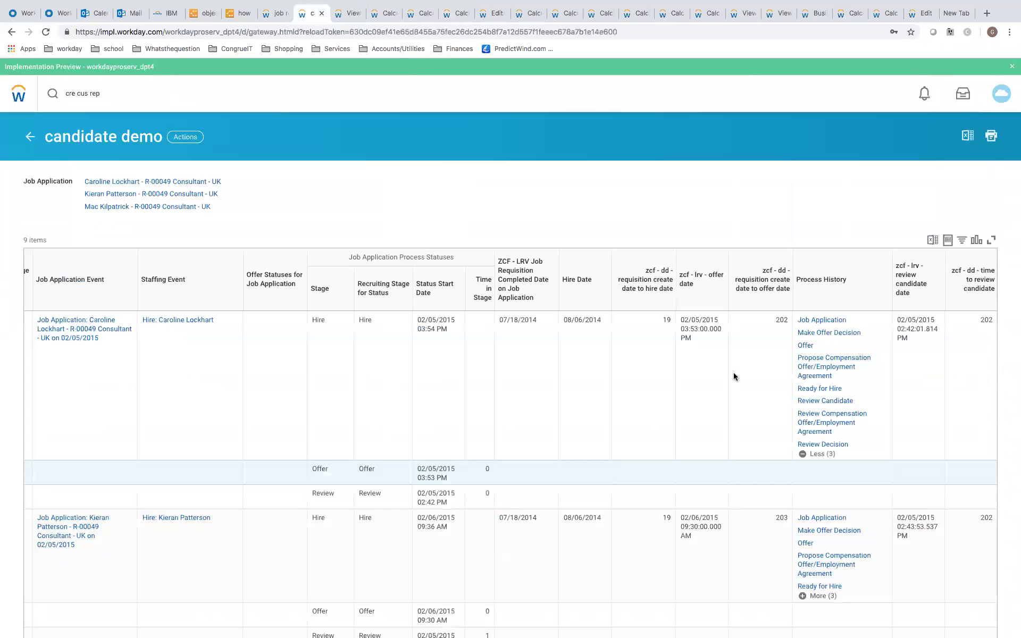
mouse_move(808, 405)
right_click(807, 405)
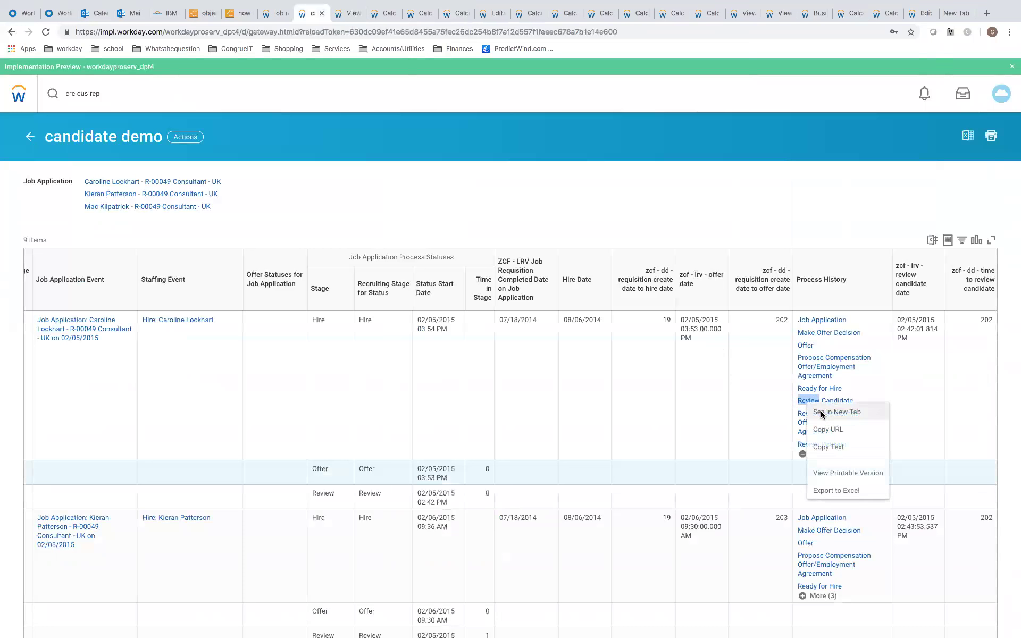
left_click(822, 412)
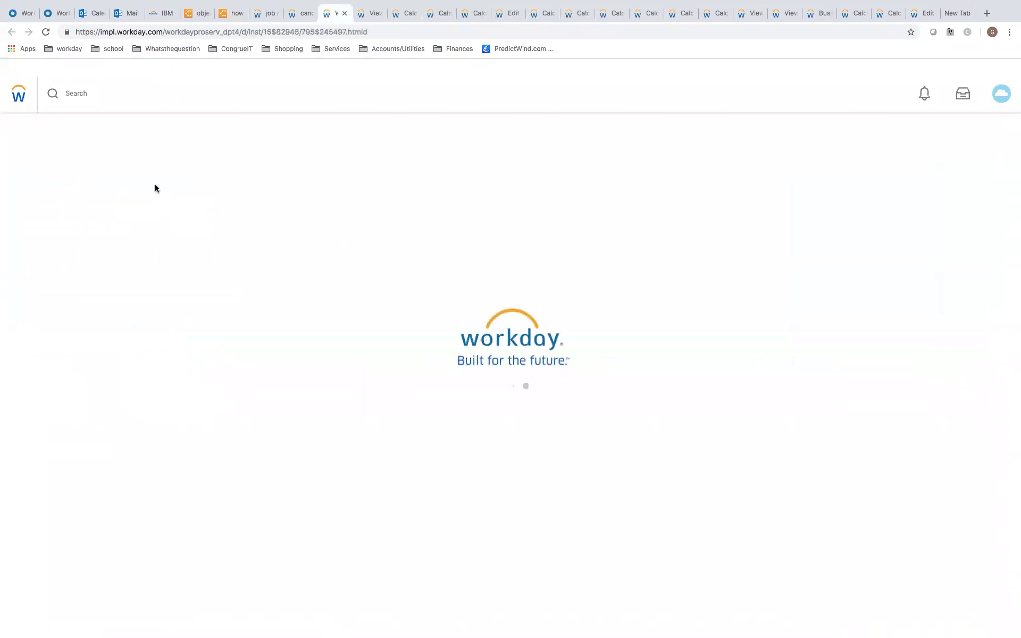
View the integration IDs of the Review Candidate event record and copy its Workday ID
left_click(174, 182)
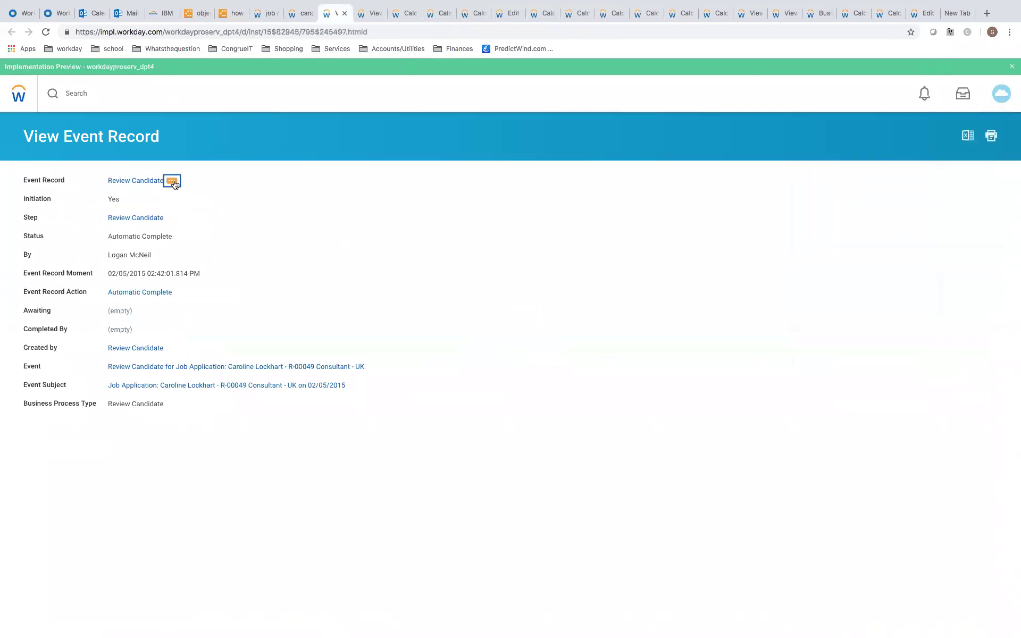
mouse_move(205, 301)
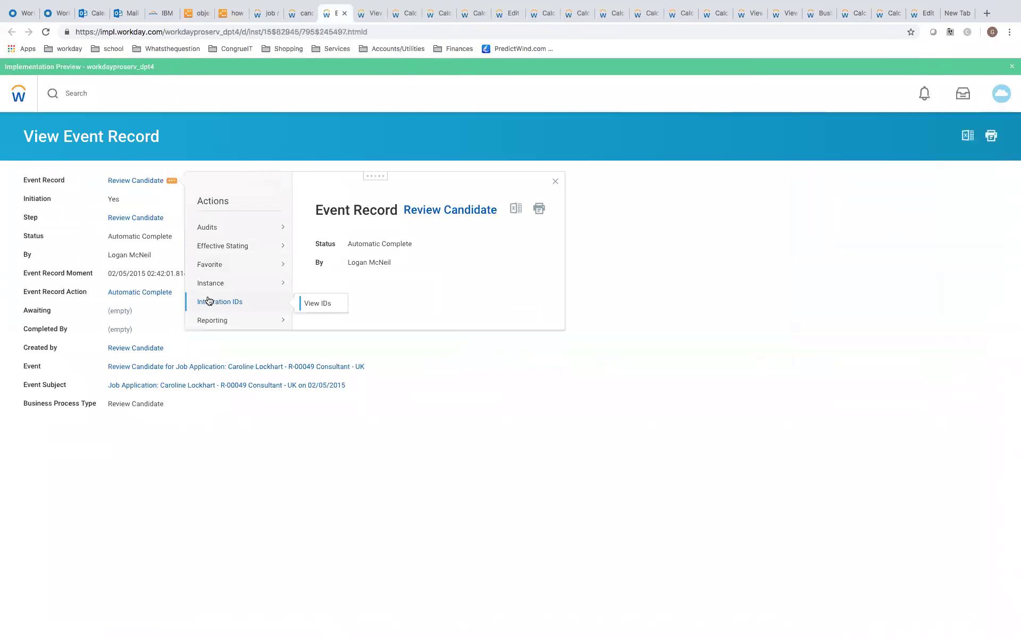
left_click(312, 306)
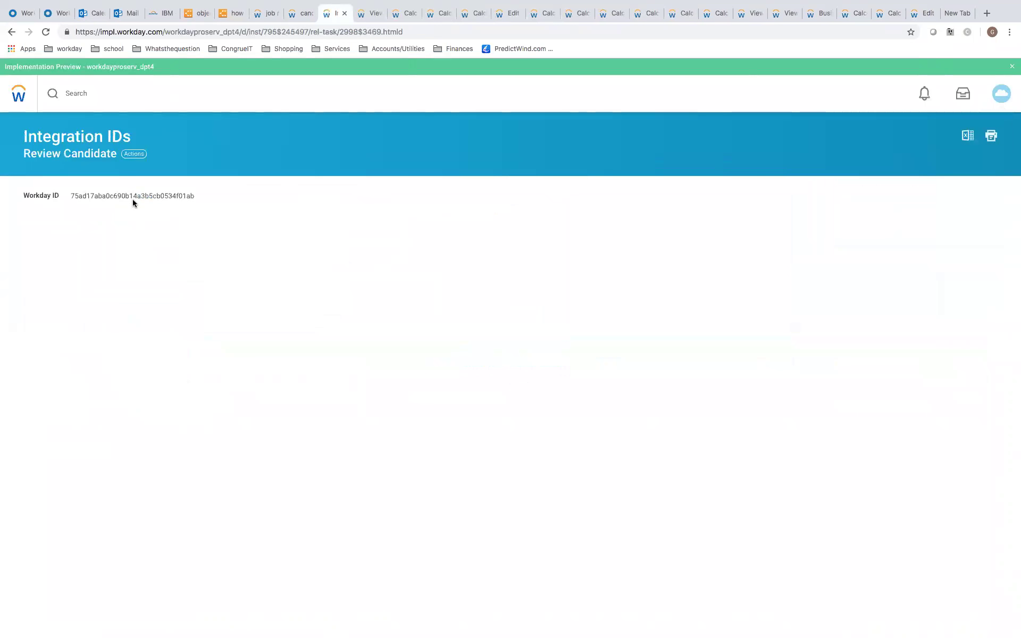
double_click(133, 197)
key("ctrl+c")
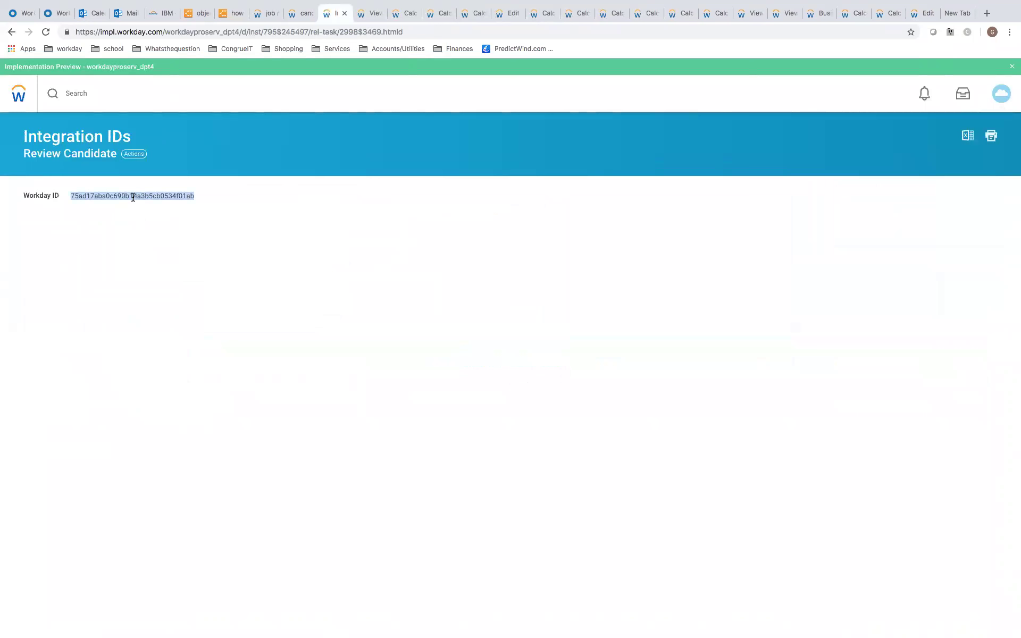
Try to find the new condition row's comparison value in zcf - tf - is review candidate using the event record's Workday ID
left_click(407, 14)
left_click(433, 16)
left_click(470, 16)
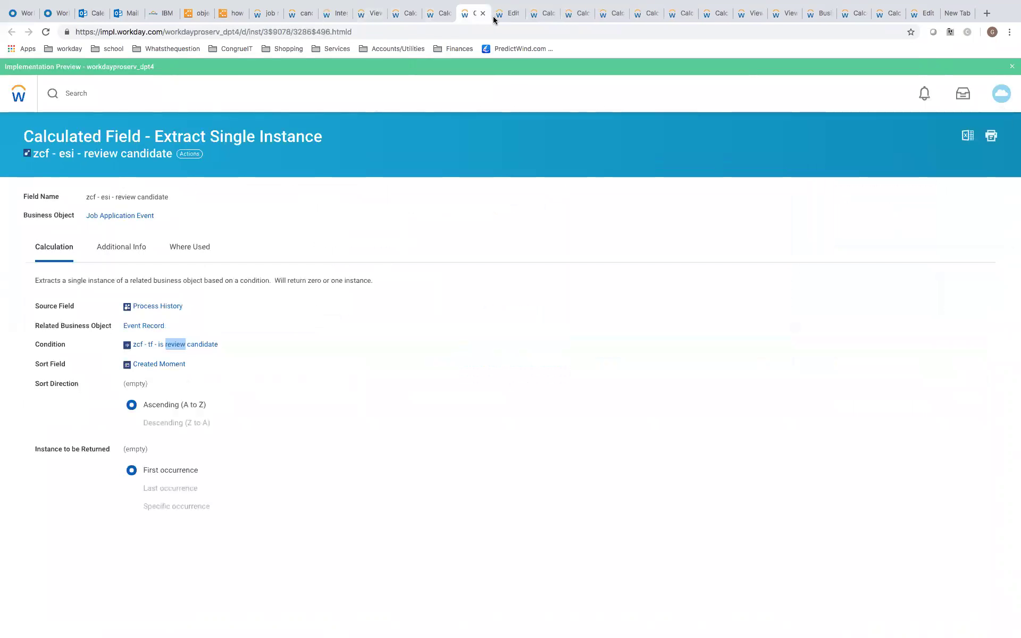
left_click(506, 16)
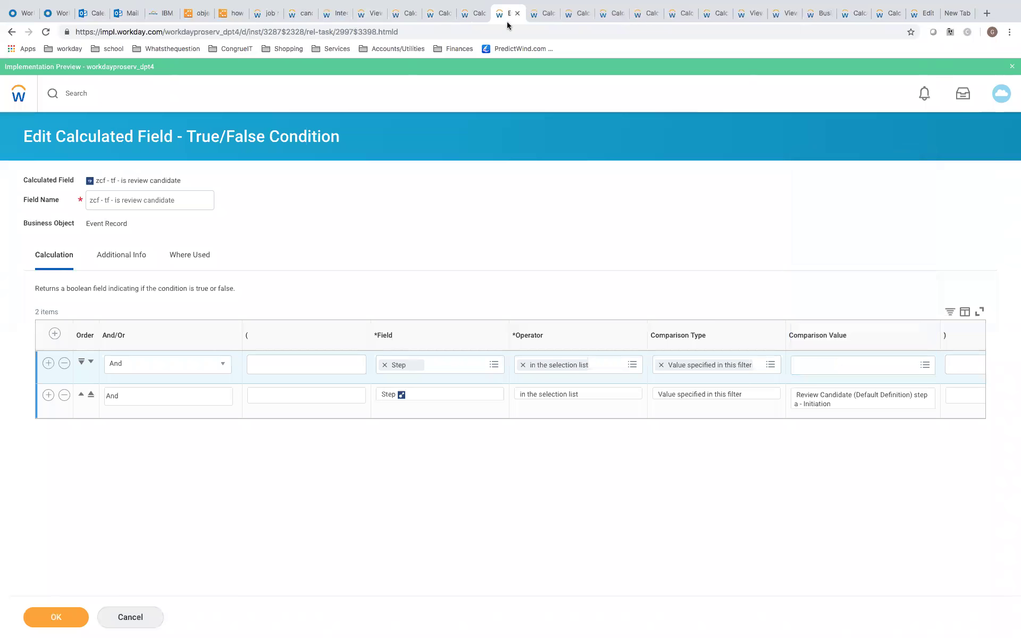
left_click(815, 367)
key("ctrl+v")
key("Return")
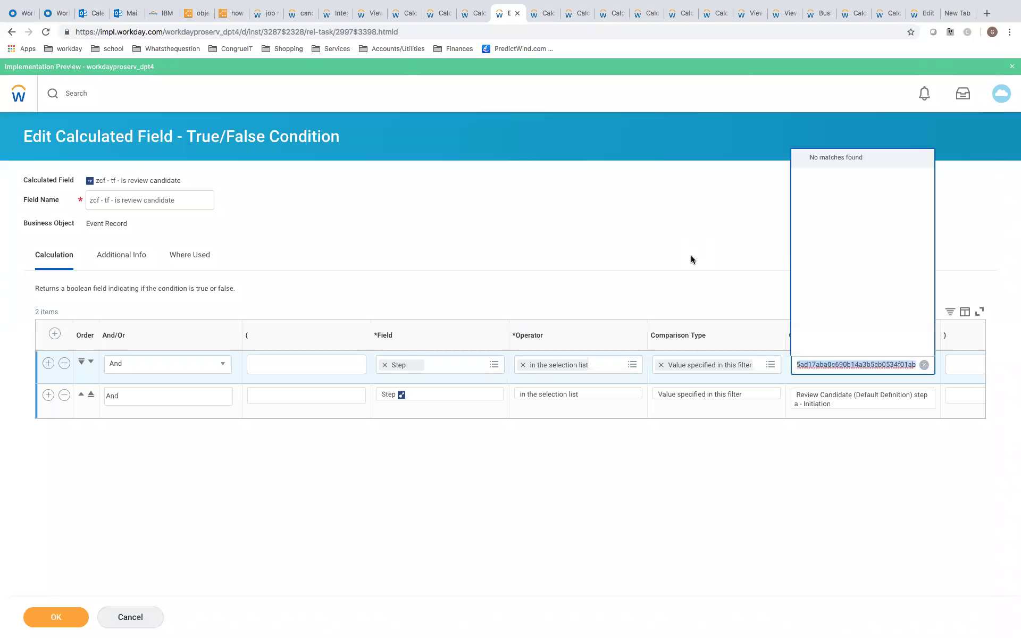
left_click(838, 364)
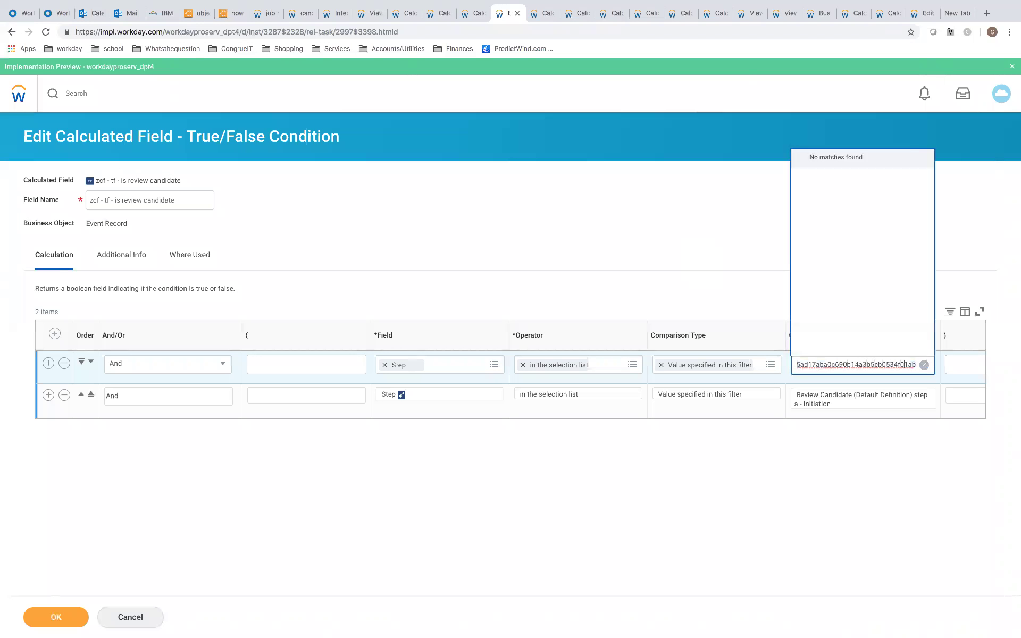
key("Return")
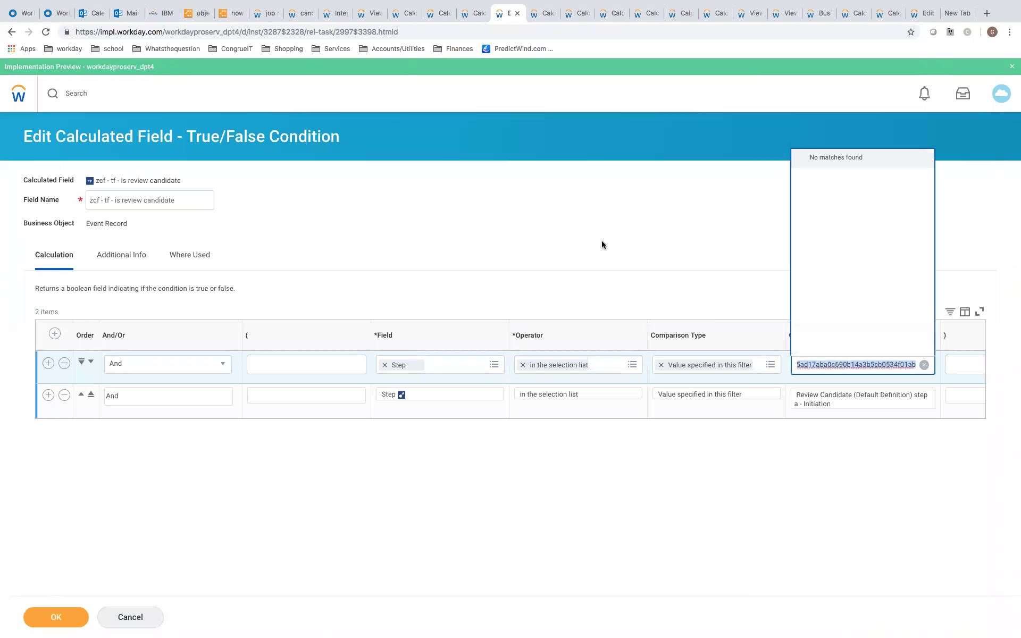
Go back to the Review Candidate event record, view the integration IDs of its Step value and copy the Workday ID
left_click(303, 13)
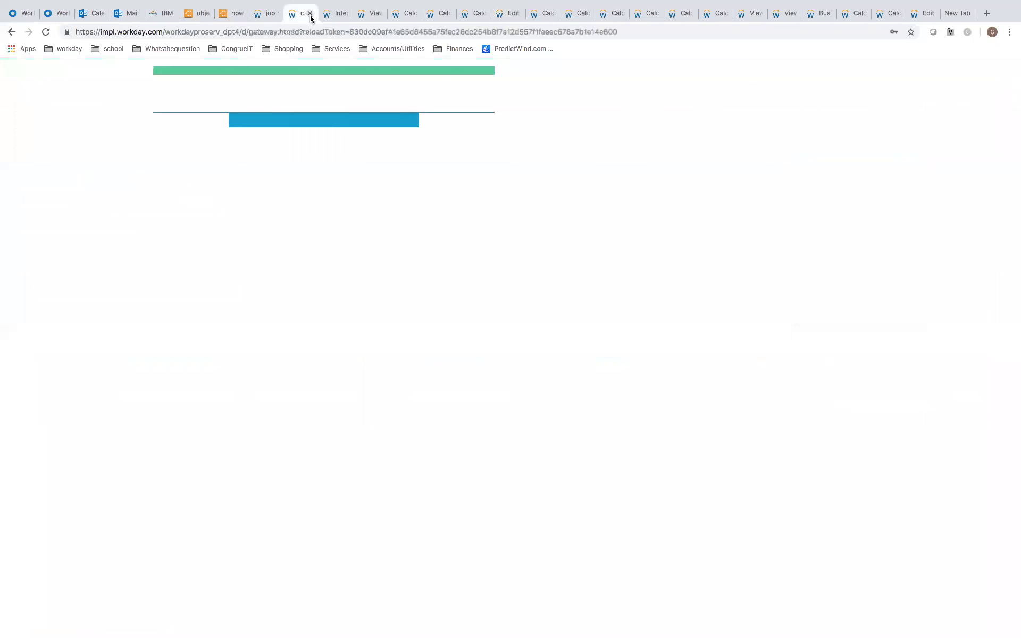
left_click(326, 17)
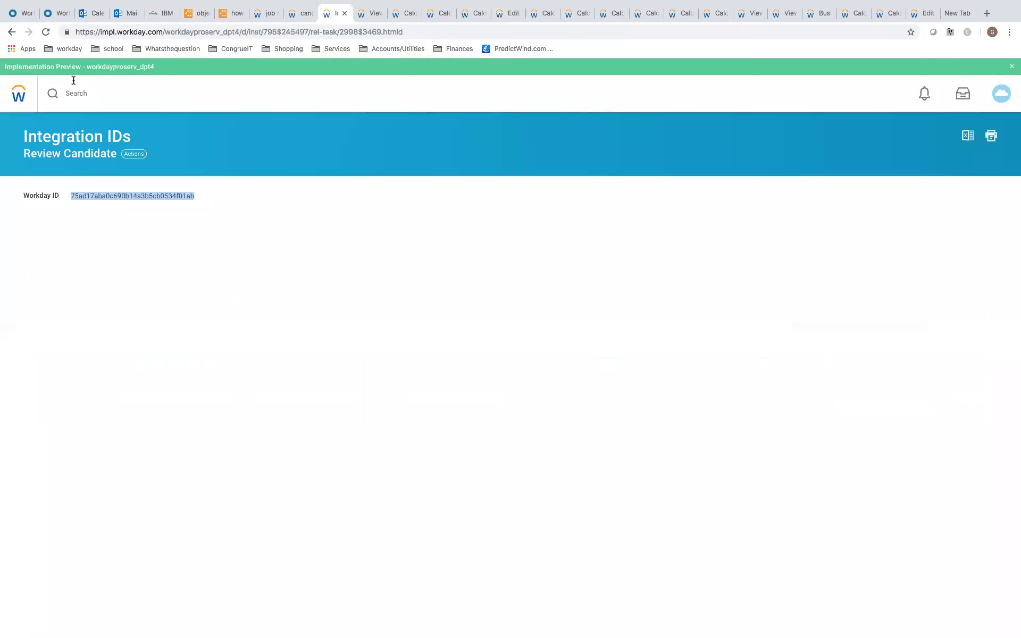
left_click(12, 32)
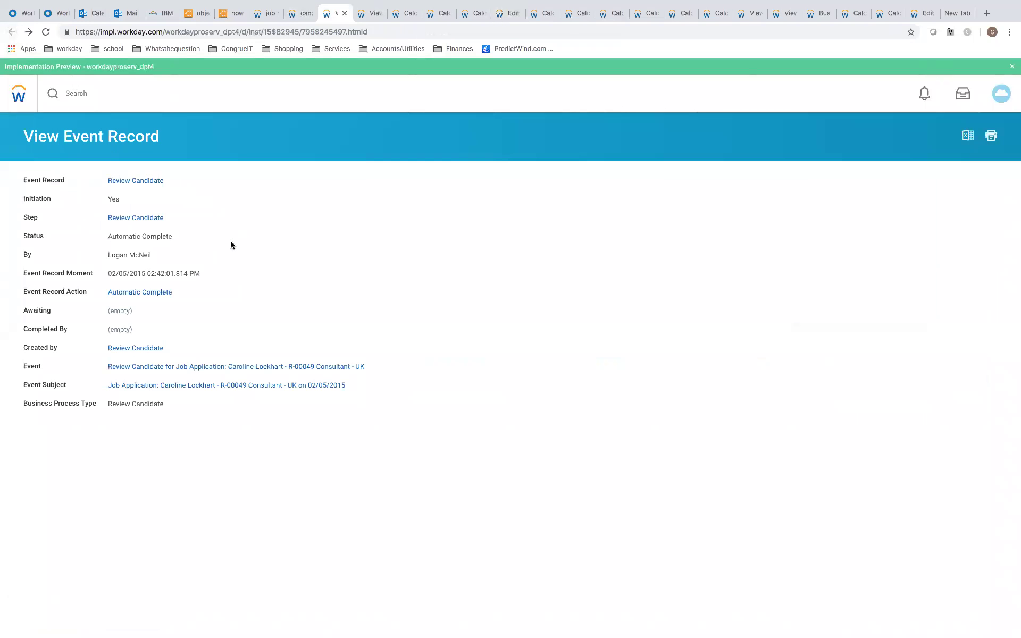
left_click(172, 217)
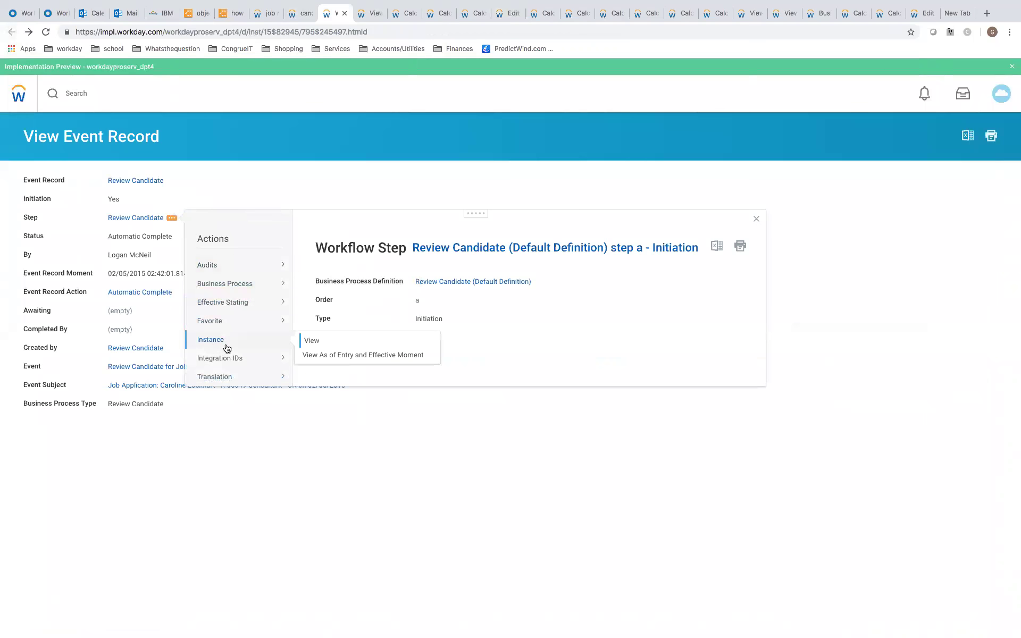
left_click(317, 359)
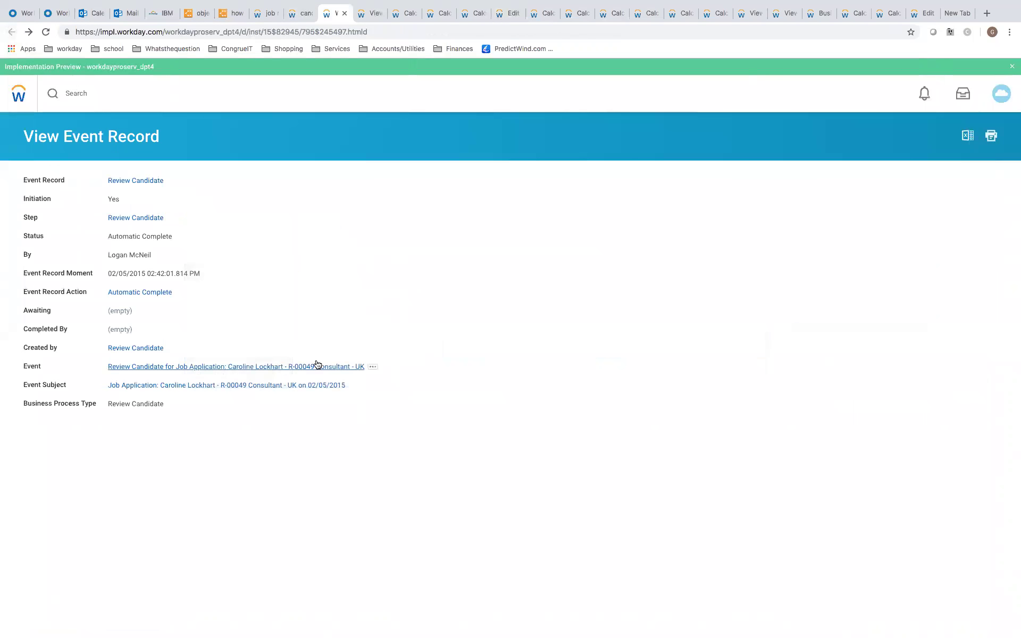
double_click(153, 196)
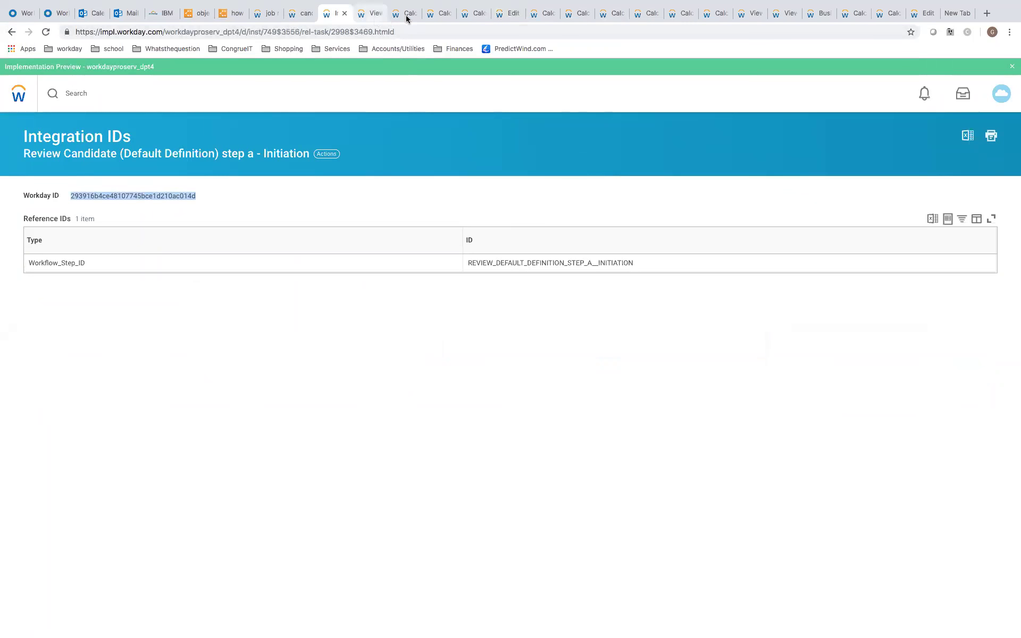
Set the new condition row's comparison value to Review Candidate using the step's copied Workday ID, and save the calculated field
left_click(372, 14)
left_click(406, 14)
left_click(440, 15)
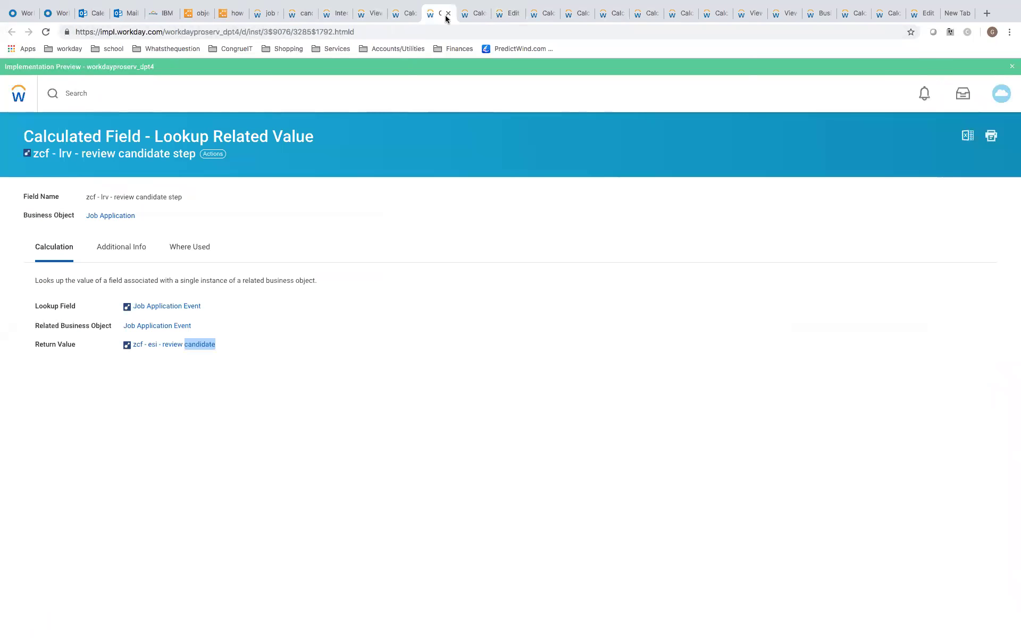
left_click(473, 16)
left_click(511, 16)
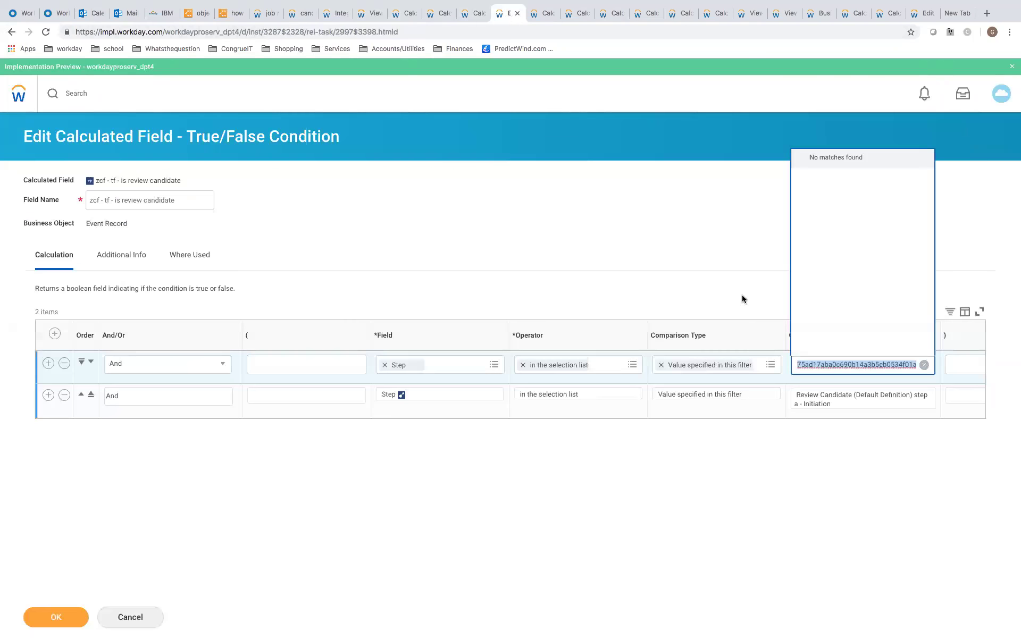
key("super+v")
key("Return")
left_click(707, 259)
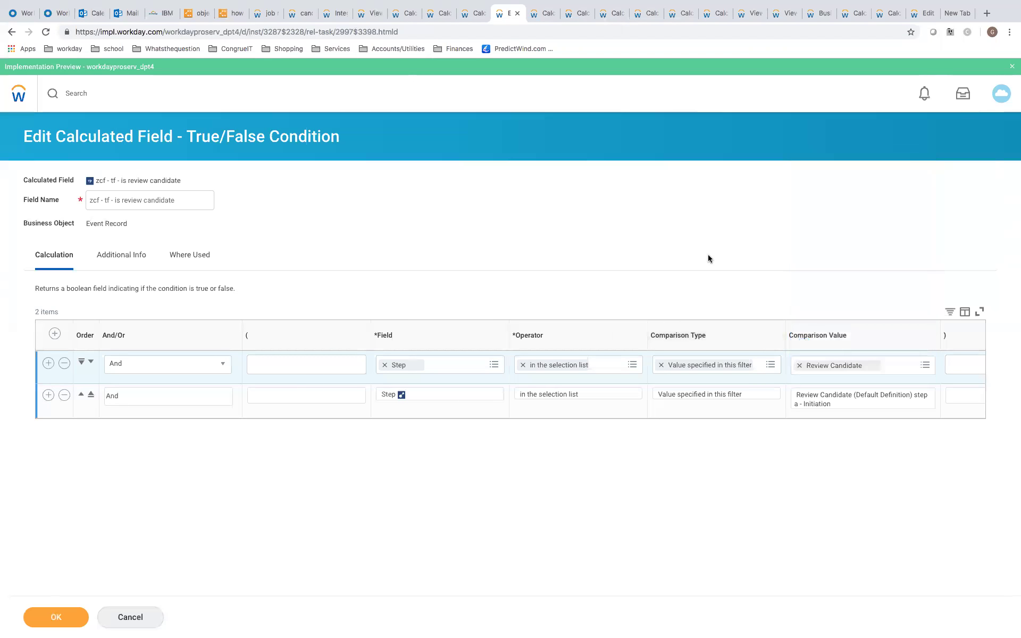
left_click(55, 616)
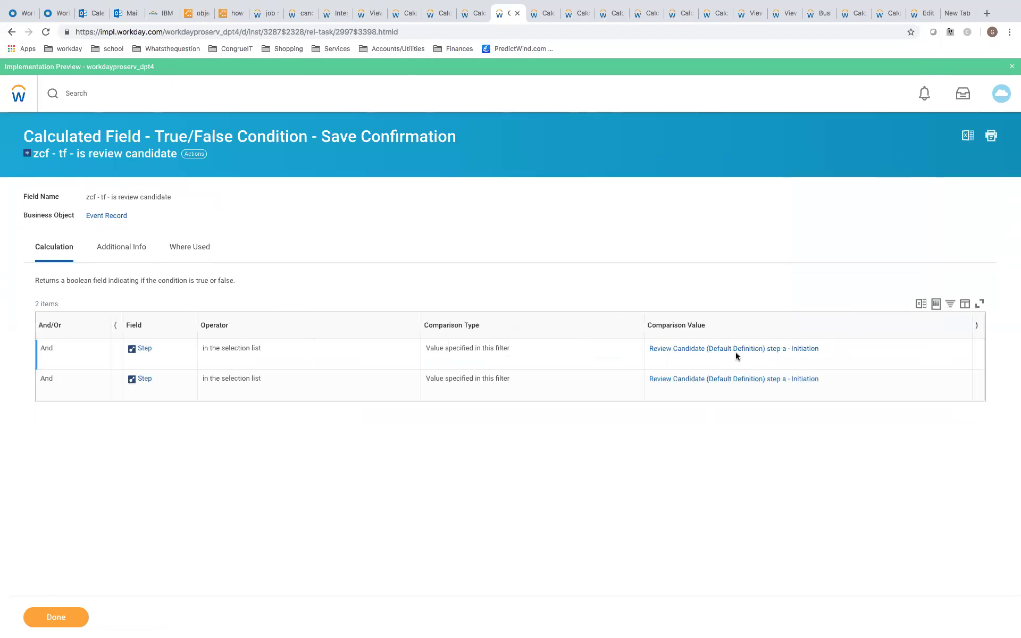
Edit zcf - tf - is review candidate again, remove the duplicate first condition row and save the field
left_click(193, 154)
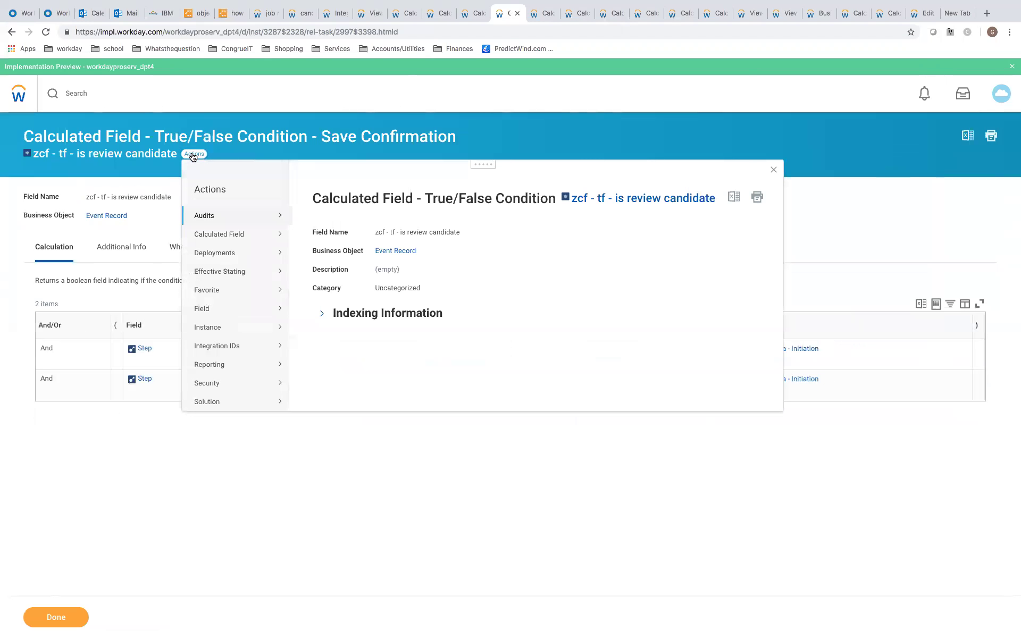
mouse_move(248, 238)
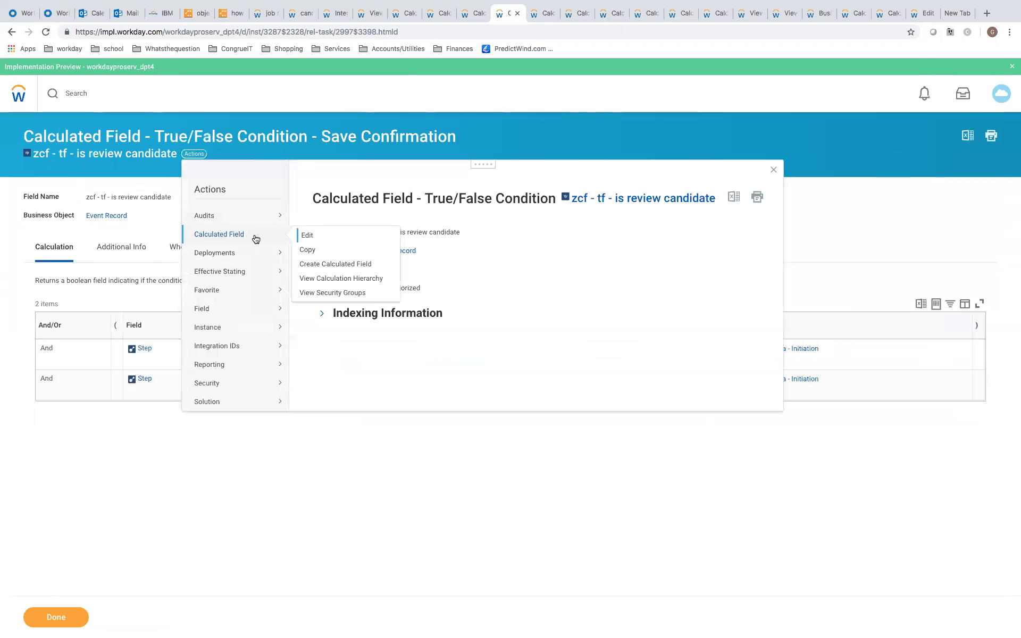
left_click(303, 237)
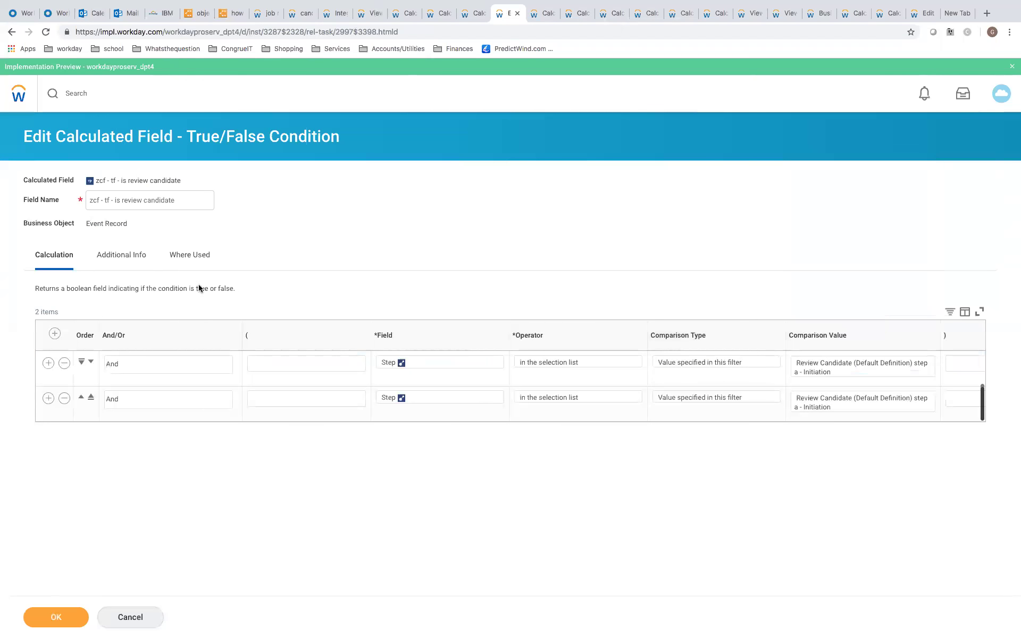
left_click(64, 363)
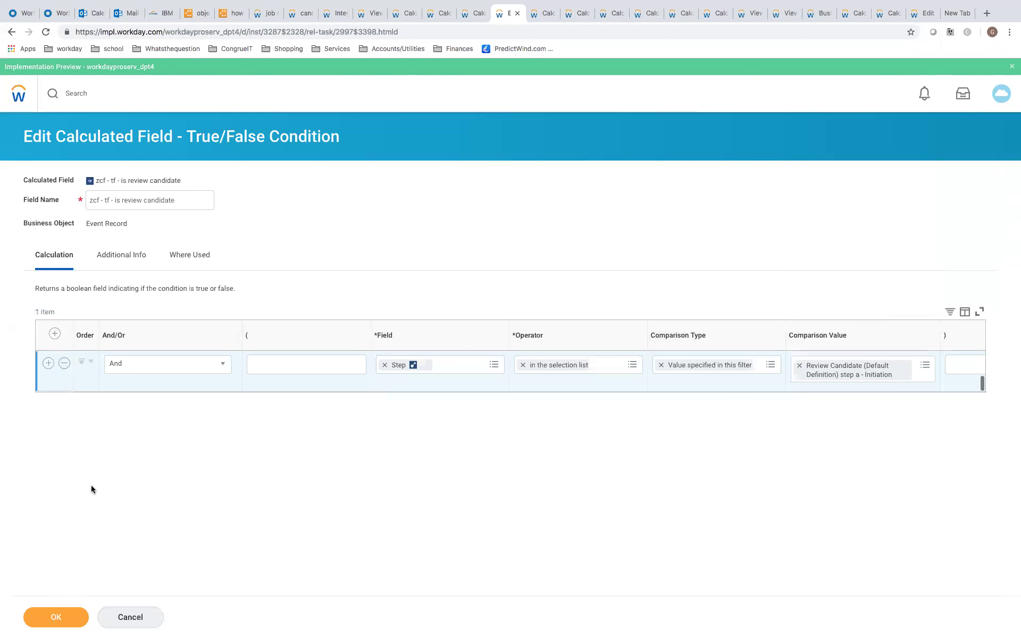
left_click(62, 619)
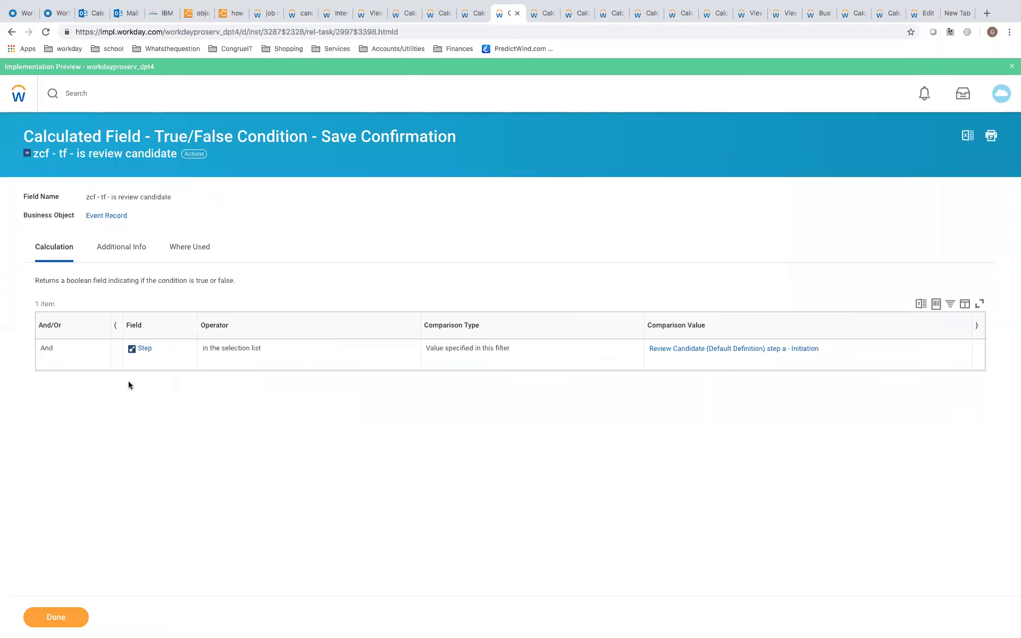
Retrace the review candidate fields back to the report's columns and open zcf - dd - time to review candidate in a new tab
left_click(474, 13)
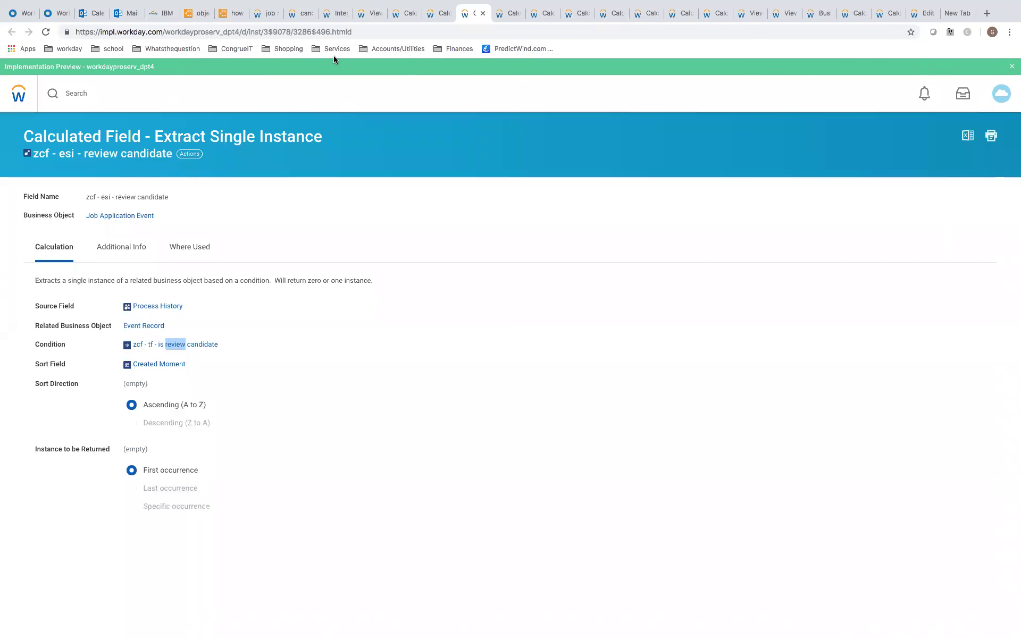
left_click(444, 15)
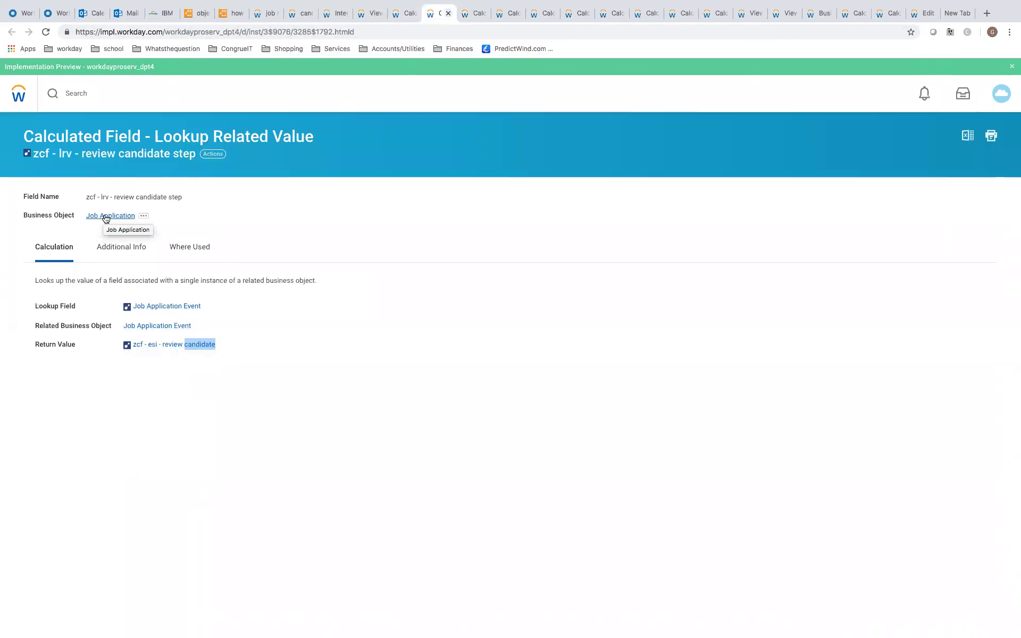
left_click(401, 15)
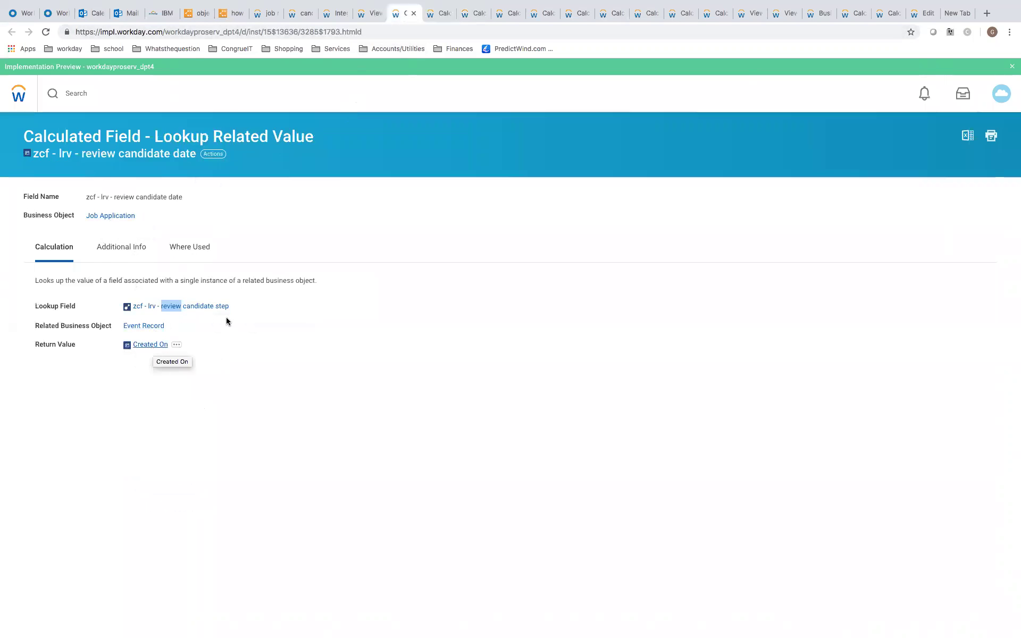
left_click(366, 16)
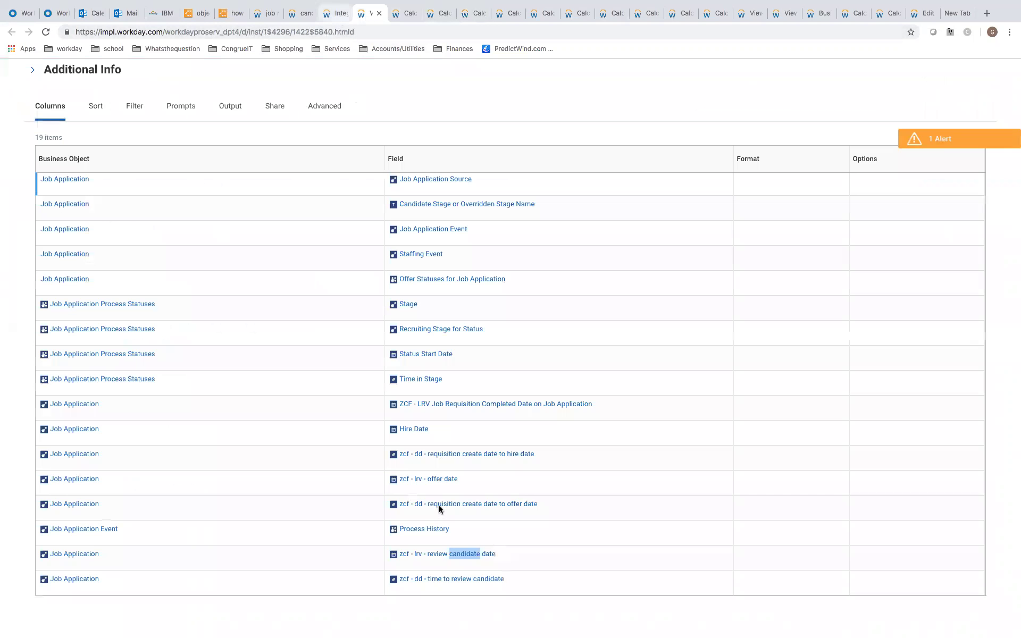
right_click(435, 578)
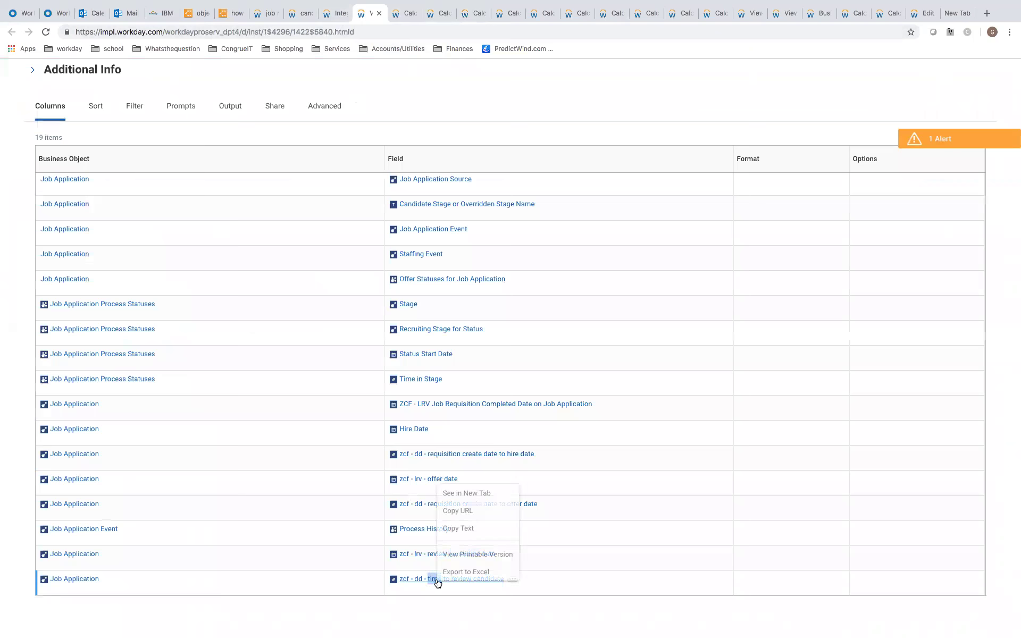
left_click(481, 491)
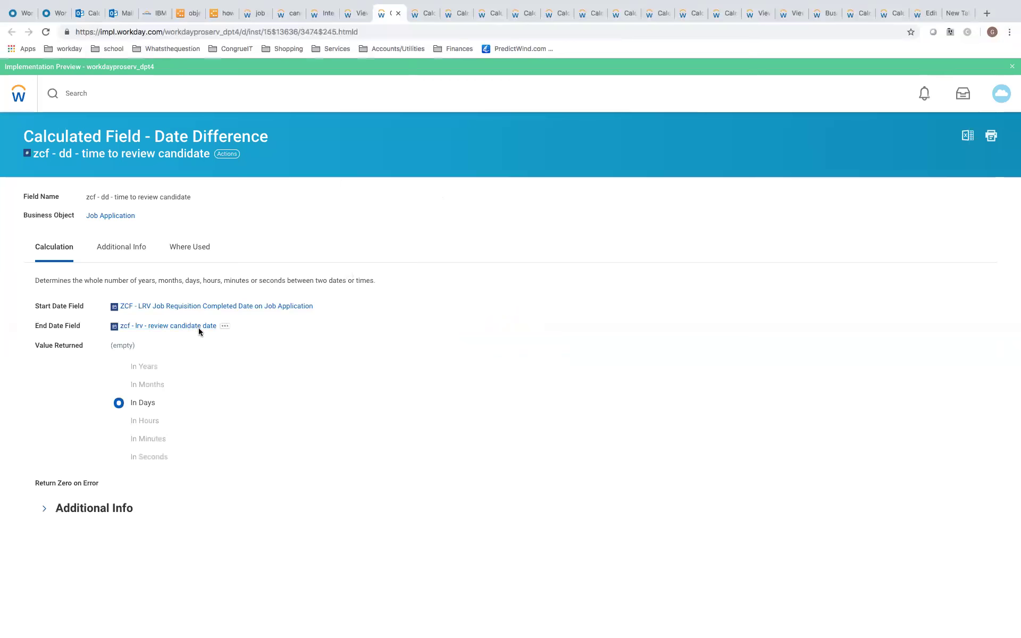
Return to the candidate demo report and point out the first candidate's review candidate date and time to review candidate
left_click(342, 18)
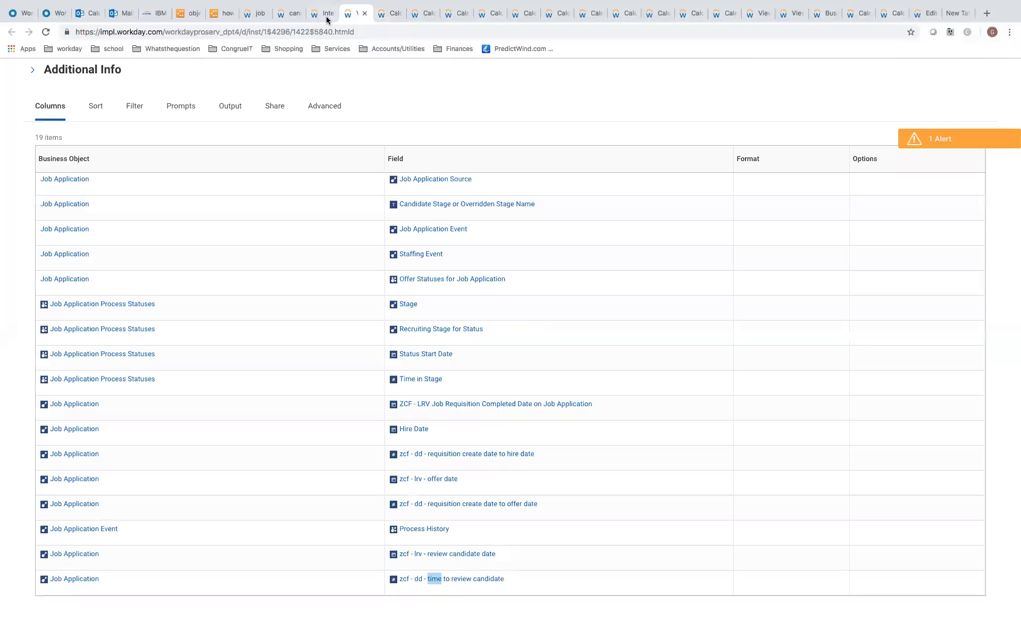
left_click(323, 15)
left_click(292, 16)
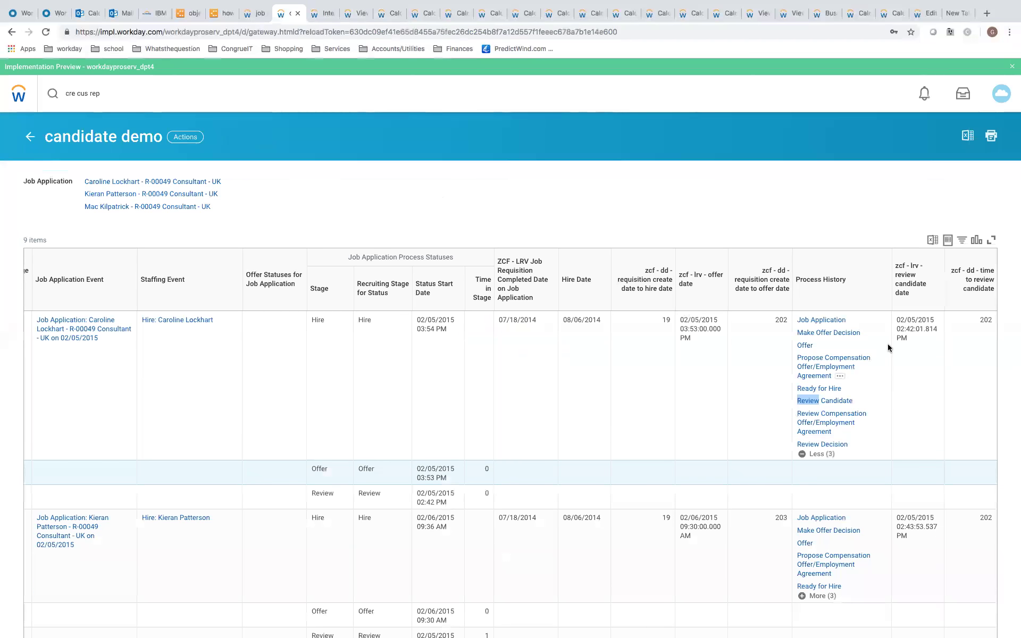
left_click_drag(900, 318, 922, 320)
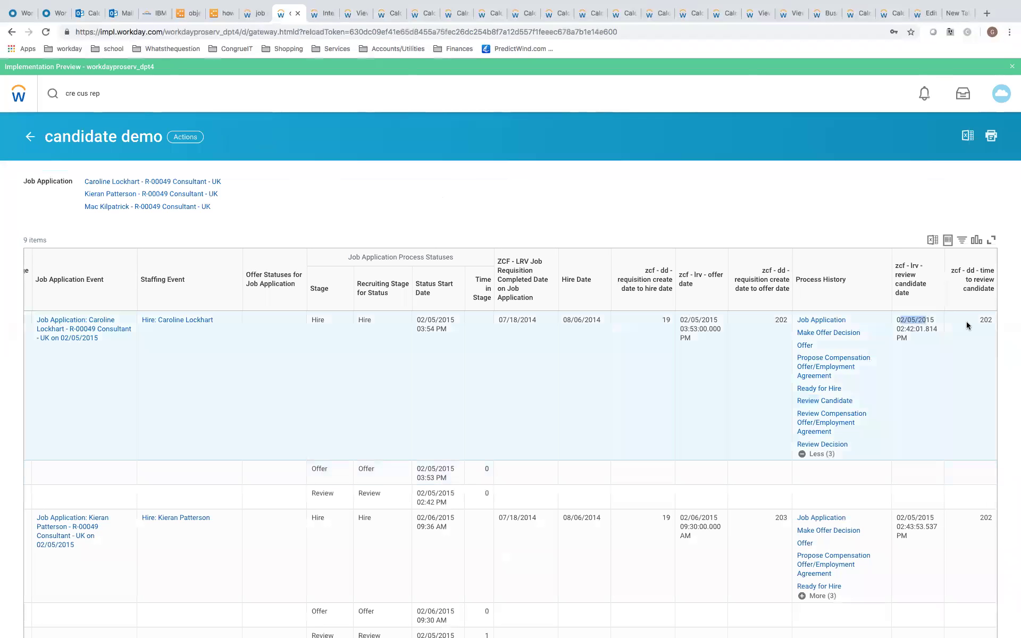
left_click_drag(980, 320, 990, 320)
left_click(878, 199)
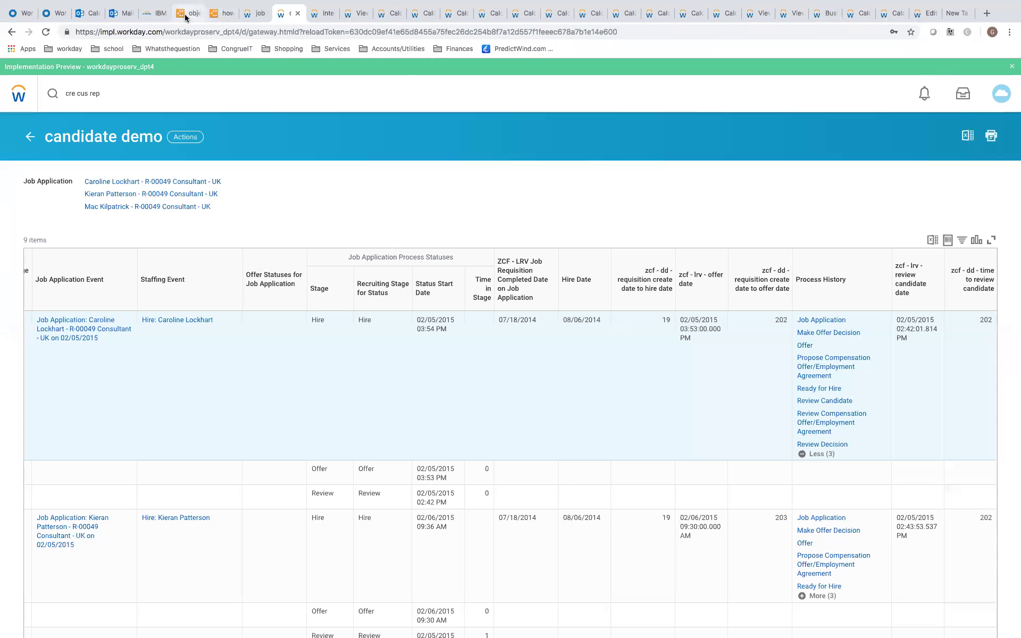
Switch to the objects and data sources diagram in Lucidchart and point out the Job Requisition object
key("super+6")
scroll(254, 396, "left", 10)
scroll(241, 383, "left", 5)
left_click(241, 383)
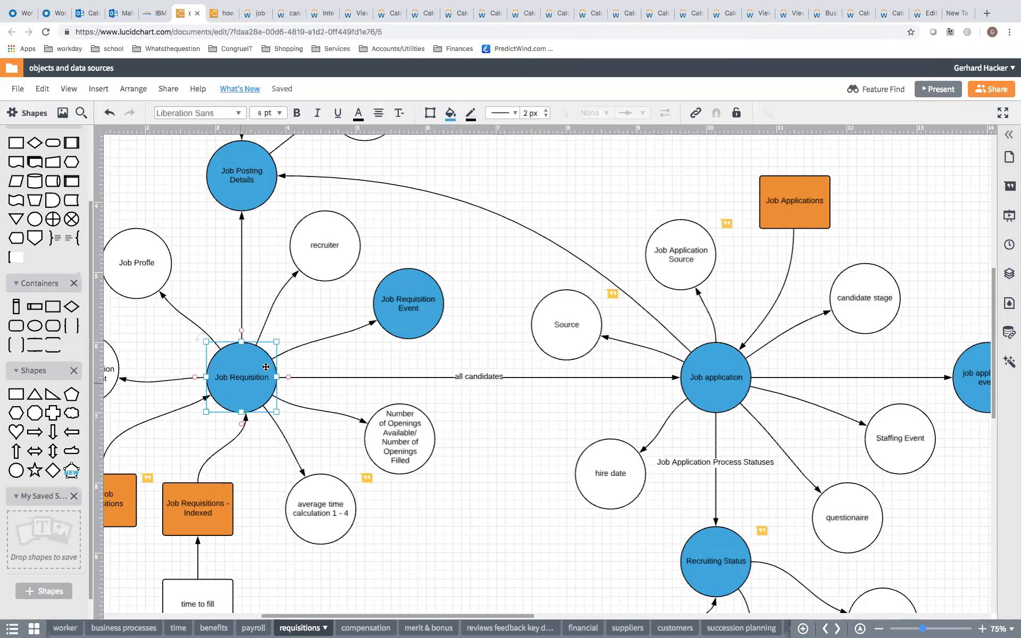